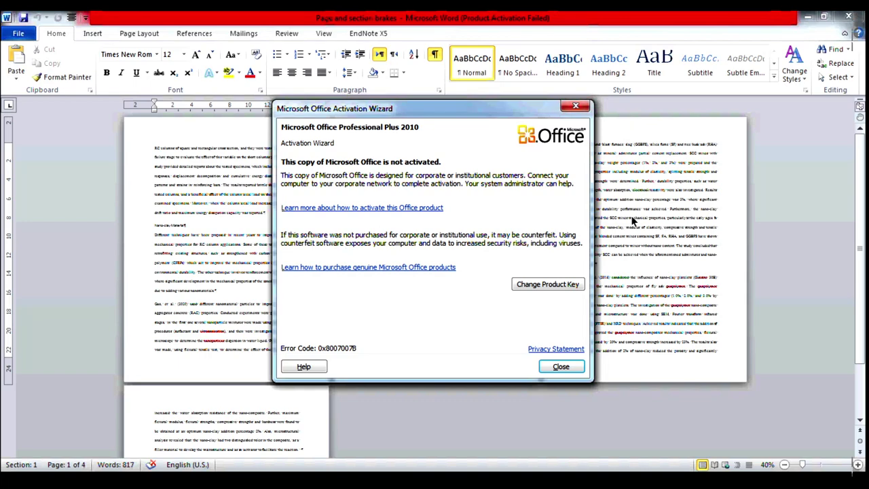
Dismiss the Office activation notice and zoom the page to about 108%.
click(561, 367)
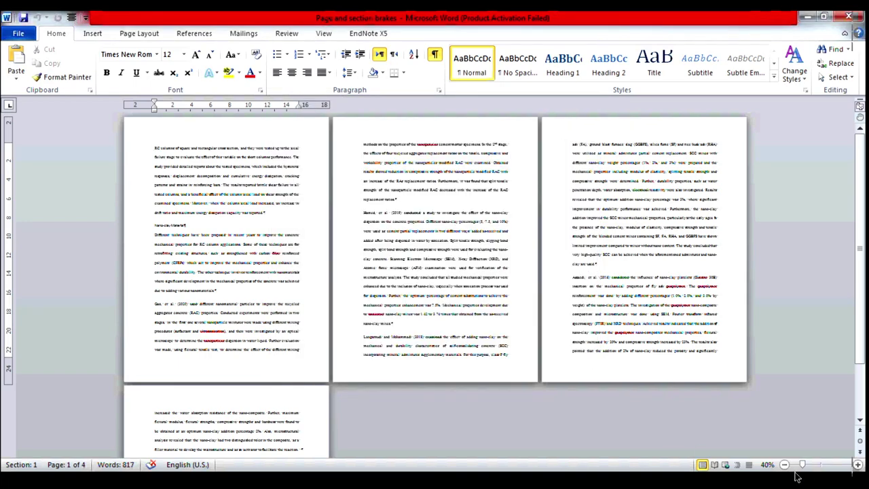
drag(803, 465, 822, 466)
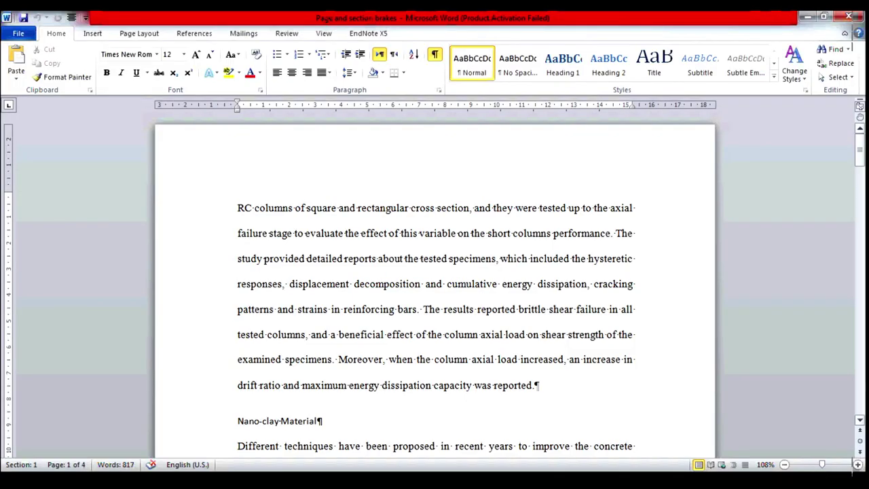
drag(860, 159, 860, 167)
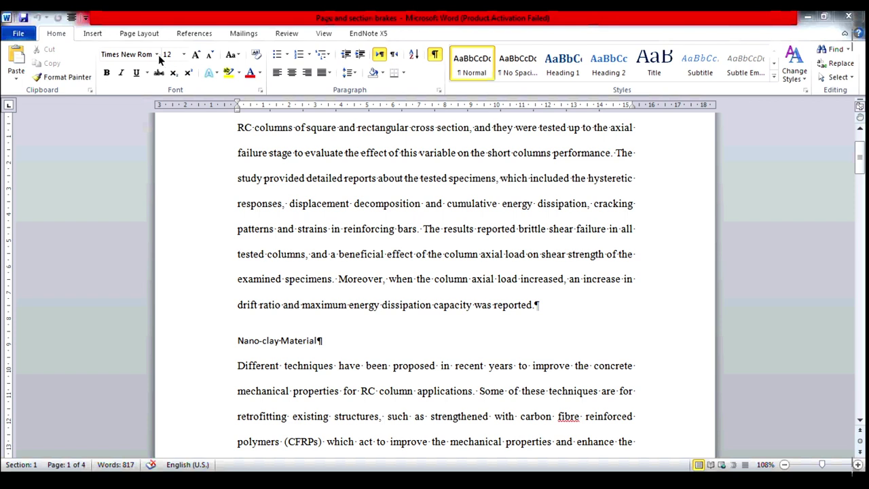
Look over the Insert tab, then view the Page Layout Breaks list without inserting one.
click(95, 34)
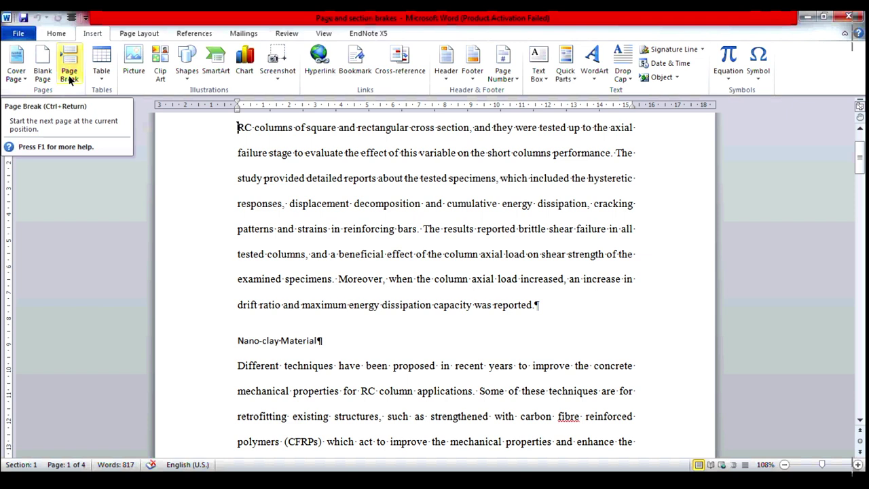
click(145, 37)
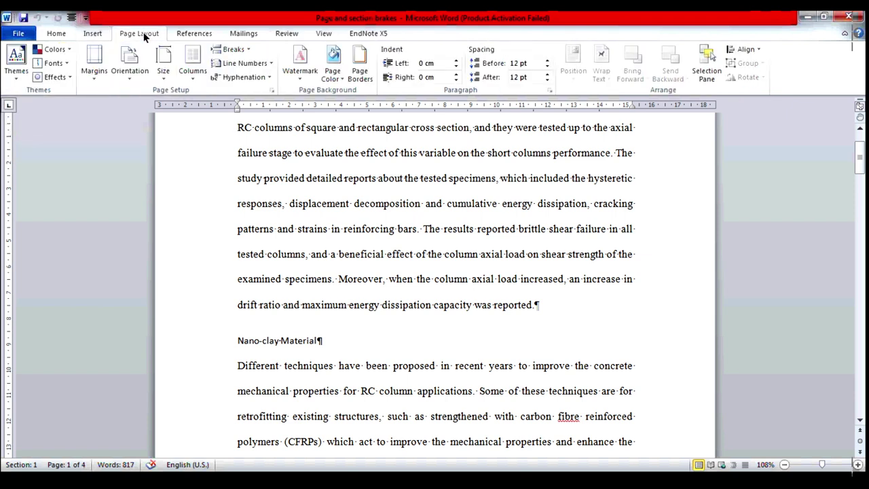
click(249, 52)
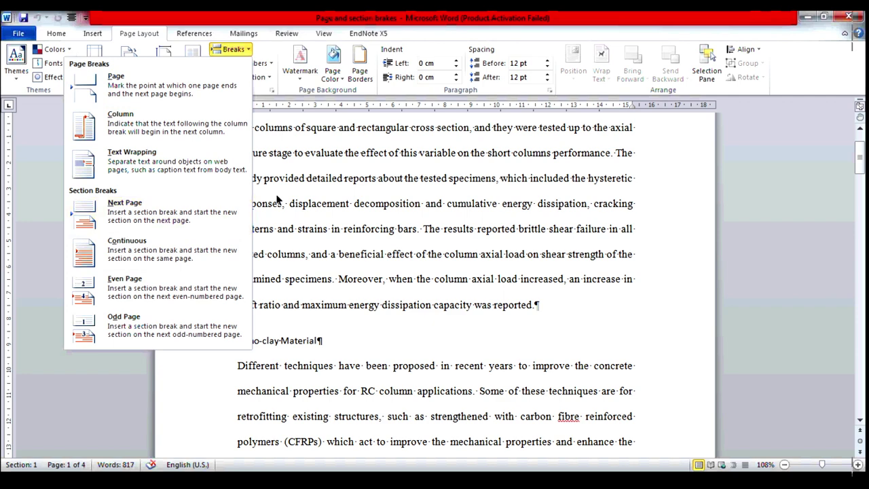
key(Escape)
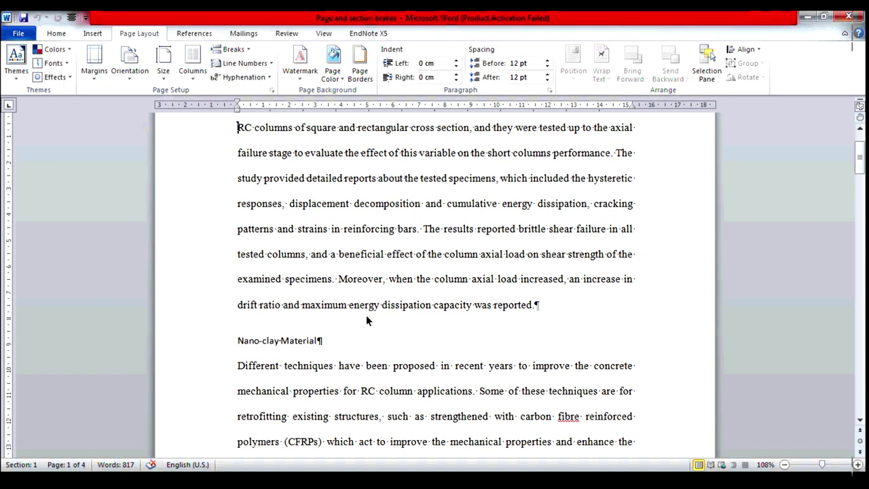
click(238, 341)
key(ctrl+Return)
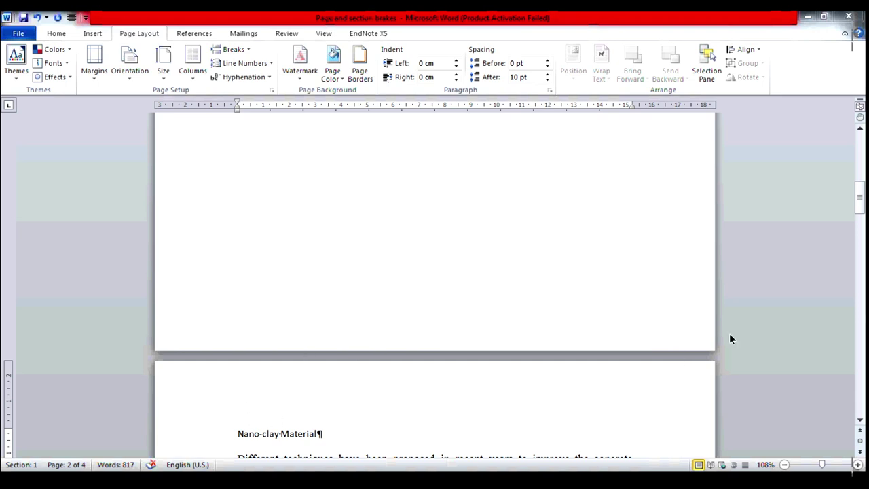
drag(861, 205, 861, 178)
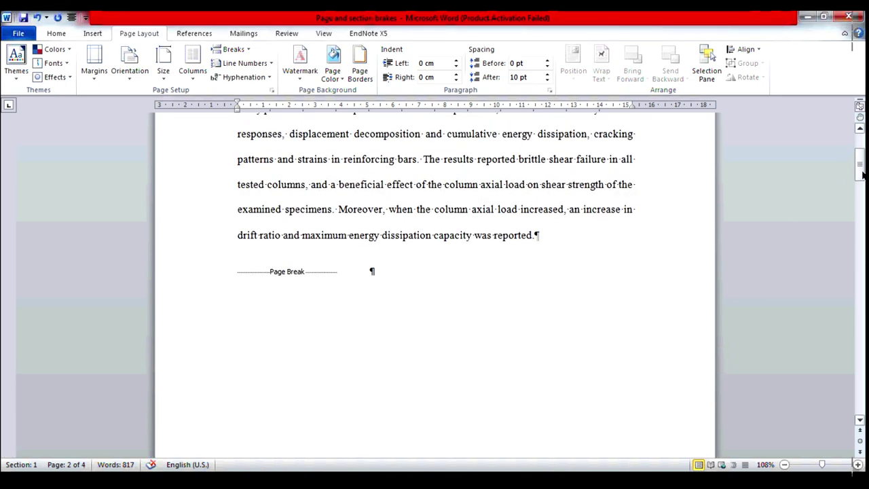
click(239, 273)
drag(269, 271, 315, 273)
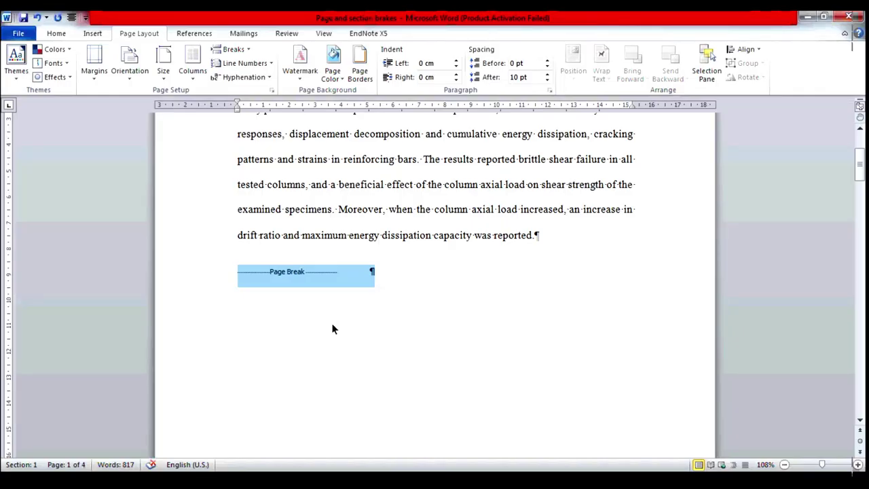
key(Delete)
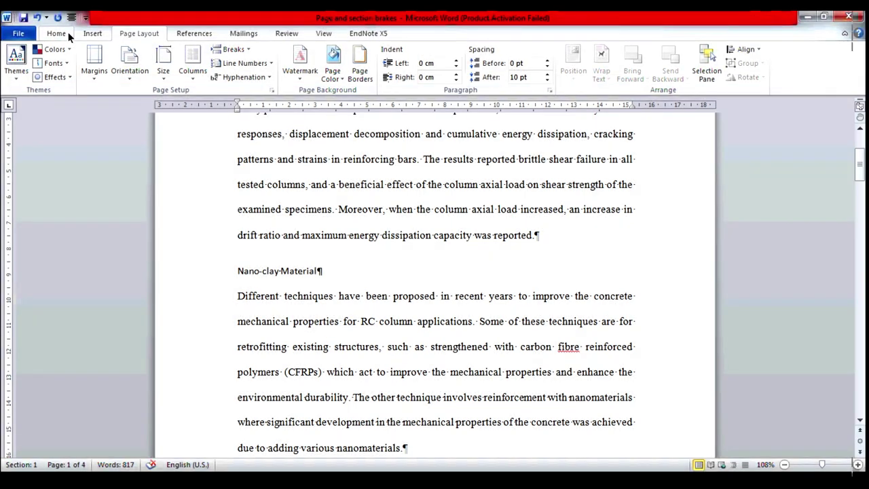
Hide formatting marks with Show/Hide ¶, then review the Breaks list and close it unused.
click(57, 33)
click(437, 57)
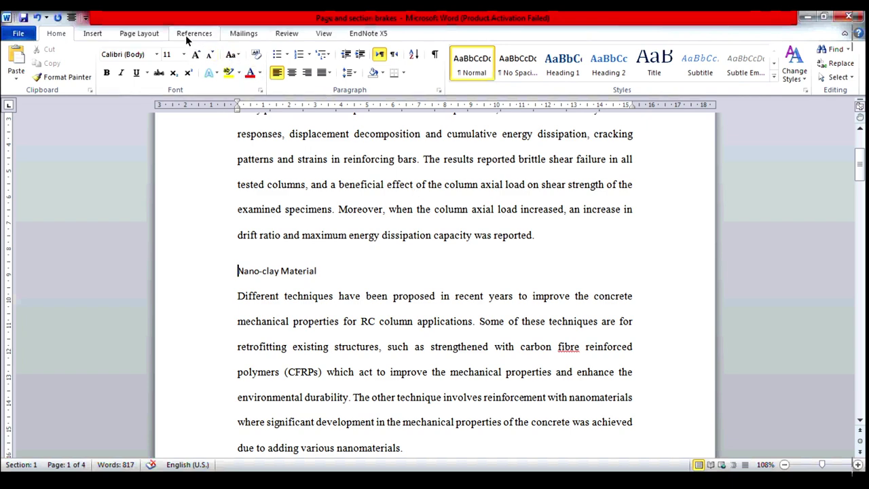
click(151, 34)
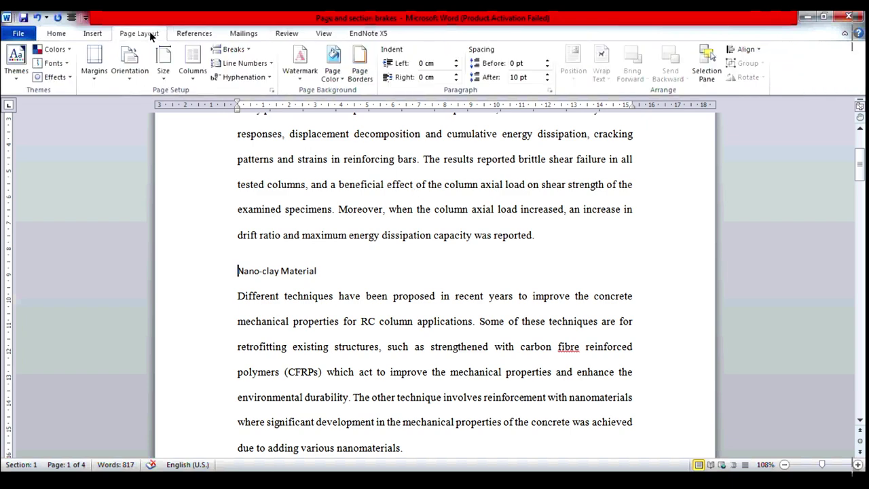
click(234, 50)
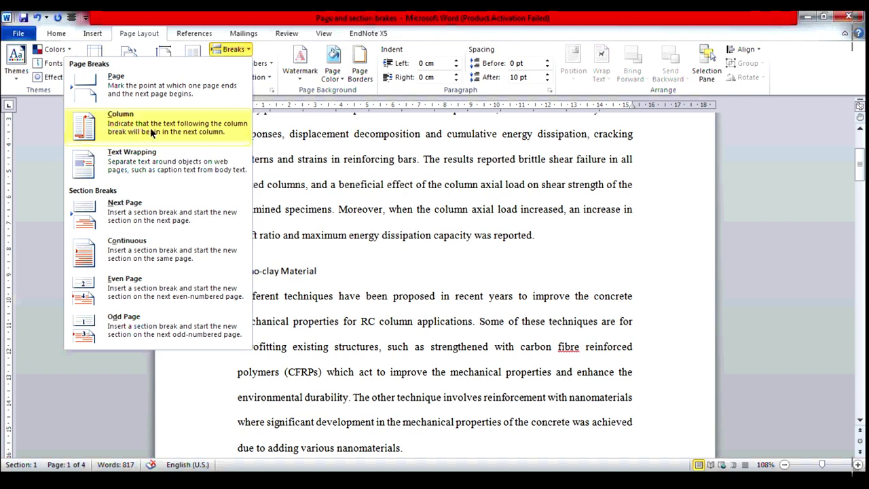
click(796, 235)
drag(860, 170, 860, 155)
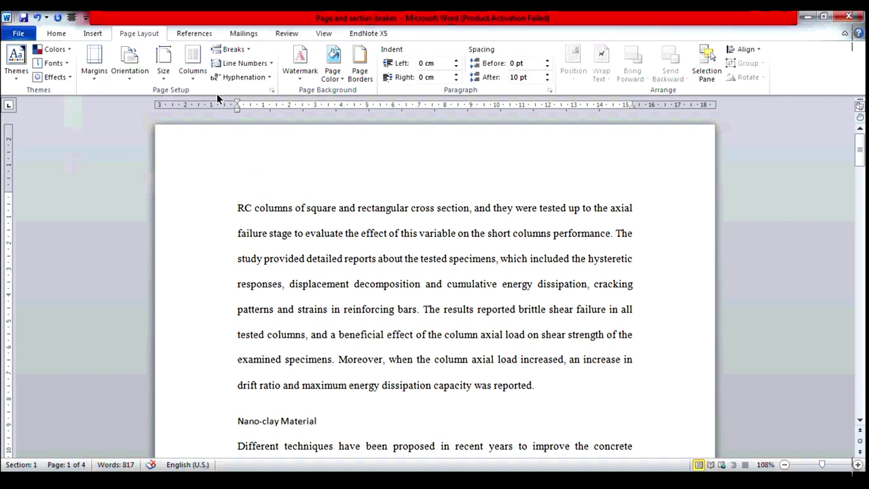
Set the Page Layout Columns option to Two.
click(194, 80)
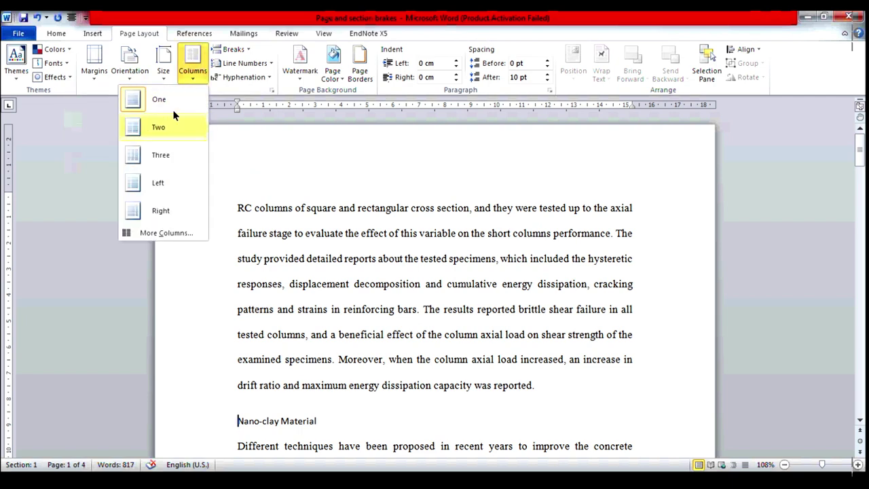
click(157, 127)
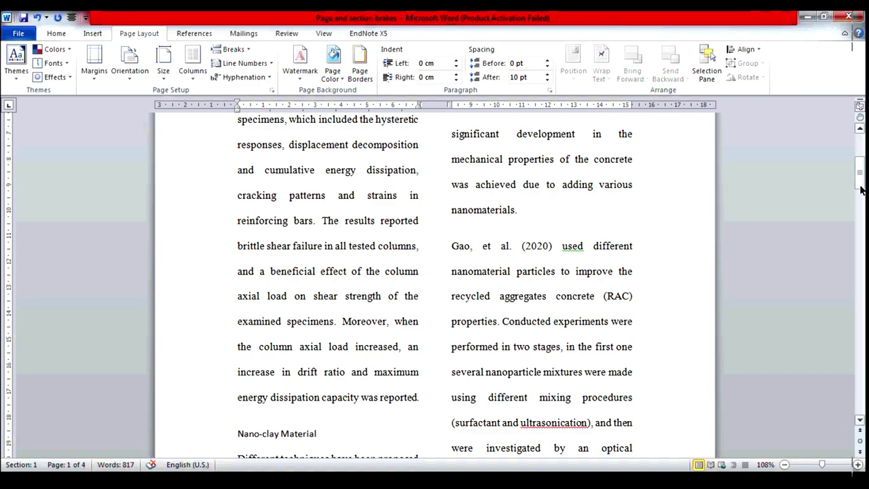
drag(859, 181, 860, 173)
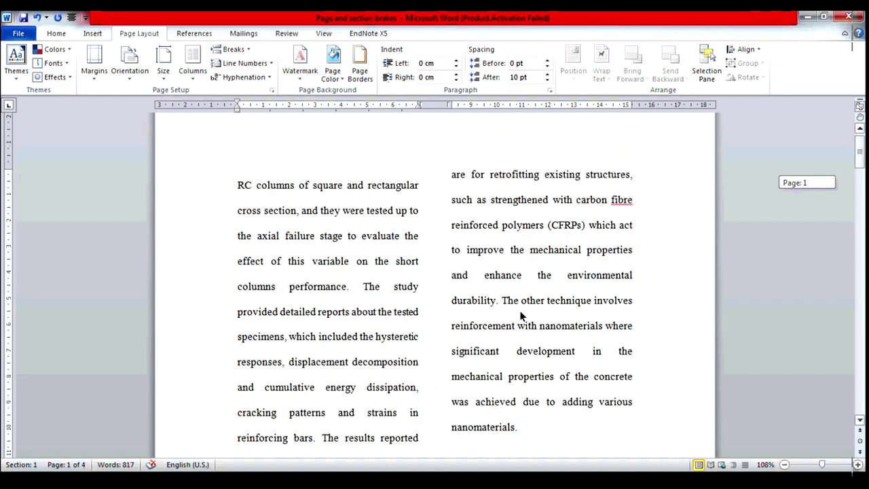
Insert a column break right after 'nanomaterials.'.
scroll(454, 351, down, 3)
click(453, 348)
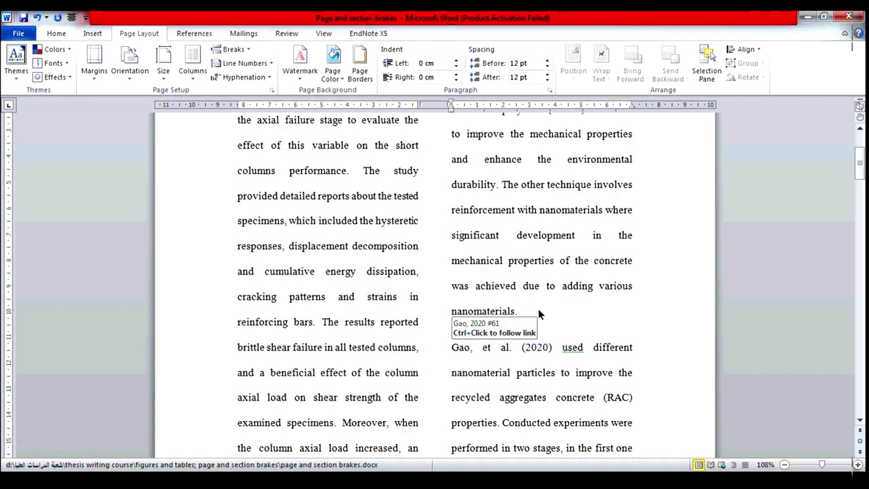
click(520, 315)
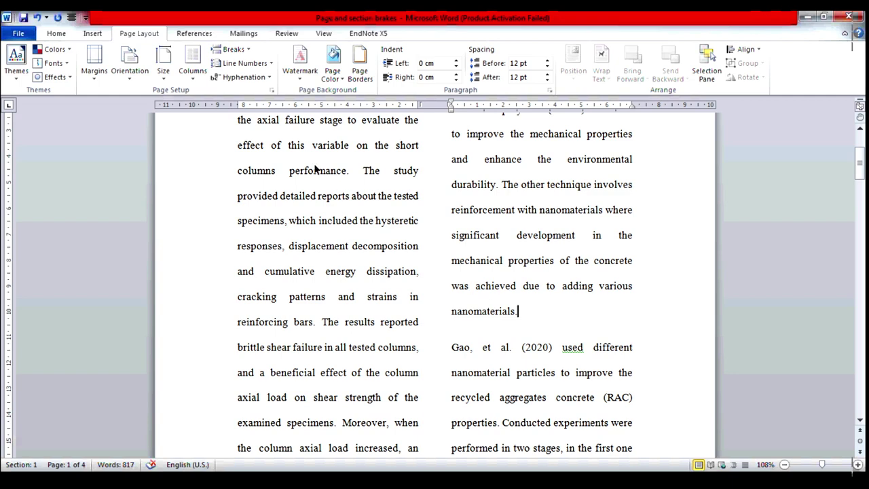
click(233, 50)
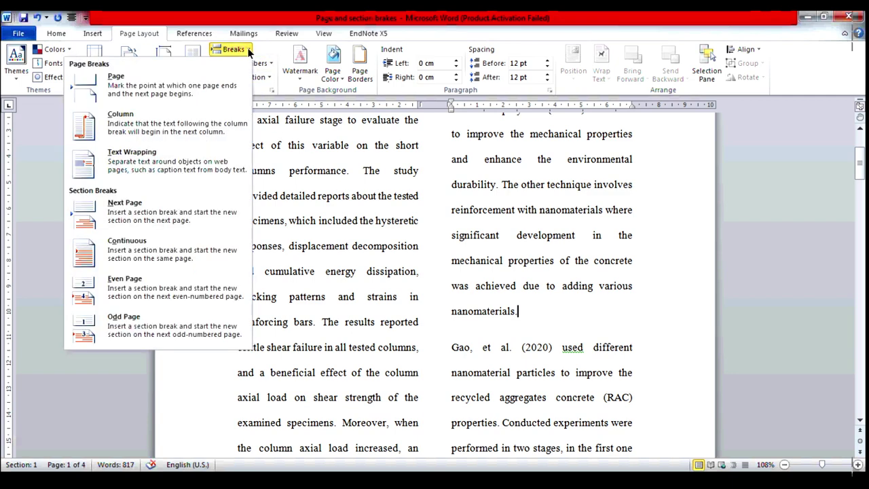
click(194, 123)
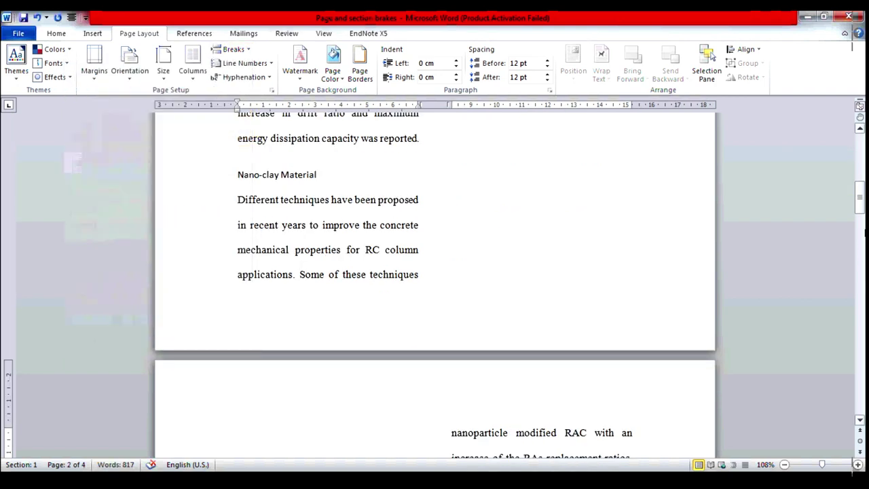
Delete the empty line above the 'Gao, et al.' paragraph.
drag(861, 208, 861, 168)
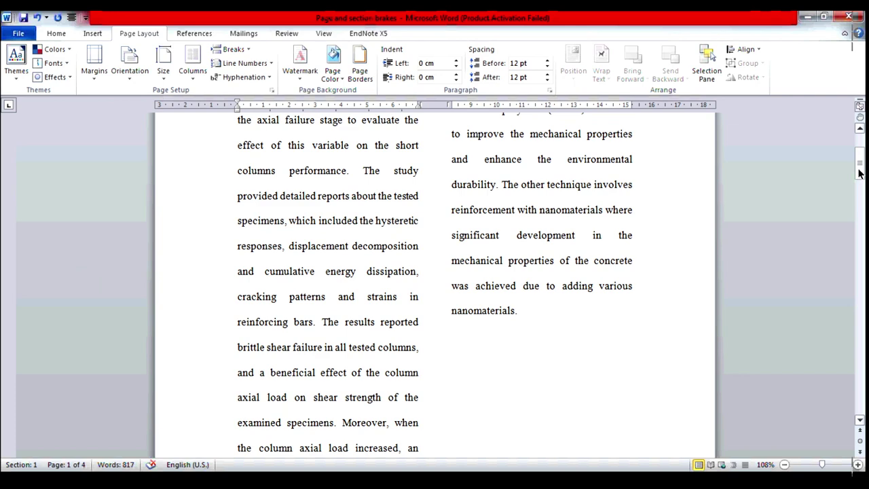
drag(861, 172, 860, 210)
click(245, 311)
key(Delete)
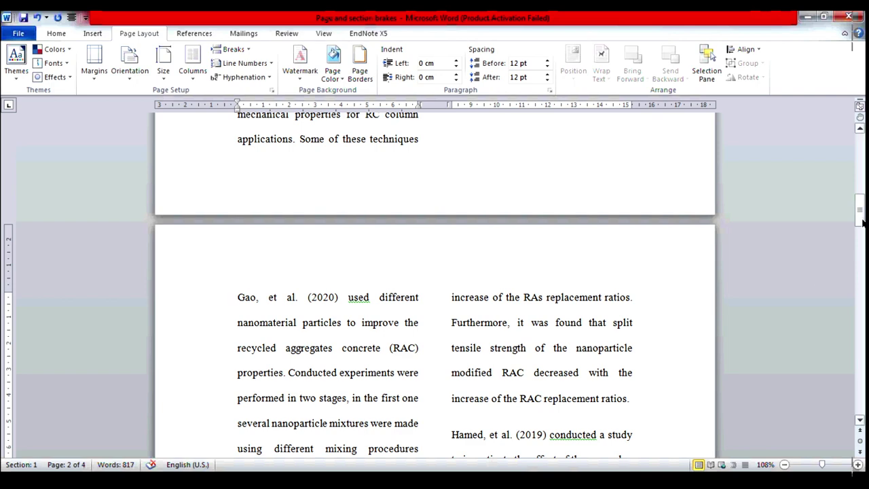
drag(862, 224, 861, 173)
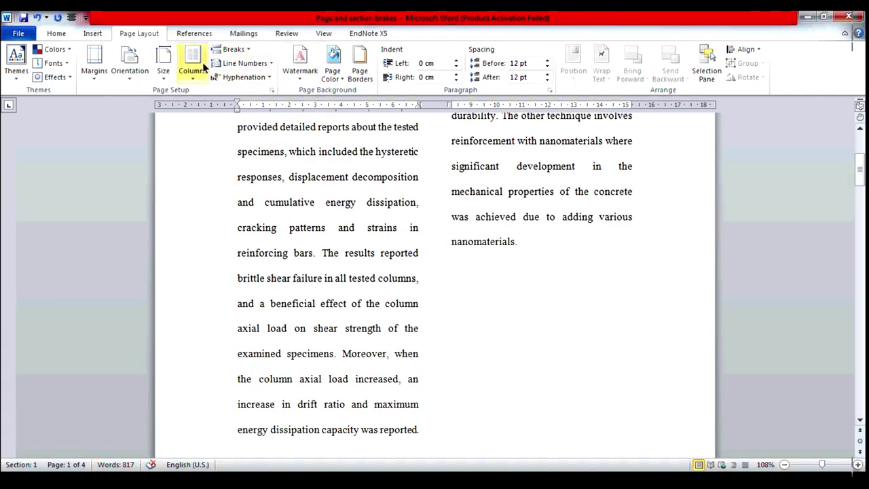
Reveal formatting marks and swap the column break after 'nanomaterials.' for a plain paragraph break.
click(57, 33)
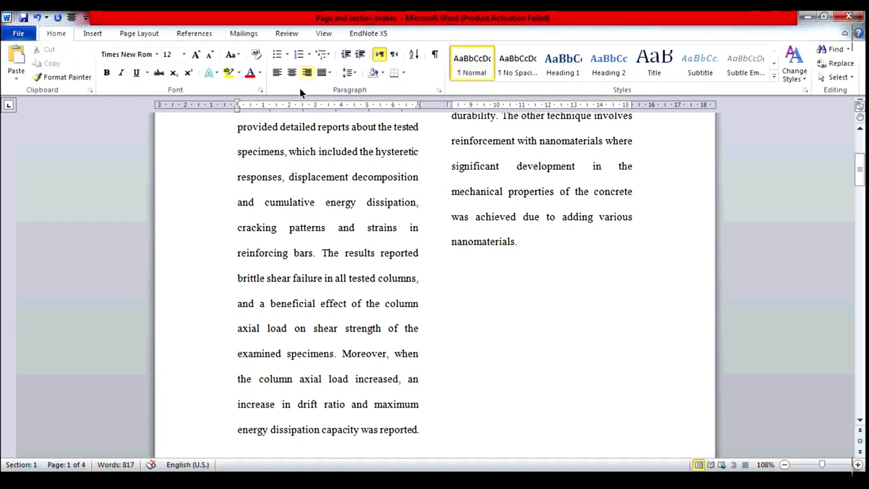
click(435, 56)
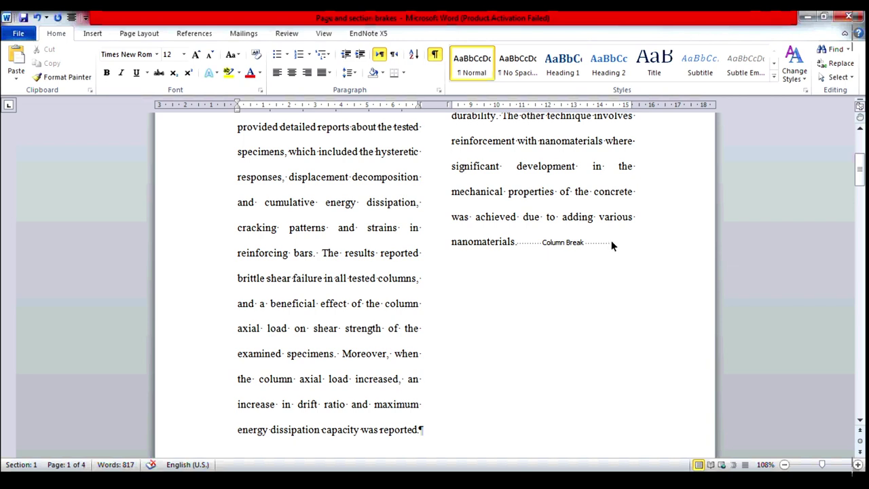
click(526, 242)
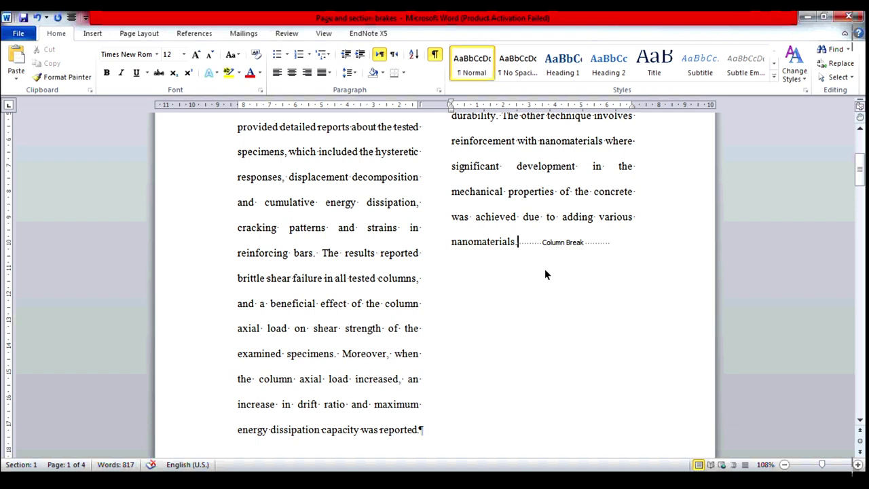
key(Delete)
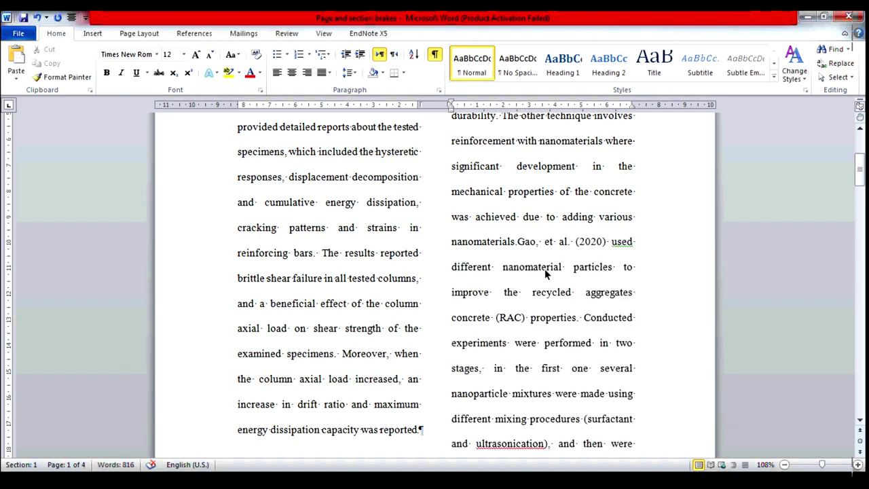
key(Return)
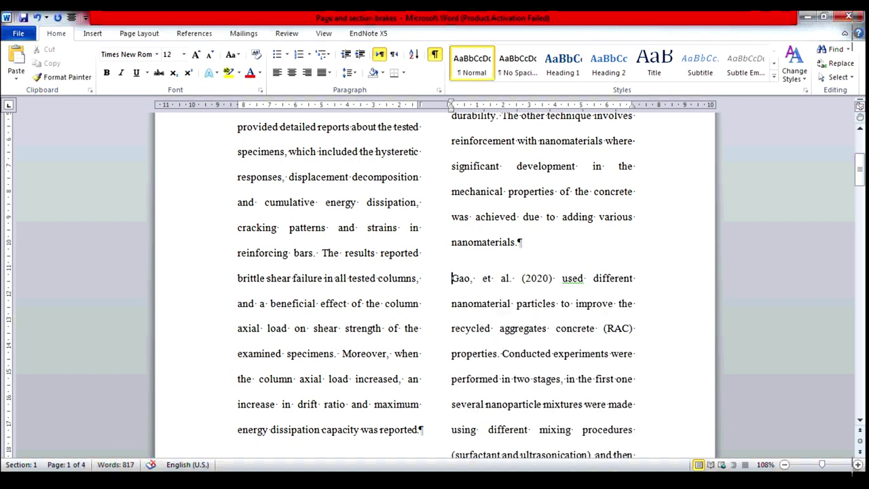
drag(860, 178, 864, 309)
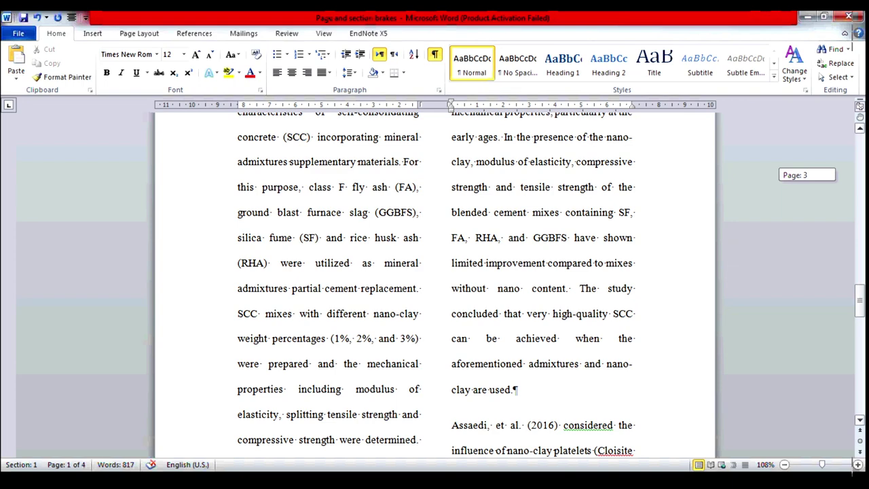
drag(859, 299, 215, 58)
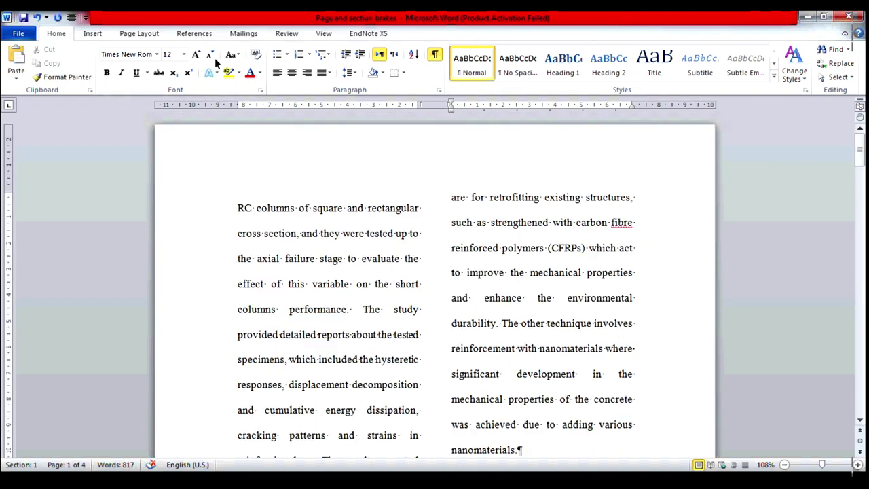
Undo the two-column layout back to one column and place the cursor before 'Gao, et al. (2020)'.
click(146, 33)
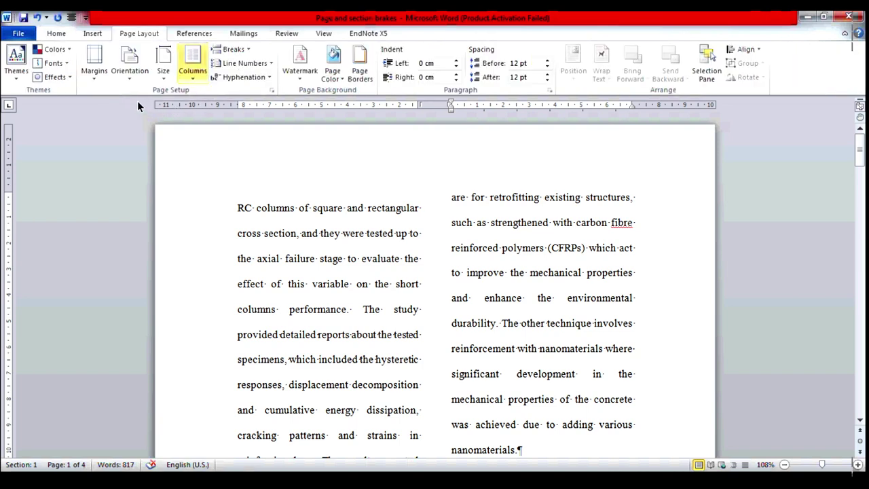
key(ctrl+z)
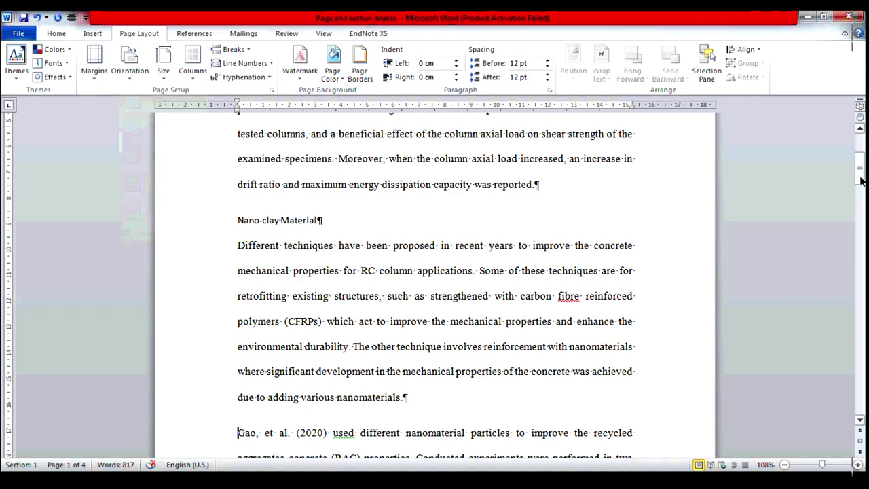
drag(860, 178, 862, 158)
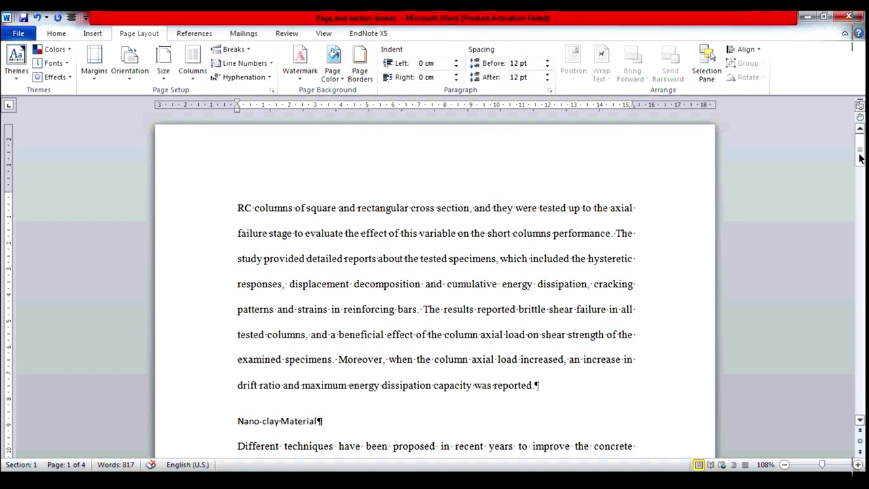
click(860, 158)
mouse_move(860, 151)
mouse_down()
mouse_move(861, 197)
mouse_move(861, 185)
mouse_up()
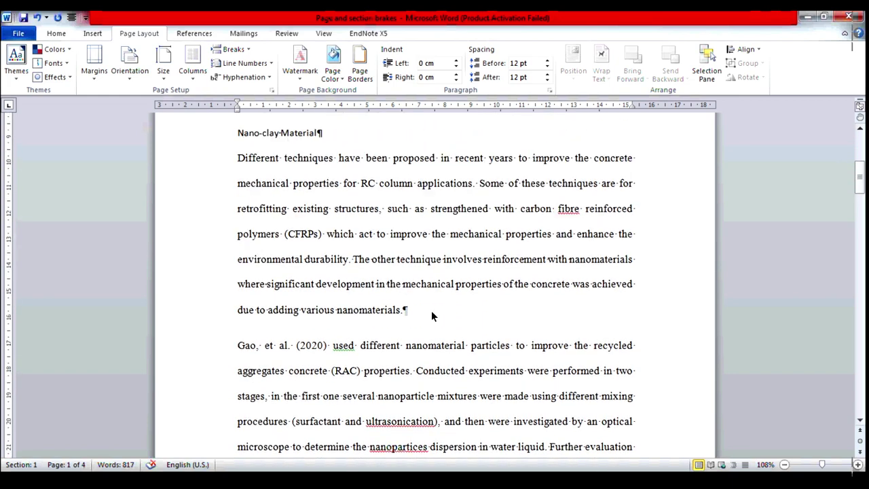
click(240, 348)
Open the Page Layout Breaks dropdown with the cursor before the Gao paragraph.
click(247, 50)
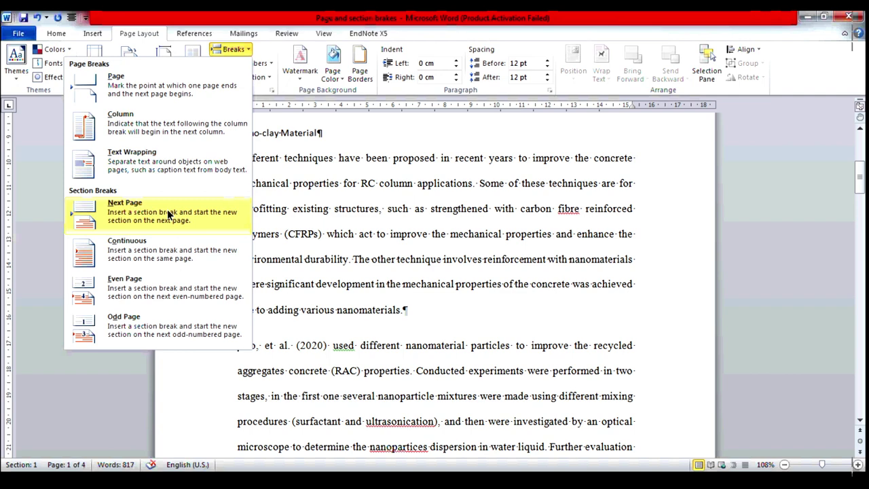
Insert a Next Page section break before 'Gao, et al. (2020)' and check its marker.
click(168, 214)
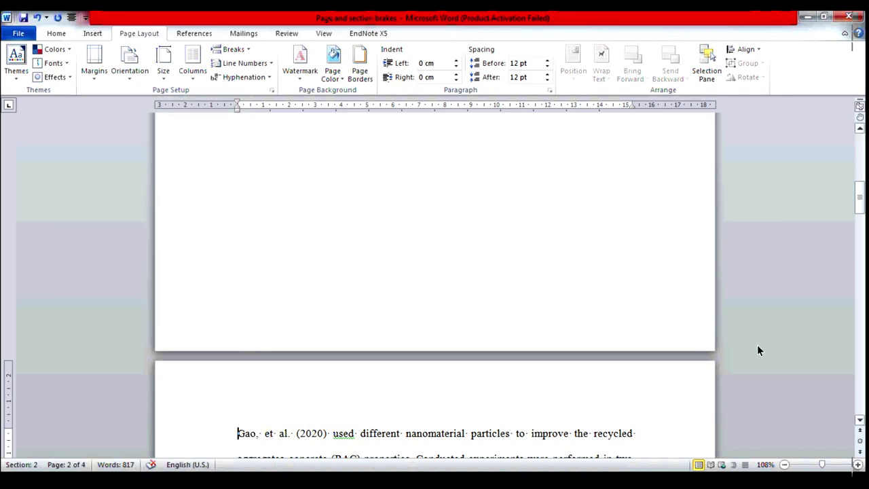
drag(860, 205, 857, 187)
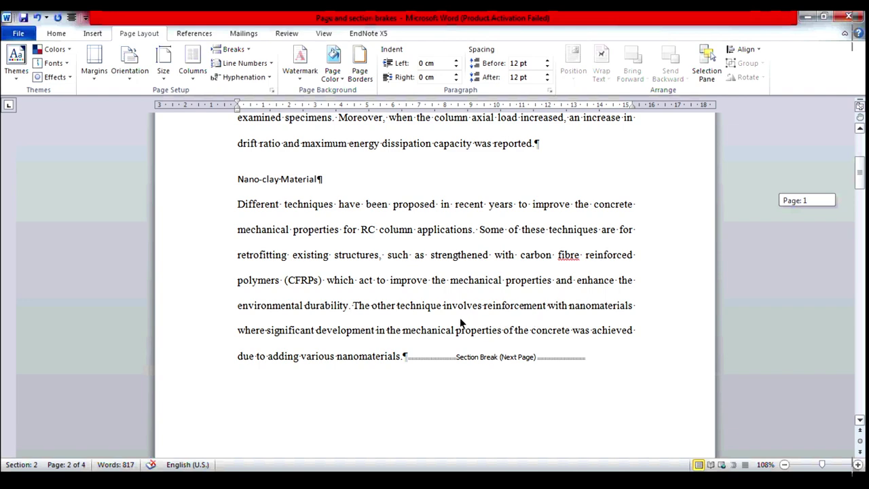
scroll(532, 324, down, 1)
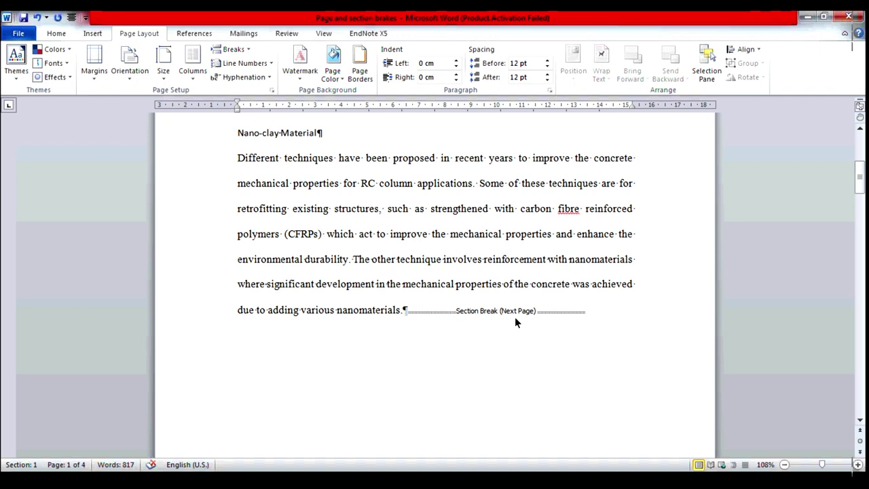
drag(860, 192, 863, 210)
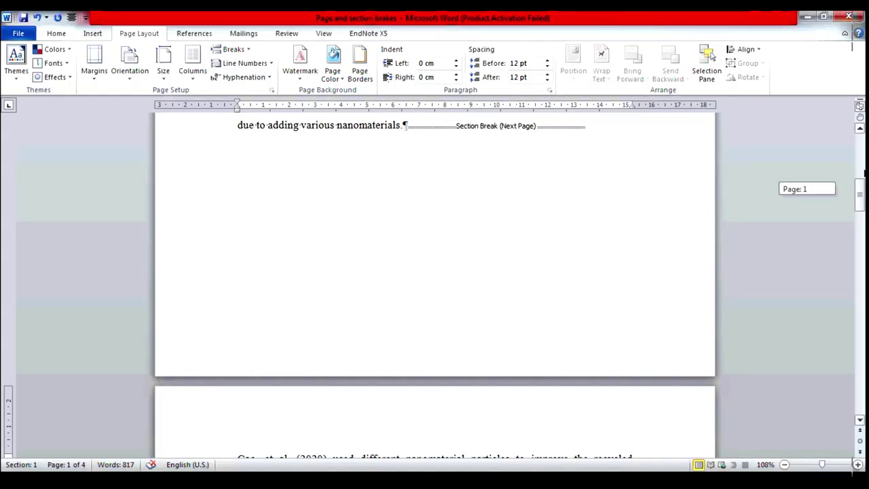
drag(865, 171, 865, 165)
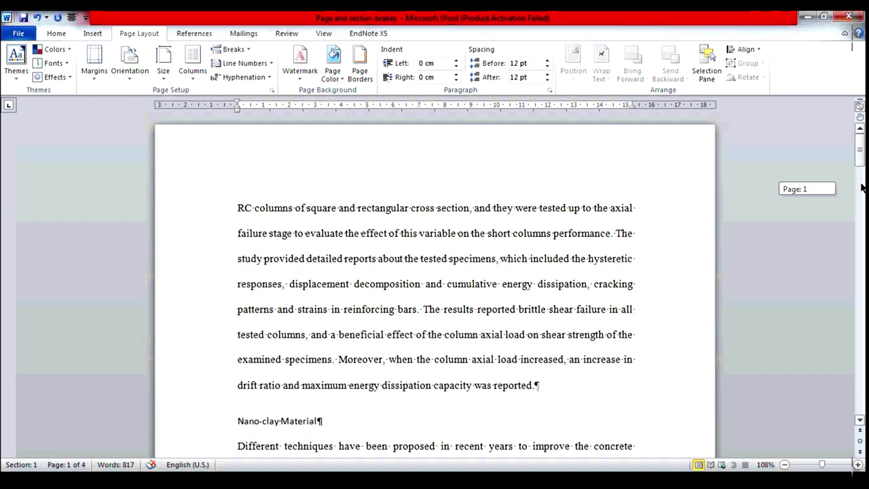
mouse_move(866, 189)
mouse_down()
mouse_move(861, 166)
mouse_move(862, 178)
mouse_up()
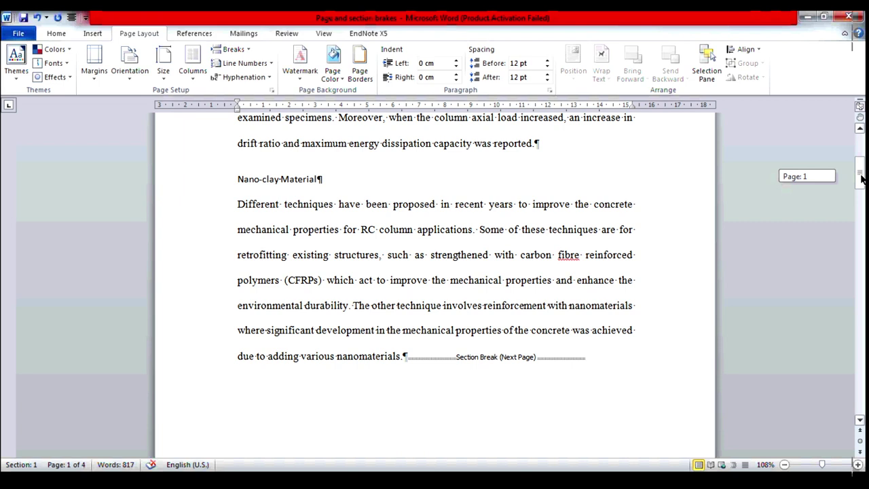
drag(863, 178, 861, 170)
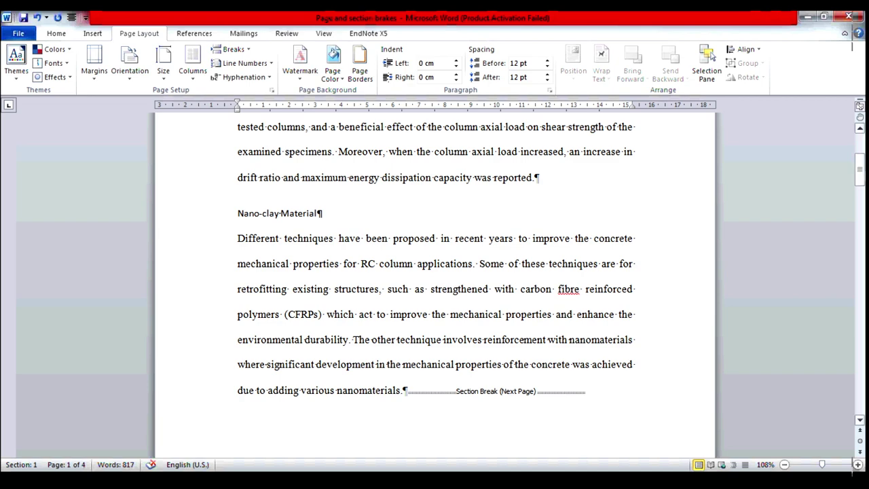
drag(862, 173, 860, 152)
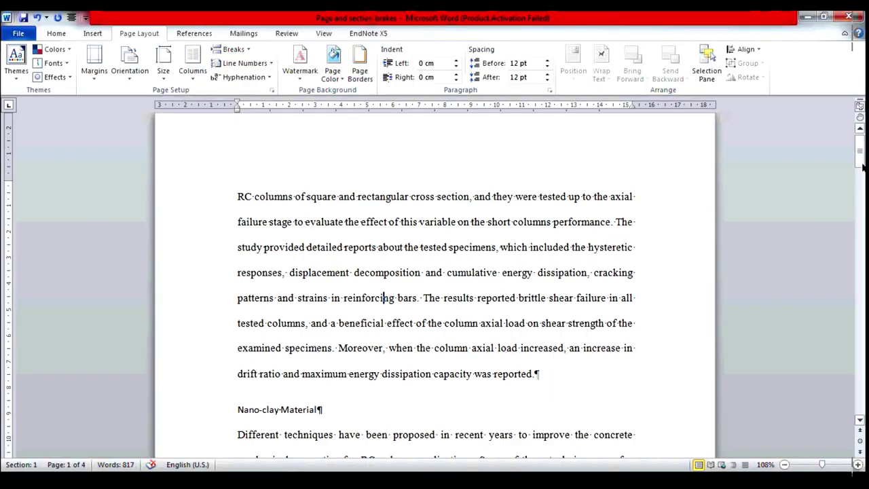
drag(863, 167, 863, 226)
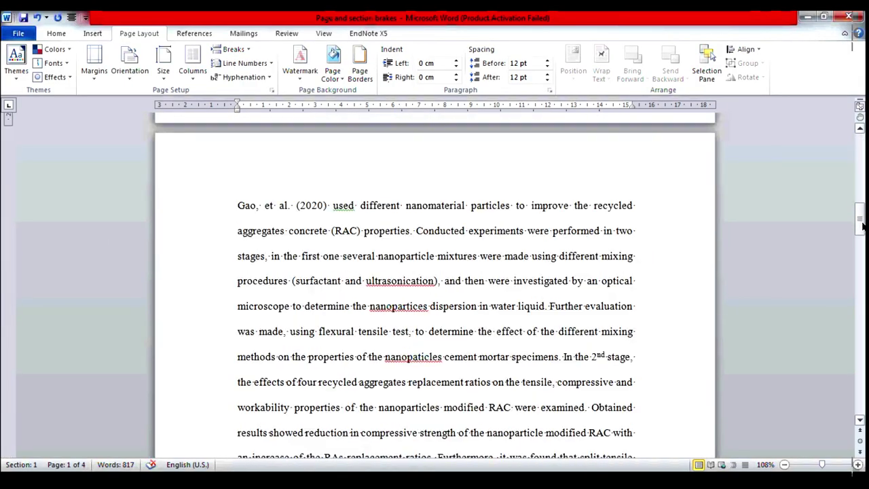
click(286, 234)
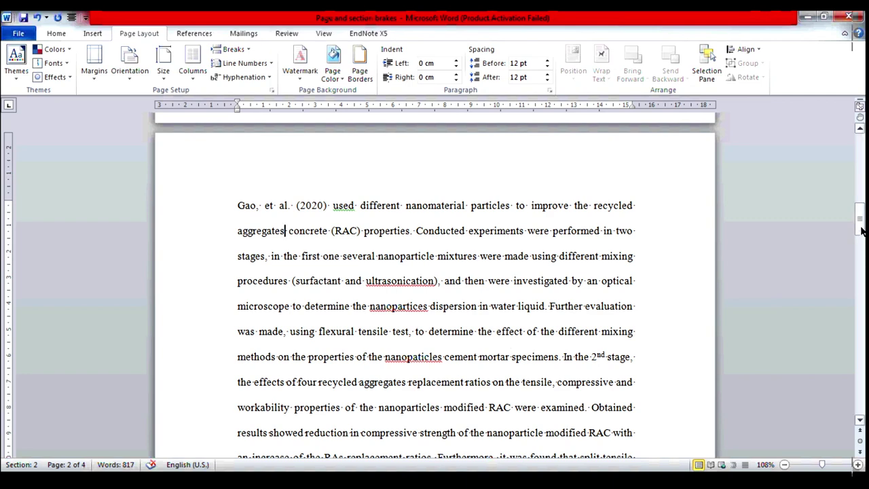
drag(861, 231, 861, 159)
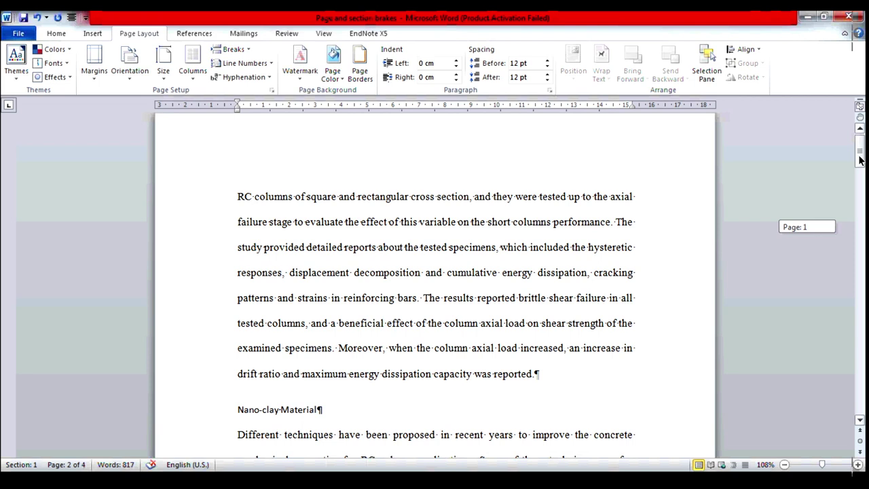
drag(861, 159, 860, 151)
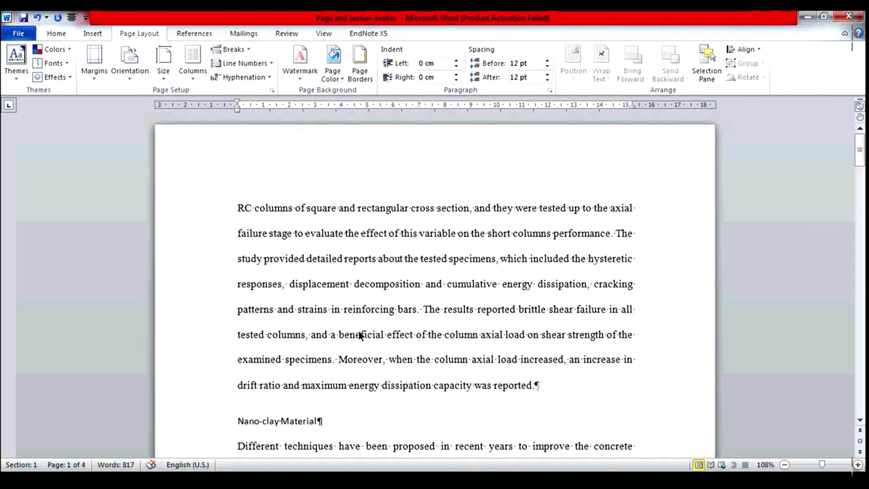
drag(860, 165, 861, 172)
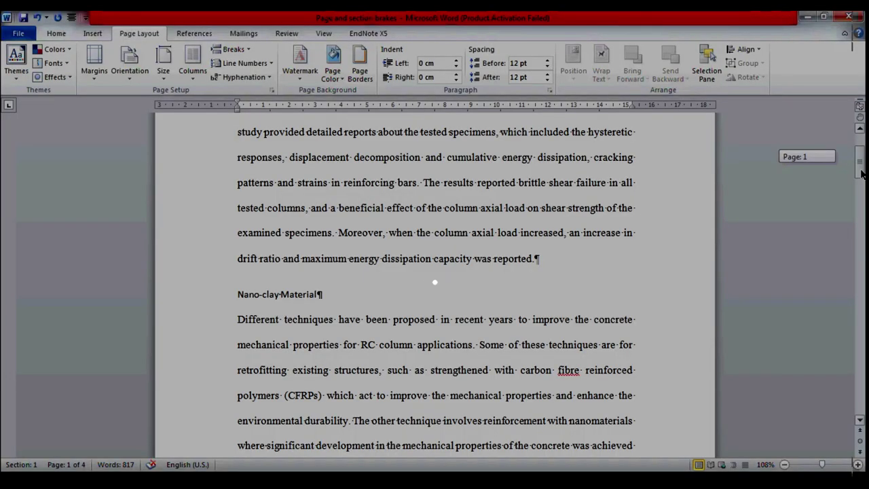
drag(861, 174, 866, 207)
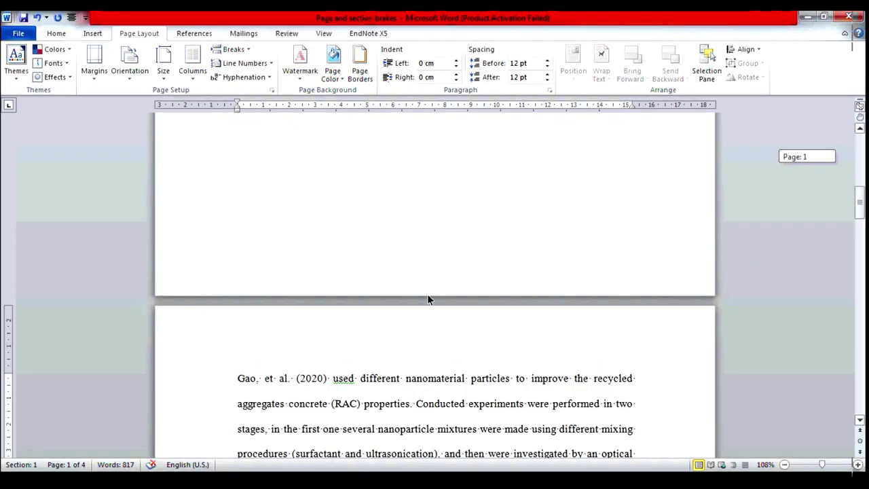
scroll(427, 299, down, 3)
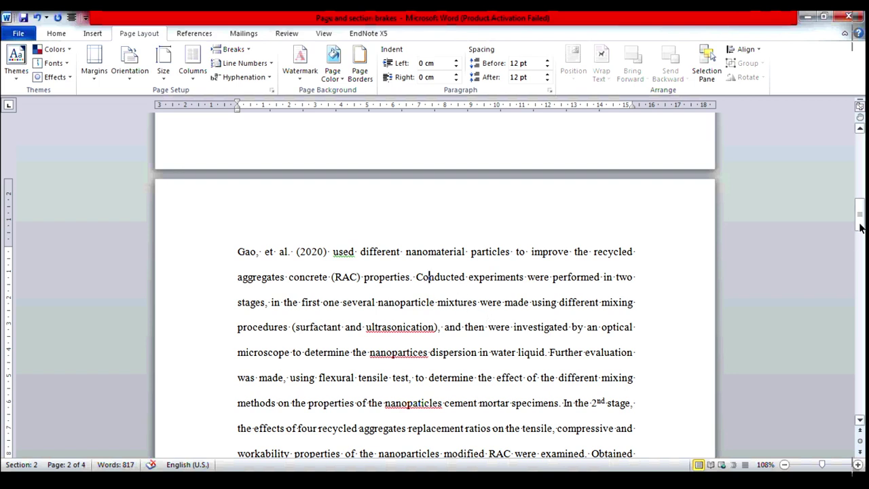
drag(860, 227, 862, 226)
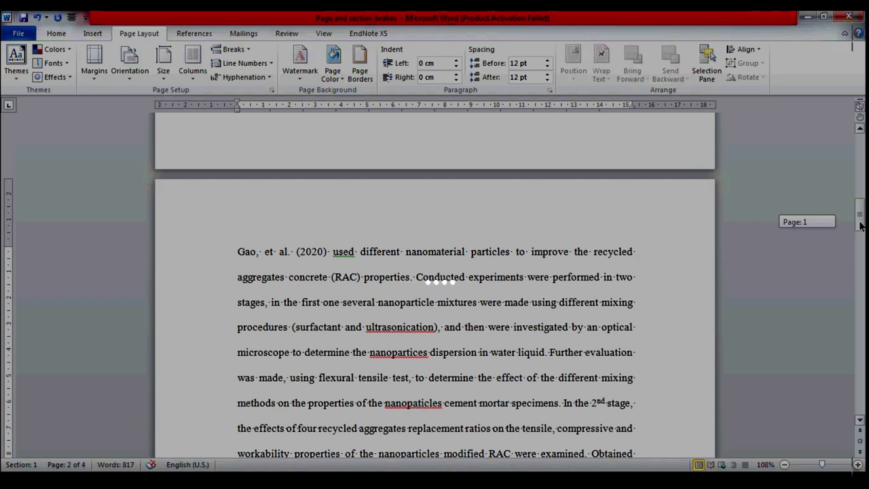
drag(859, 225, 863, 166)
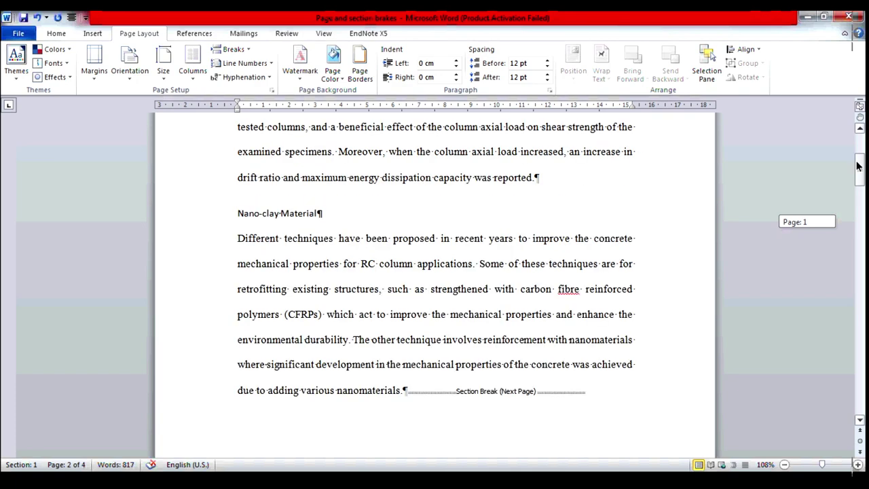
drag(864, 157, 861, 170)
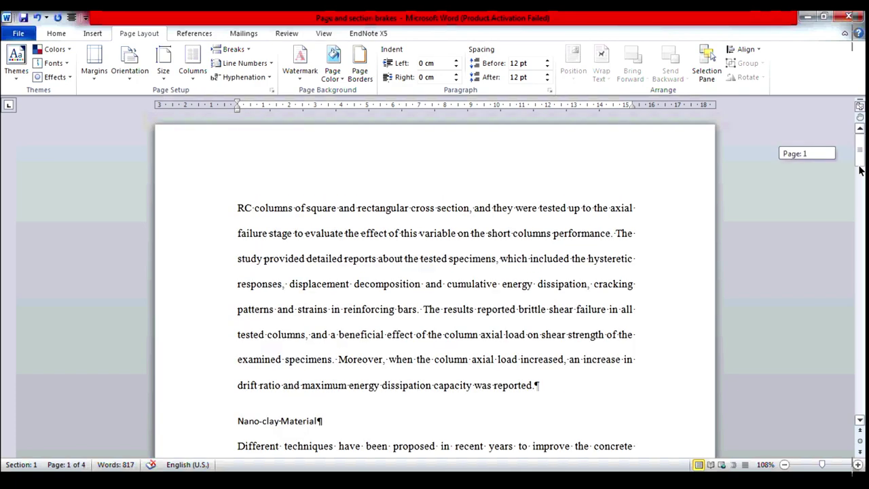
Select and delete the Next Page section break after 'nanomaterials.' along with the Gao citation.
click(860, 204)
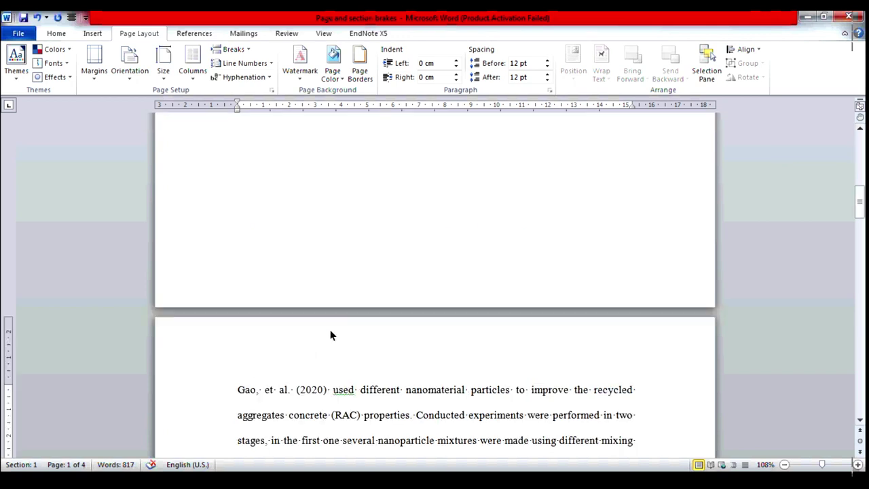
click(239, 392)
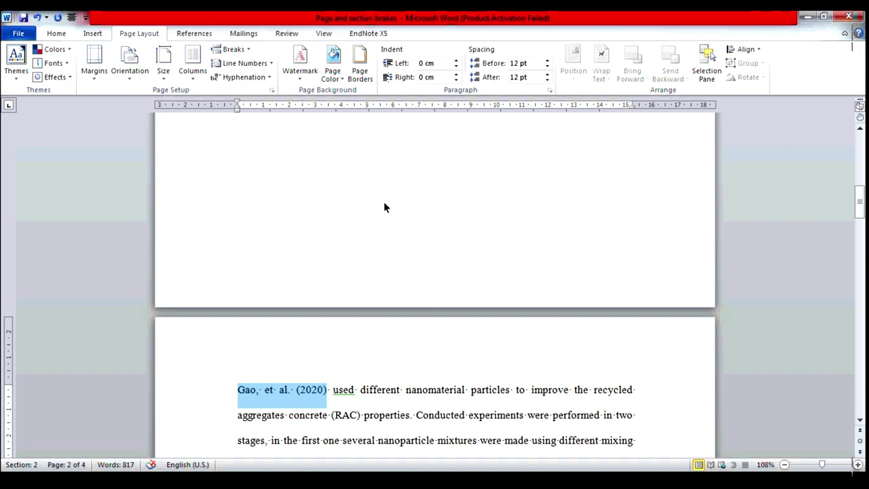
drag(458, 138, 518, 266)
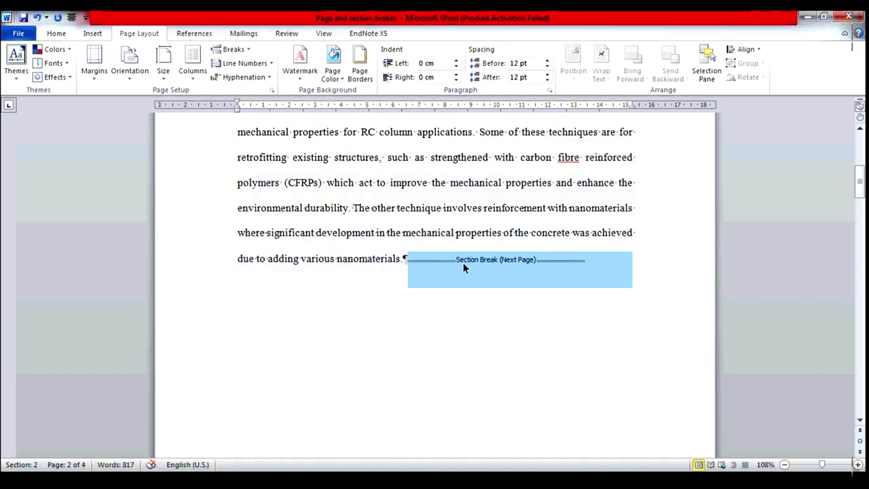
key(Delete)
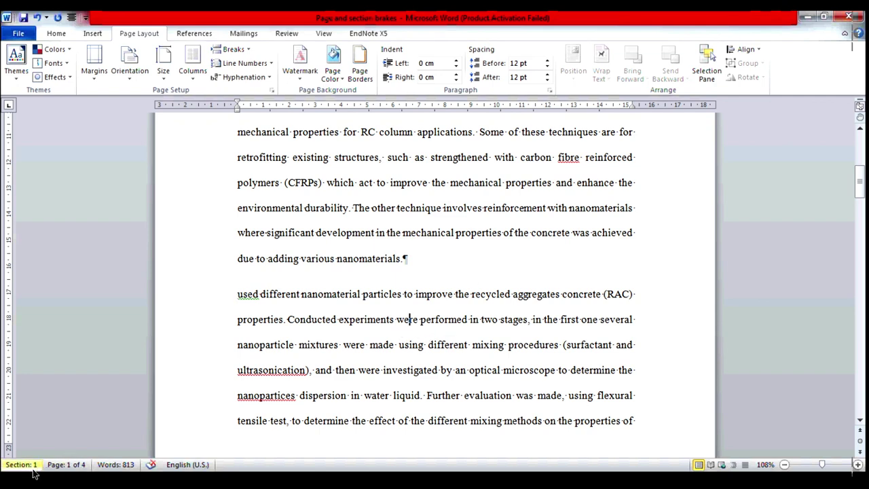
drag(860, 180, 861, 237)
click(478, 271)
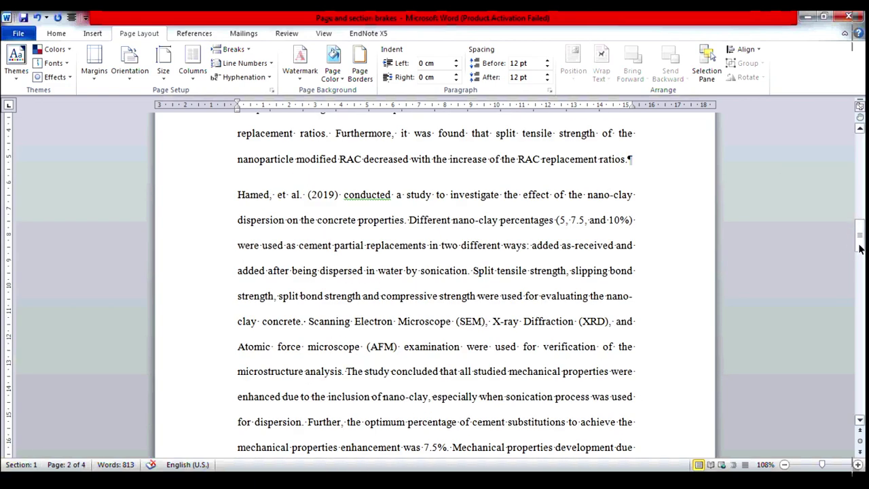
Scroll back up and open the Page Layout Breaks menu of page and section break types.
drag(860, 250, 863, 213)
scroll(506, 211, up, 10)
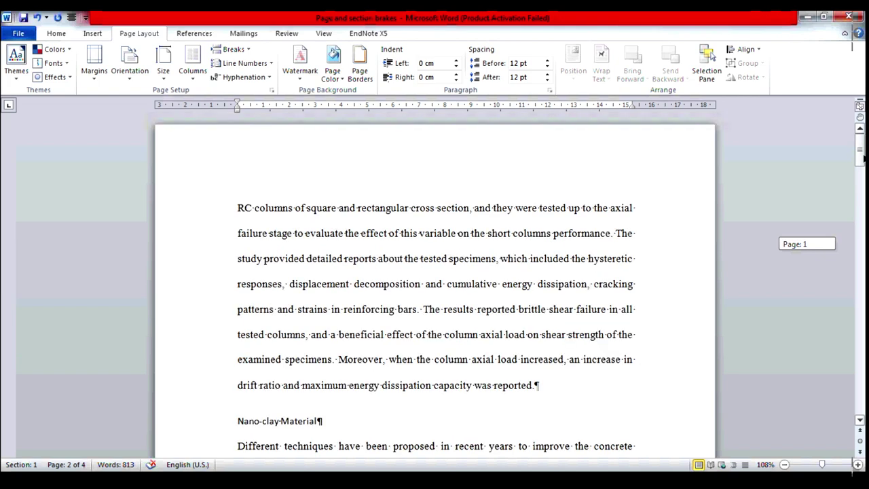
click(249, 51)
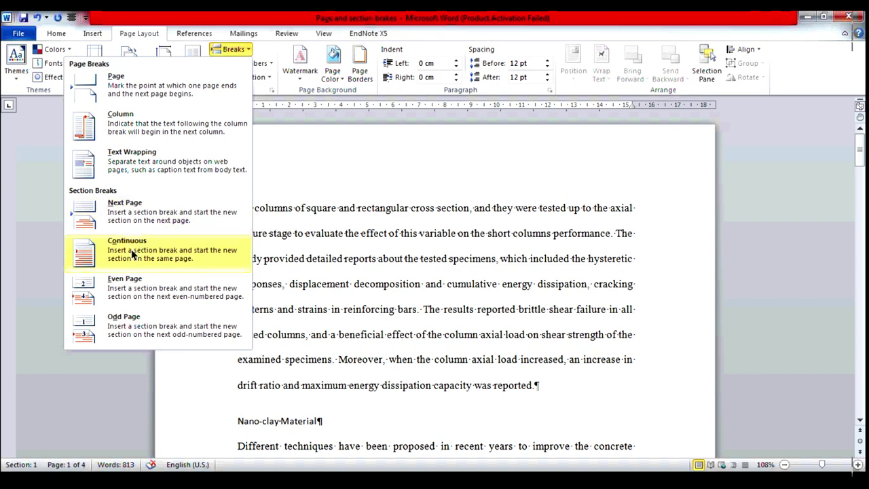
Dismiss the Breaks menu and place the cursor before 'the nanopaticles' paragraph on page 2.
click(449, 307)
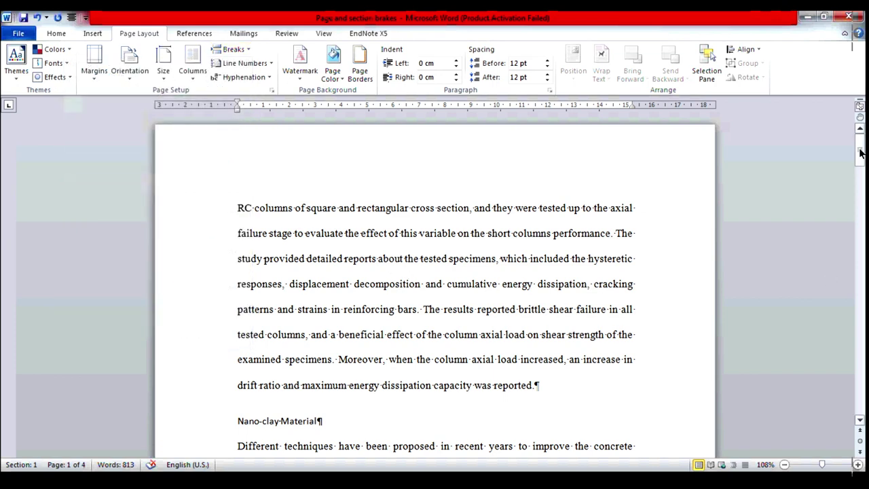
drag(860, 153, 863, 184)
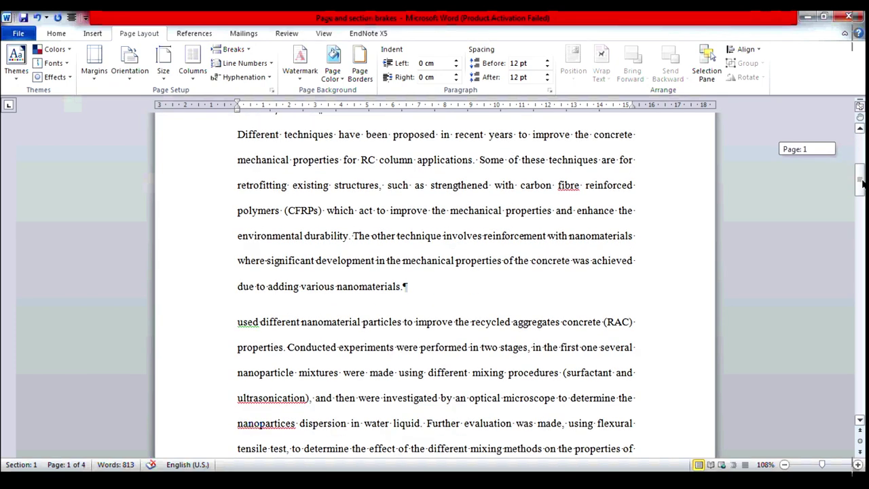
drag(863, 183, 863, 214)
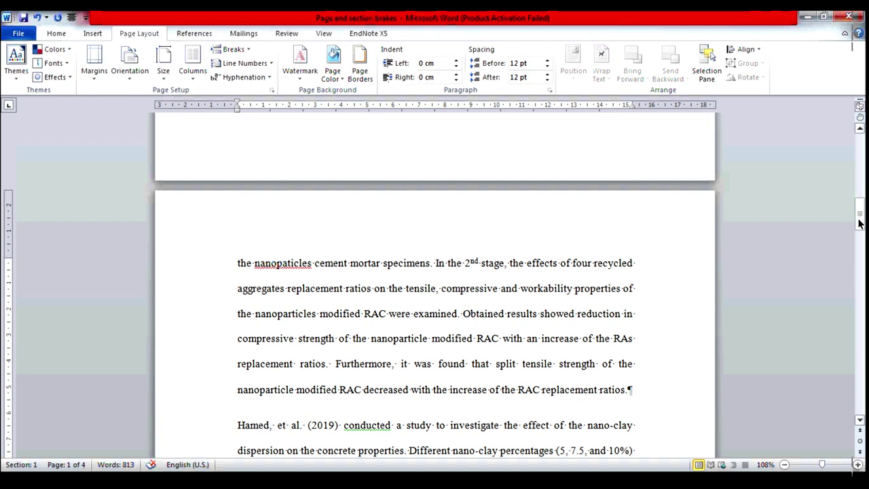
mouse_move(862, 216)
mouse_down()
mouse_move(845, 234)
mouse_move(860, 191)
mouse_move(862, 235)
mouse_up()
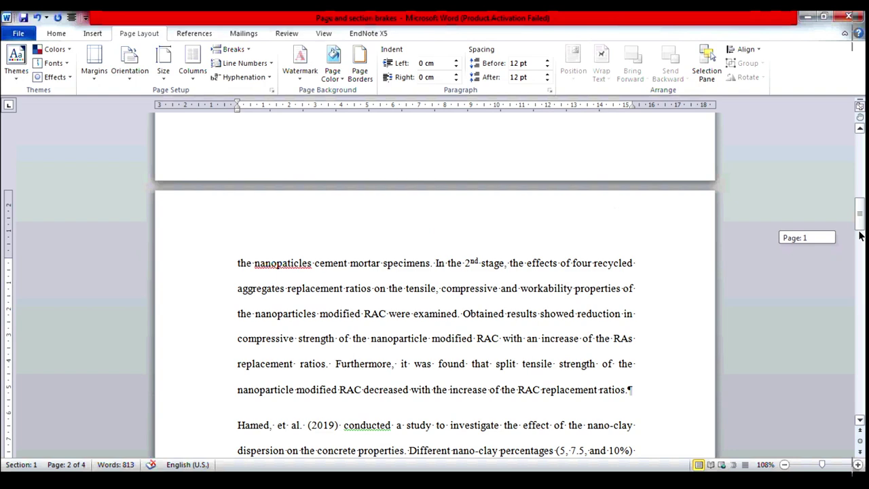
mouse_move(861, 235)
mouse_down()
mouse_move(856, 396)
mouse_move(863, 156)
mouse_up()
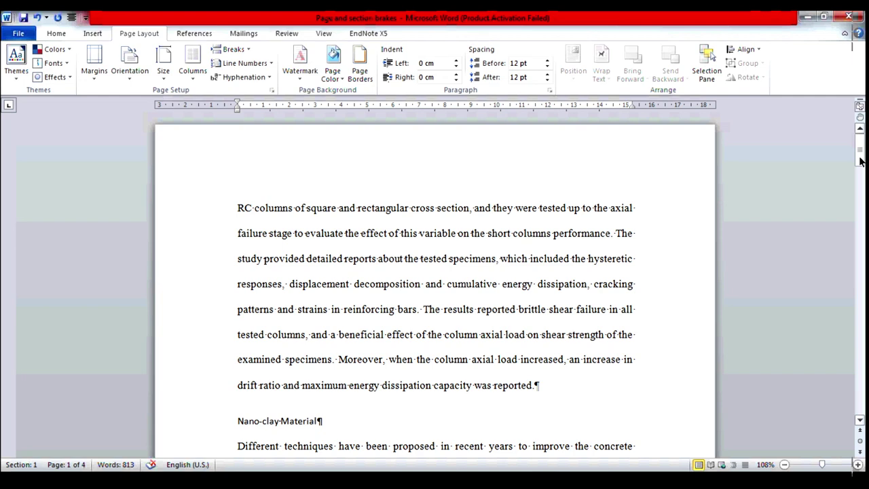
drag(863, 157, 862, 225)
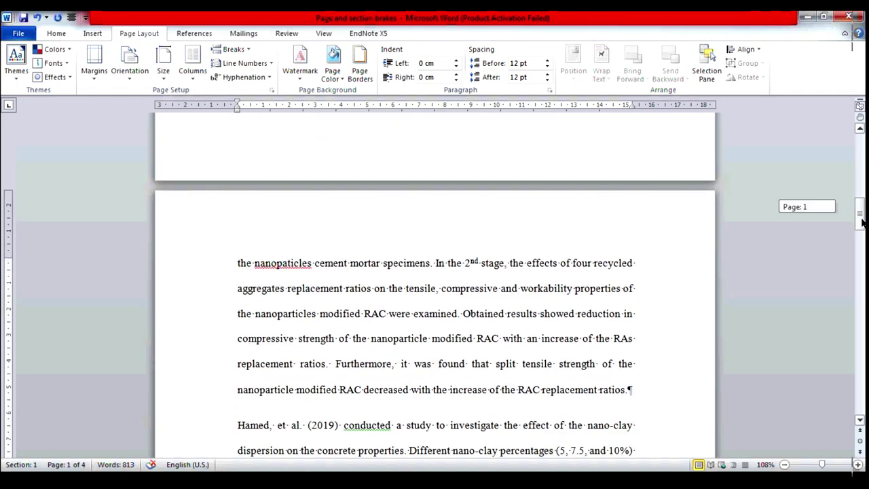
click(239, 183)
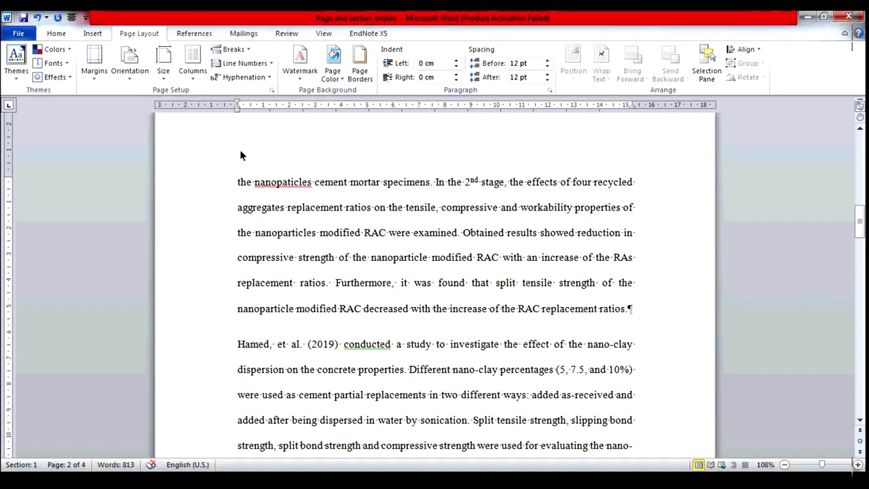
Insert a Continuous section break before 'the nanopaticles' paragraph, making page 2 section 2.
click(248, 53)
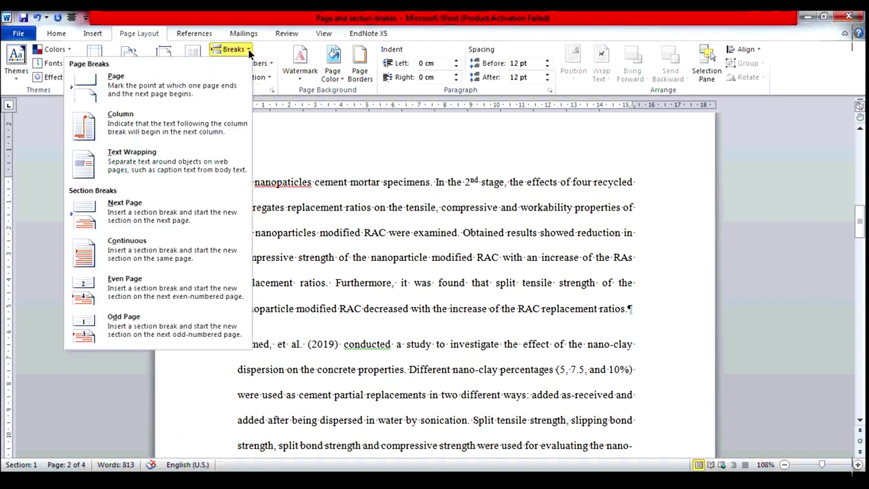
click(163, 254)
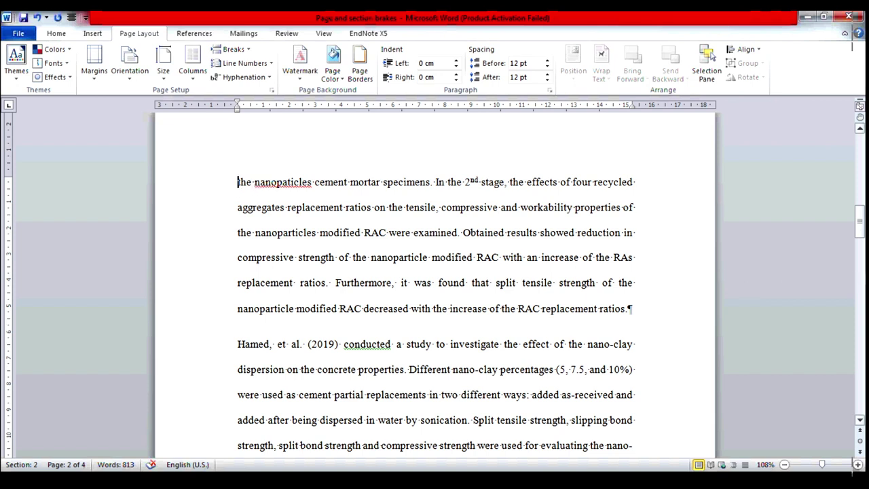
drag(861, 230, 861, 233)
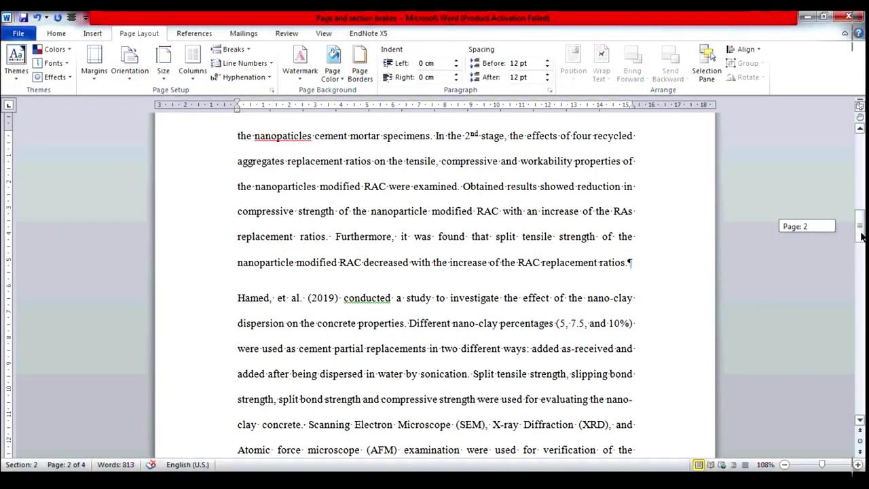
drag(861, 234, 861, 246)
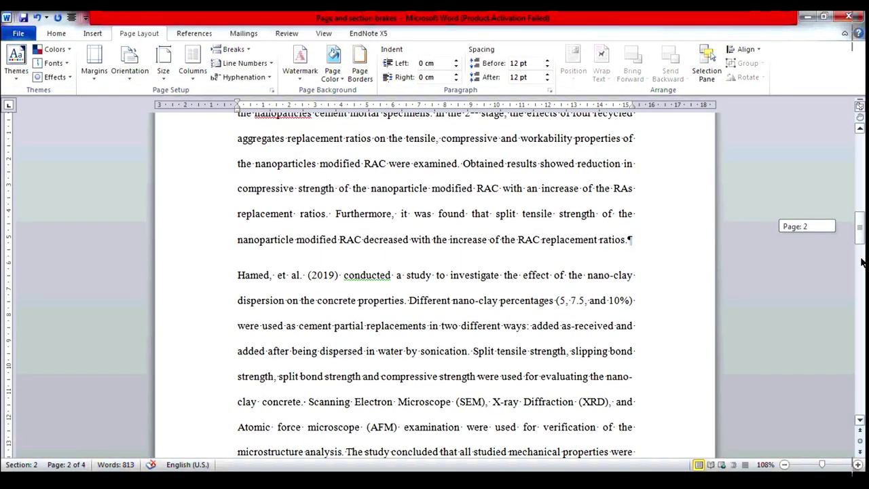
Insert another section break to begin section 3.
drag(861, 262, 861, 266)
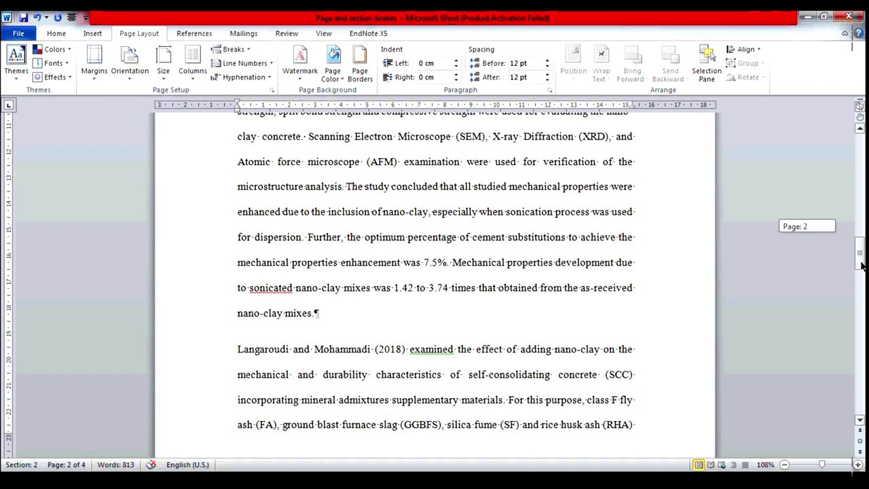
click(248, 53)
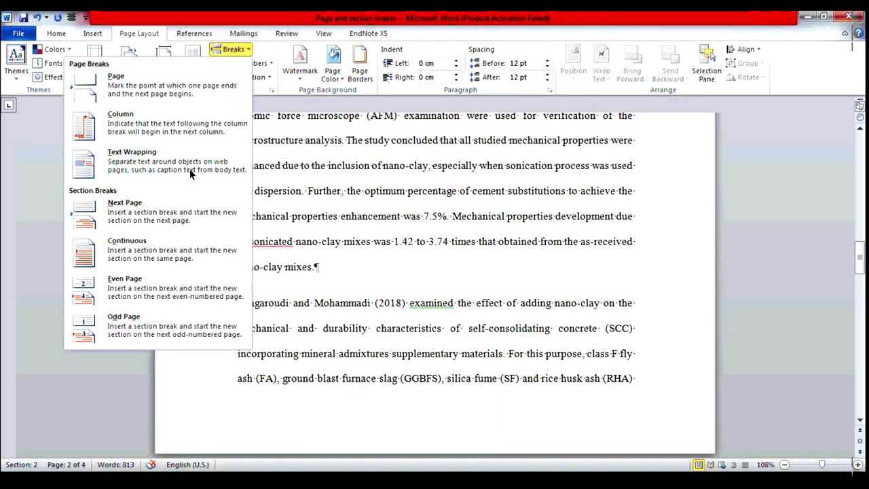
click(149, 256)
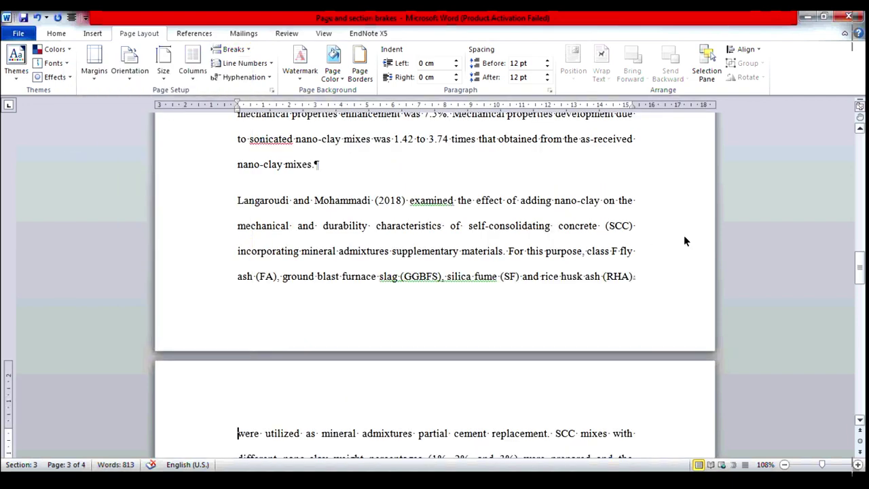
Move through the pages and stop at the top of page 2, where section 2 begins.
drag(859, 269, 859, 150)
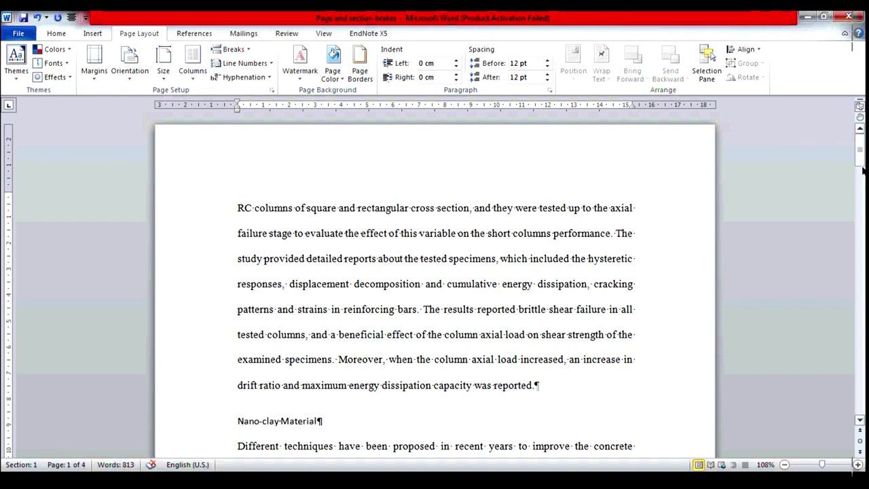
drag(860, 157, 862, 234)
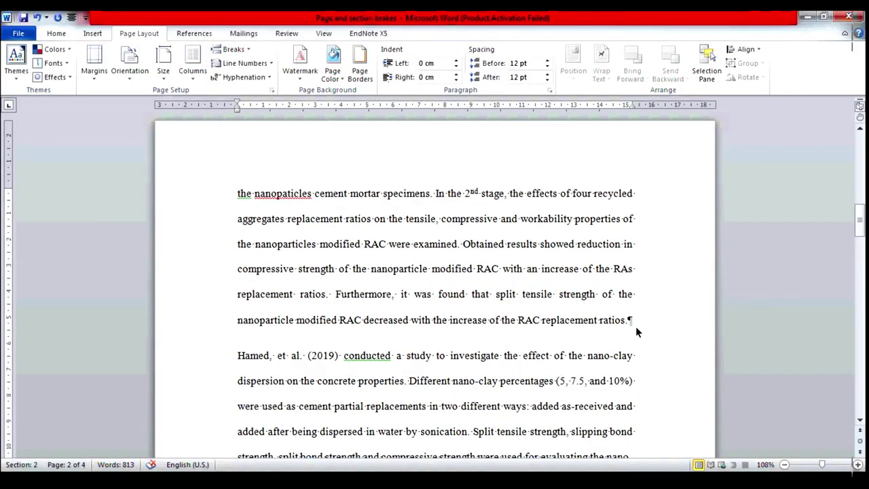
drag(860, 218, 862, 289)
click(405, 252)
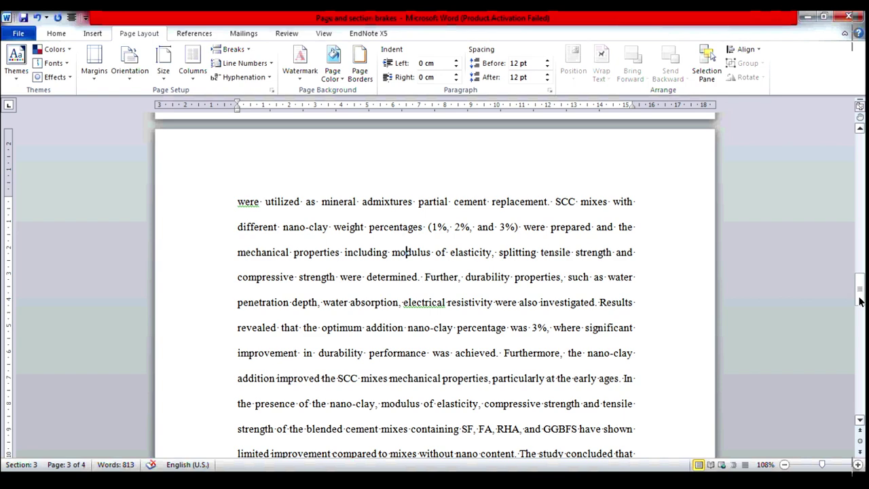
drag(859, 296, 858, 143)
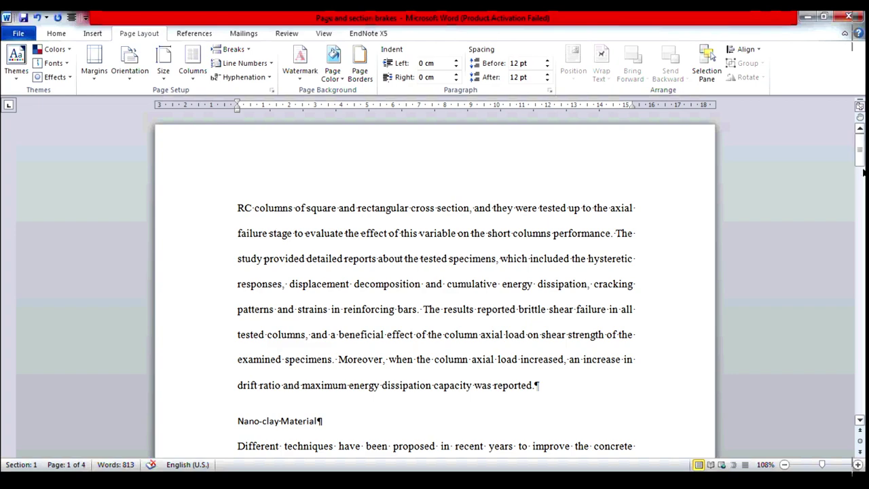
drag(860, 163, 865, 195)
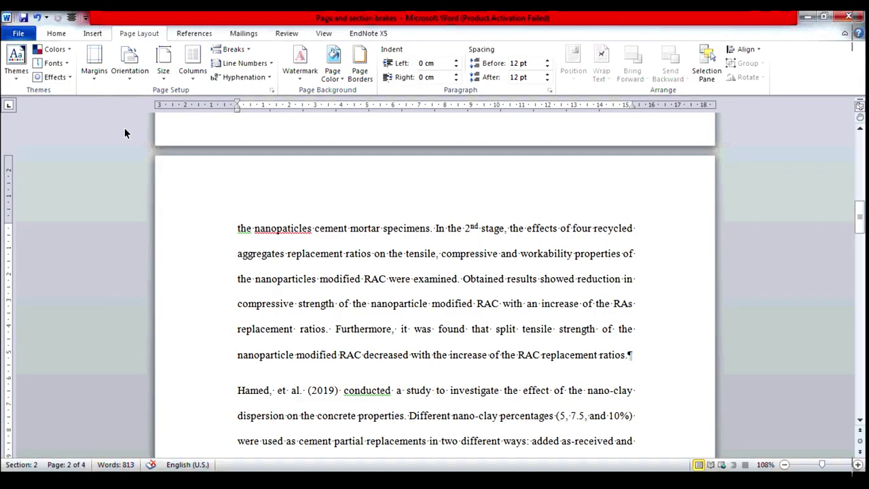
Set the current second section to Landscape, leaving page 1 in portrait.
click(130, 70)
click(125, 130)
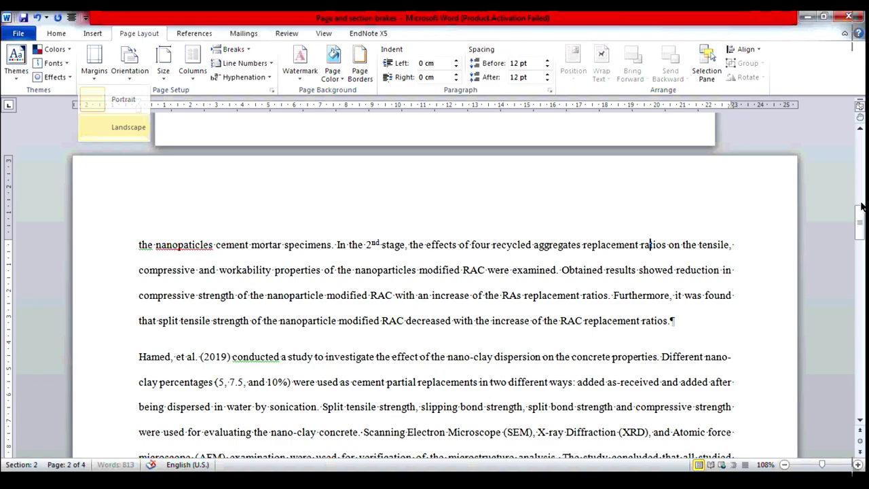
drag(863, 228, 861, 205)
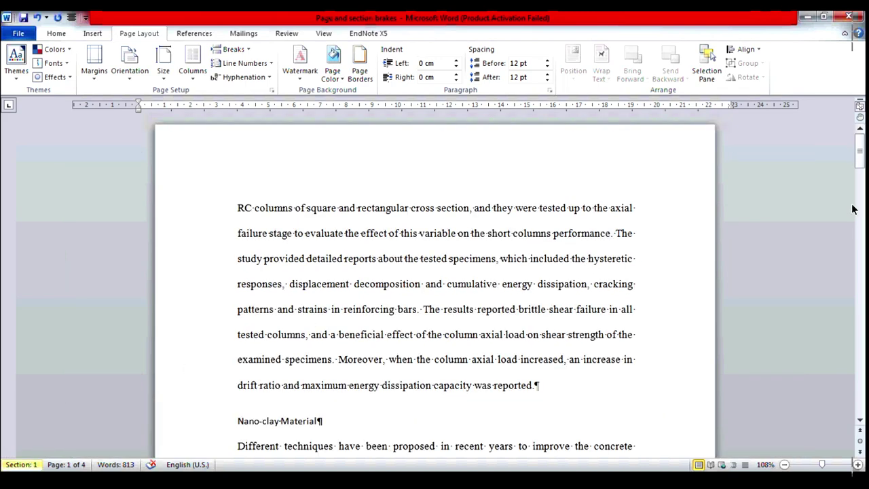
drag(861, 160, 863, 166)
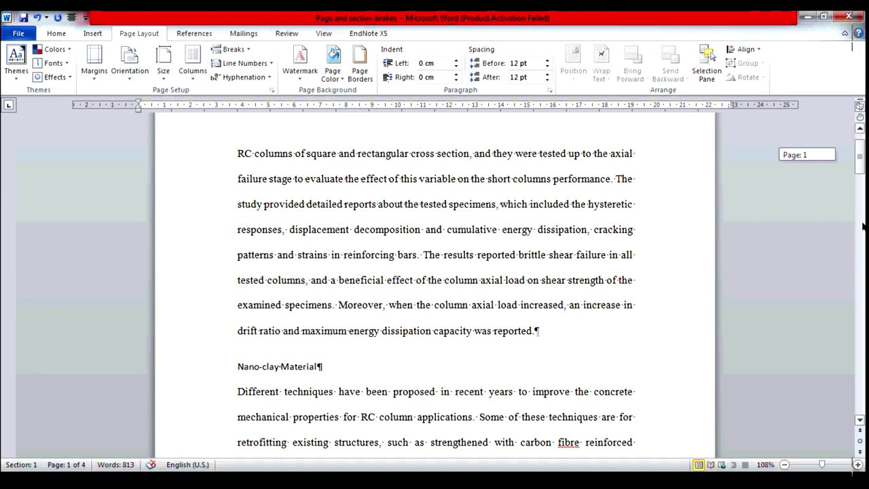
drag(864, 243, 864, 249)
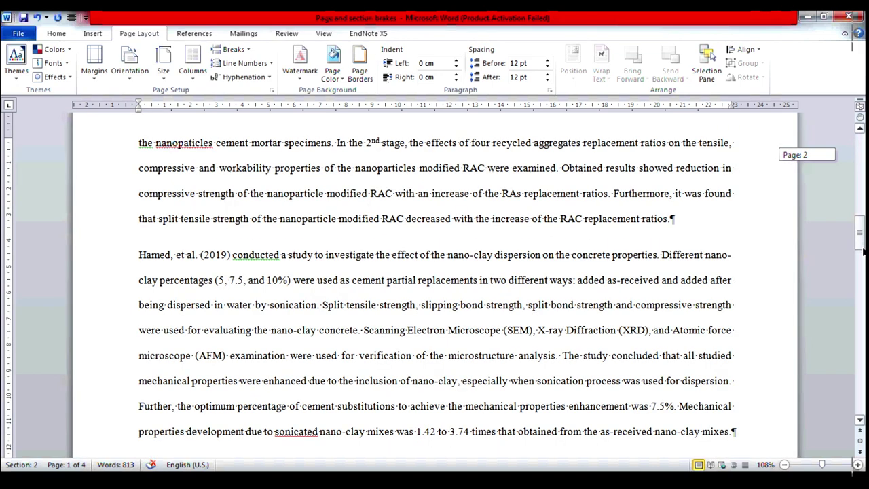
drag(864, 251, 864, 261)
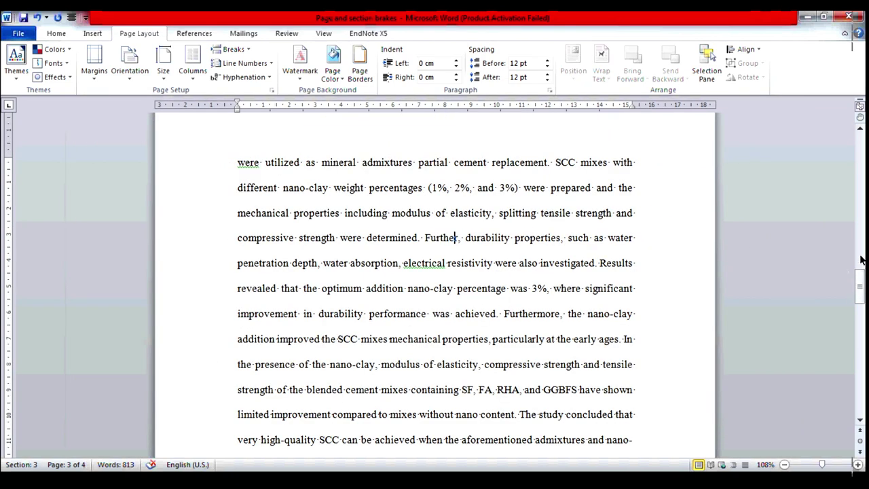
scroll(530, 164, up, 5)
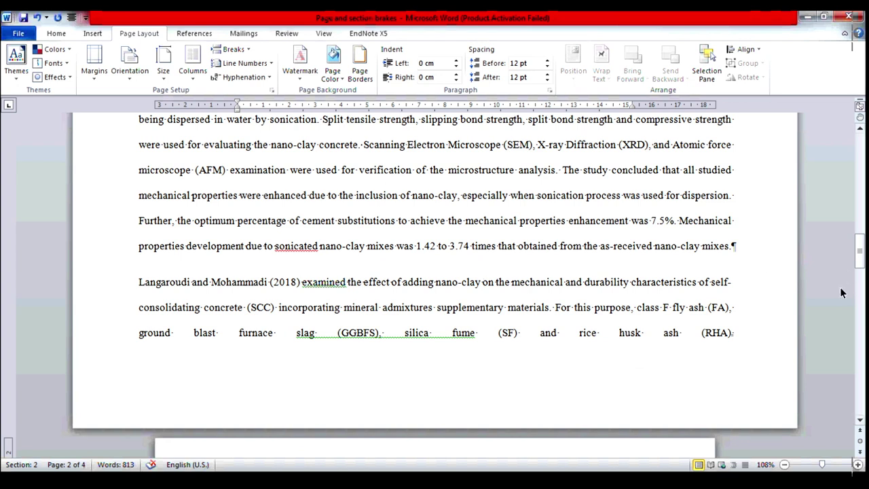
drag(861, 256, 863, 278)
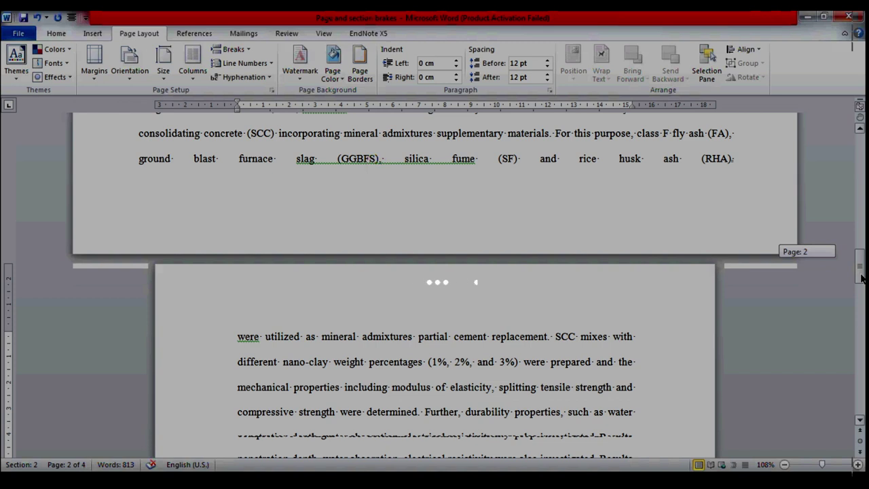
mouse_move(861, 278)
mouse_down()
mouse_move(860, 312)
mouse_move(860, 182)
mouse_up()
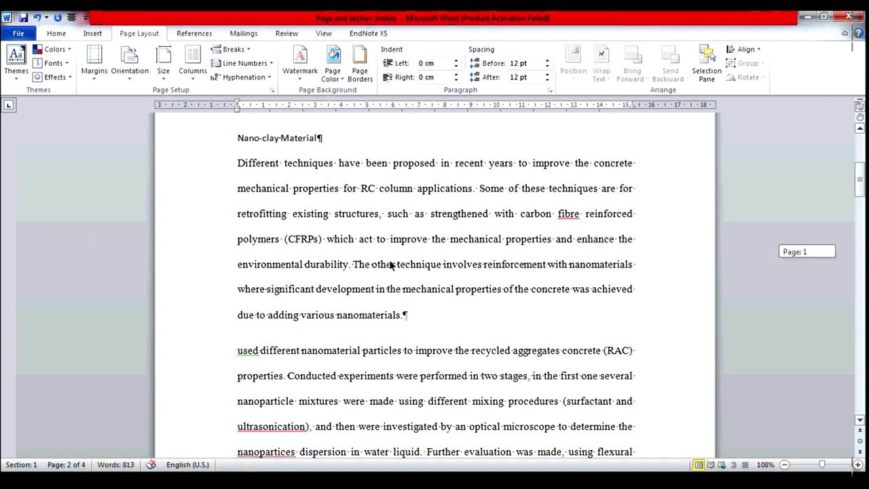
scroll(464, 268, up, 4)
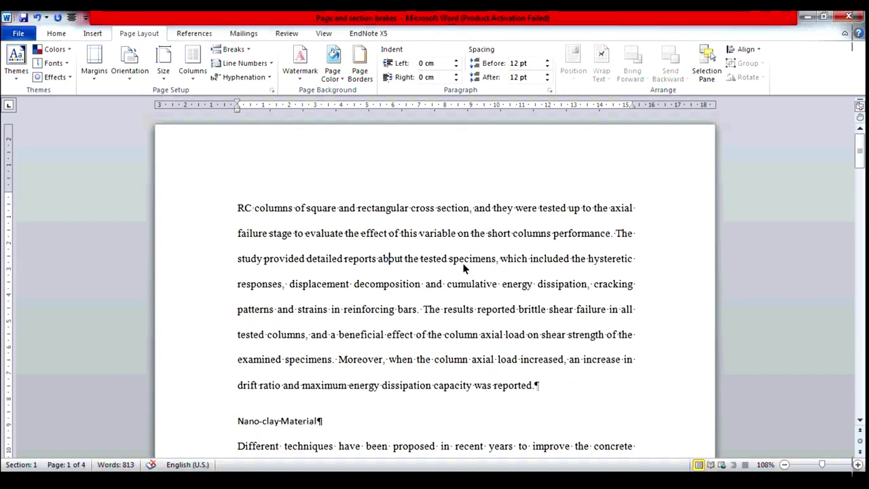
click(464, 263)
Split page 1's text into Two columns, growing the document to five pages.
click(193, 78)
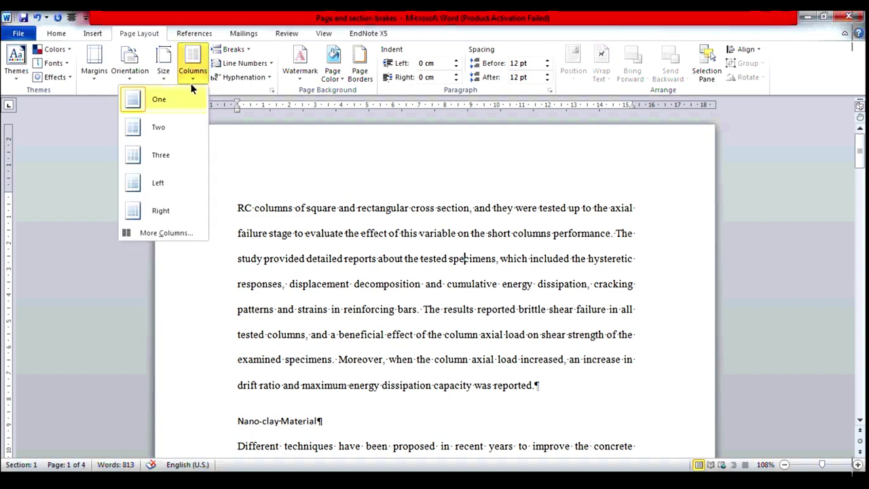
click(158, 128)
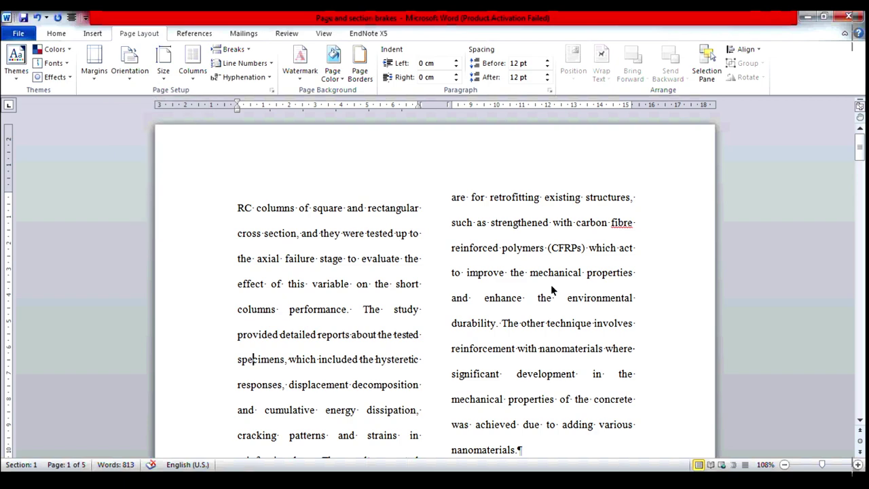
drag(861, 155, 861, 257)
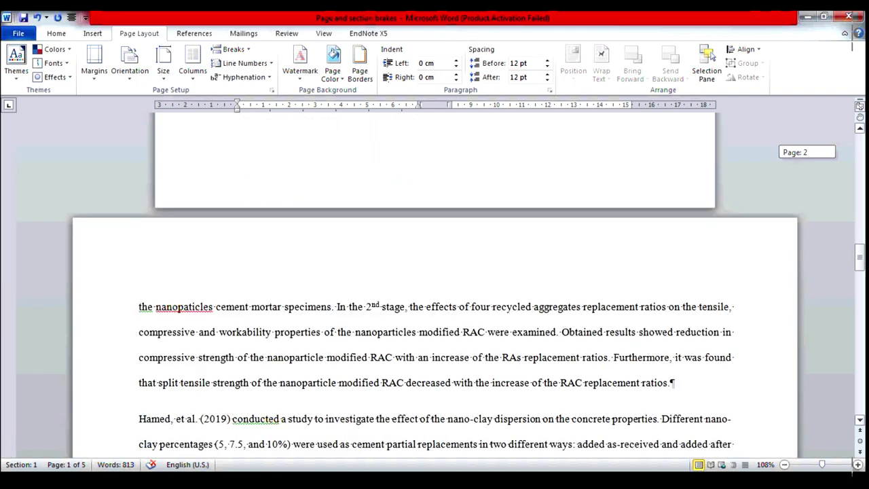
mouse_move(860, 256)
mouse_down()
mouse_move(861, 352)
mouse_move(861, 153)
mouse_up()
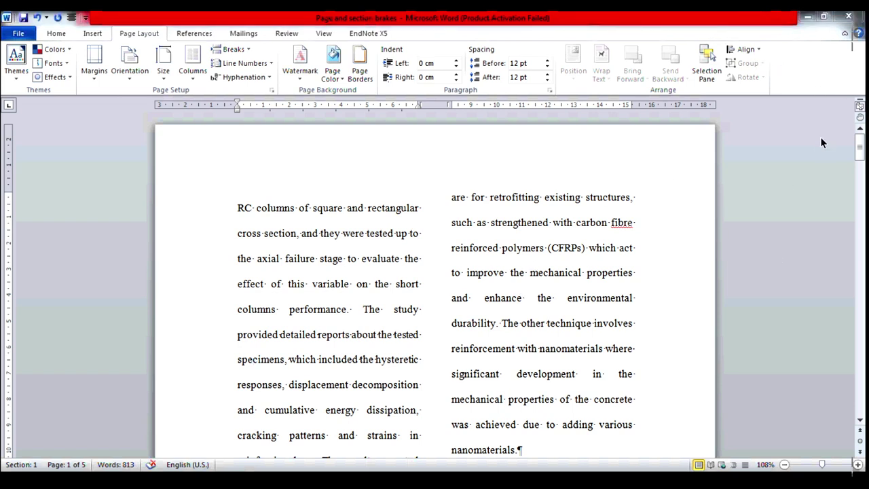
Close the document choosing Don't Save, then close the Office Activation Wizard.
click(849, 15)
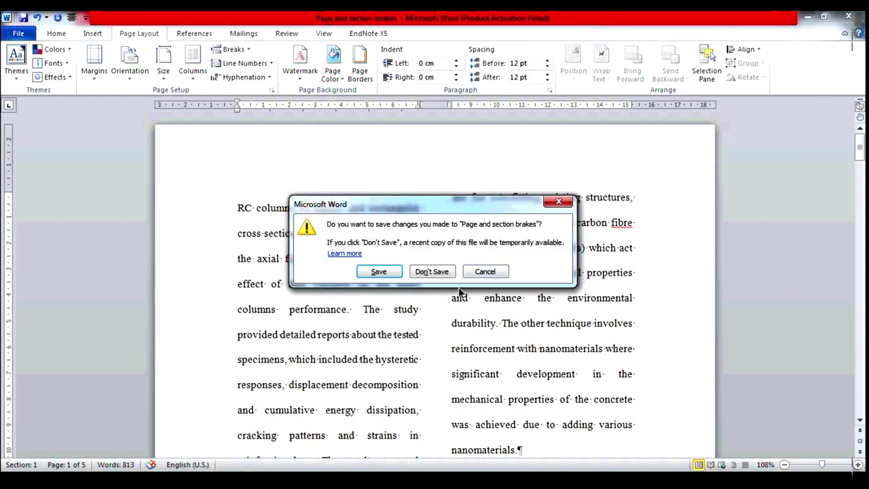
click(432, 271)
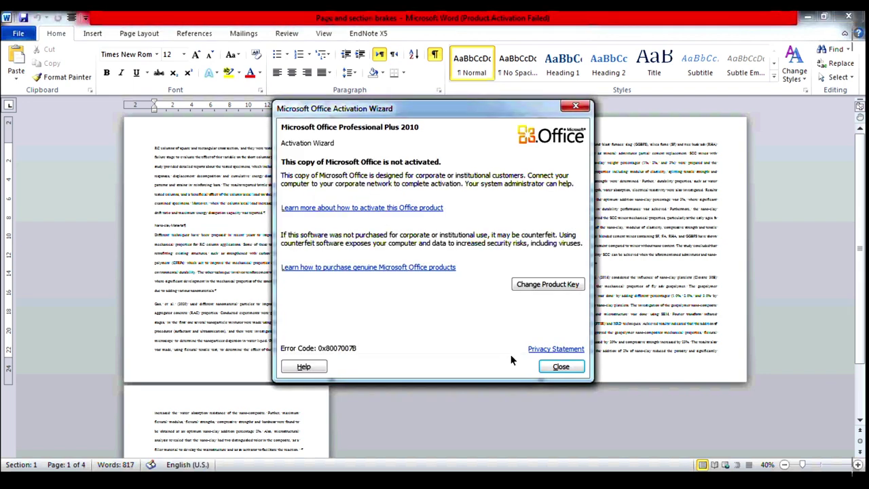
click(564, 367)
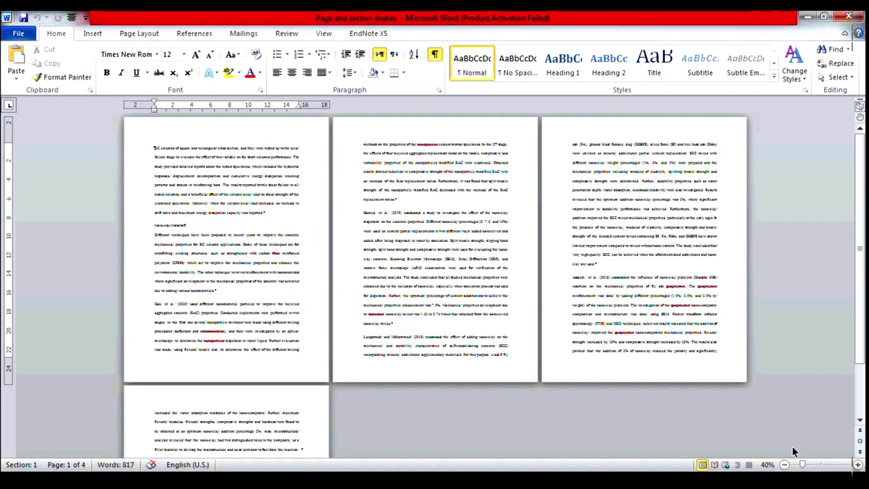
Reset the zoom to 100% and place the cursor at the top of page 2.
click(822, 467)
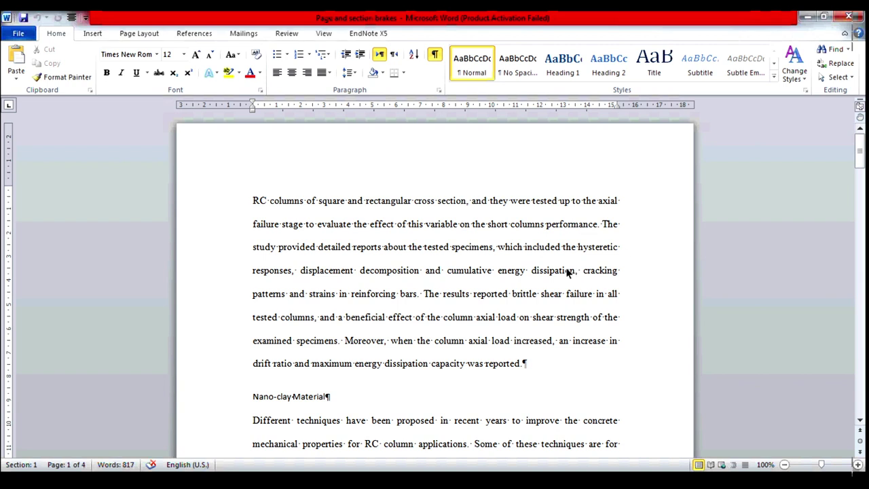
click(360, 284)
drag(861, 158, 861, 218)
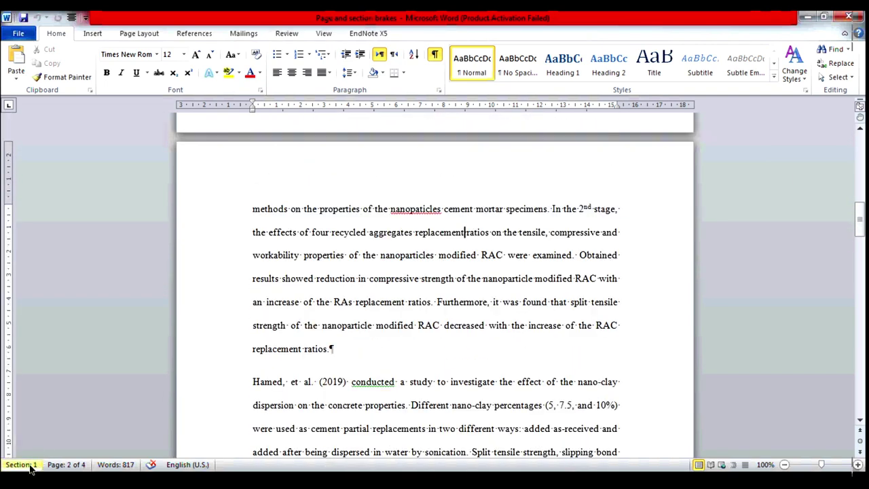
drag(860, 219, 860, 380)
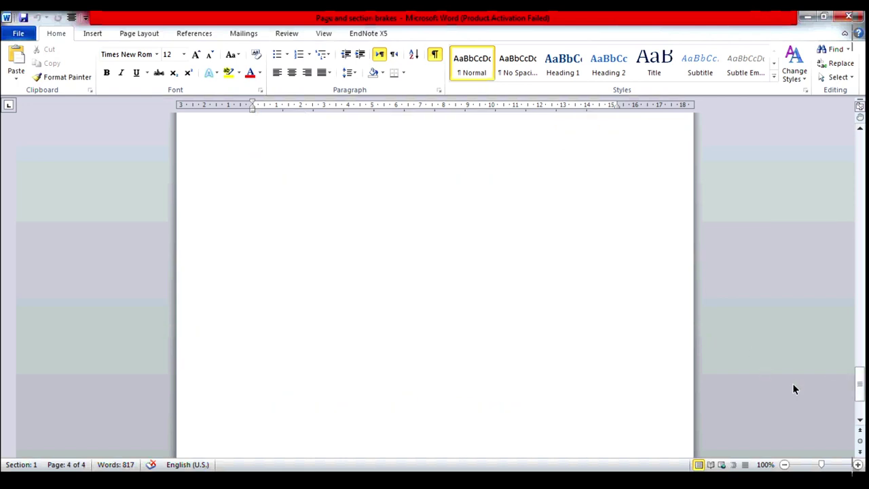
drag(861, 400, 860, 208)
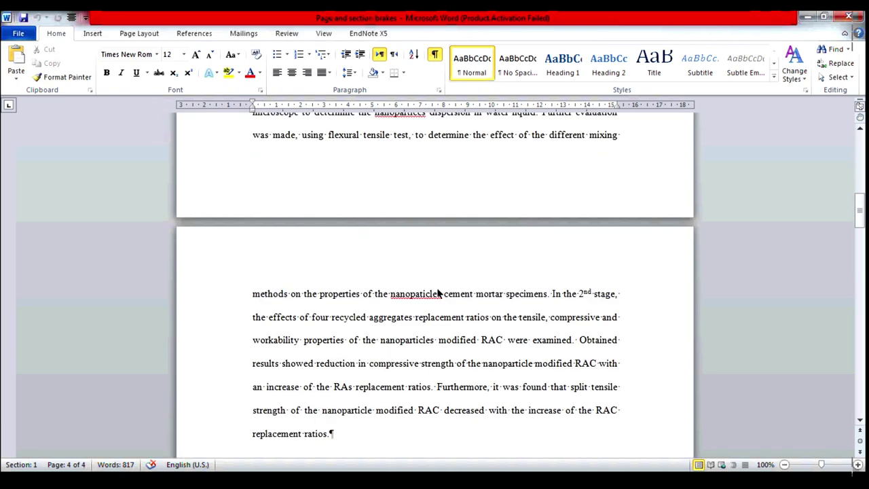
click(396, 322)
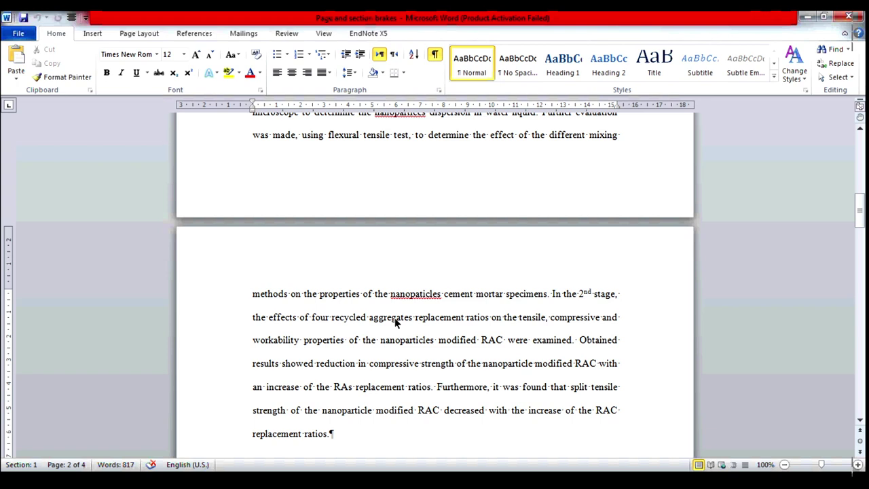
Switch all pages to Landscape orientation and scroll through the reflowed text.
click(136, 37)
click(130, 80)
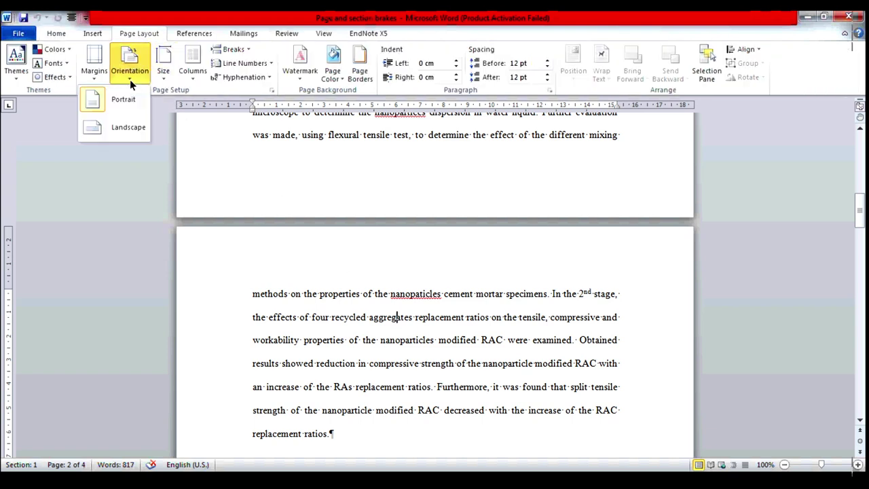
click(119, 130)
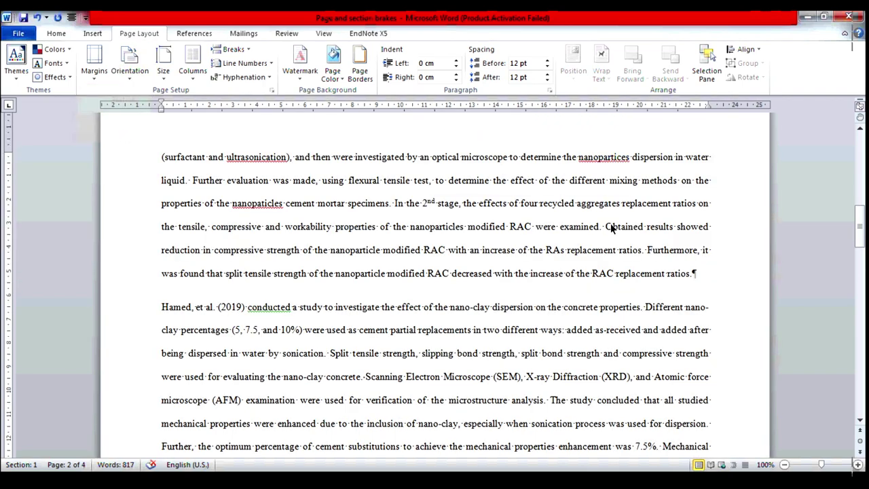
mouse_move(861, 244)
mouse_down()
mouse_move(860, 161)
mouse_move(861, 341)
mouse_move(860, 300)
mouse_up()
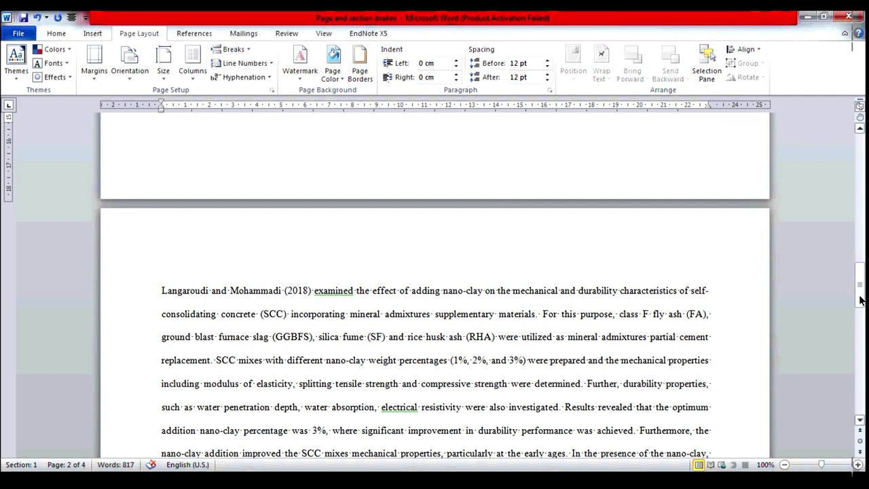
drag(860, 300, 861, 156)
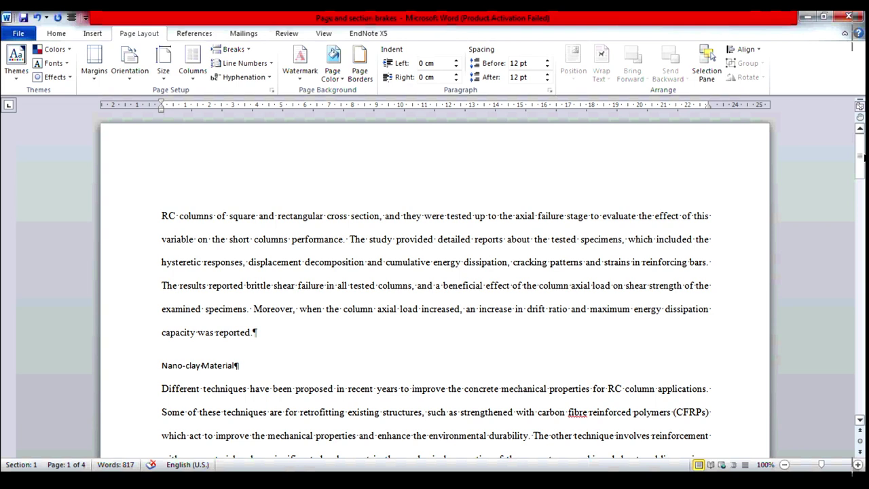
mouse_move(864, 156)
mouse_down()
mouse_move(864, 211)
mouse_move(862, 158)
mouse_up()
drag(859, 166, 862, 311)
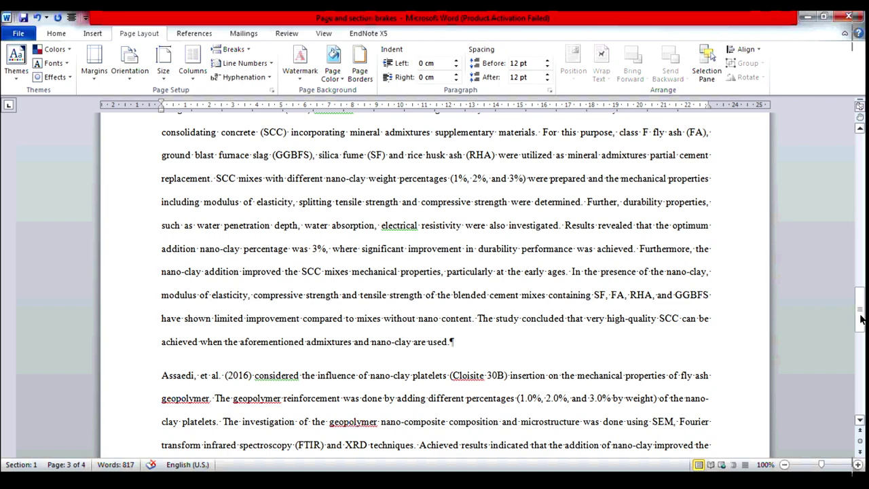
drag(861, 319, 862, 156)
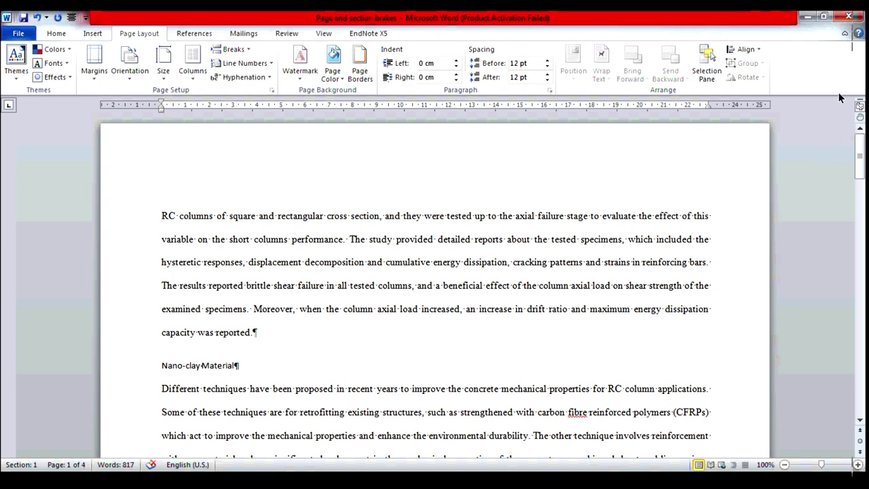
Close the Page and section brakes document, choosing Don't Save.
click(848, 21)
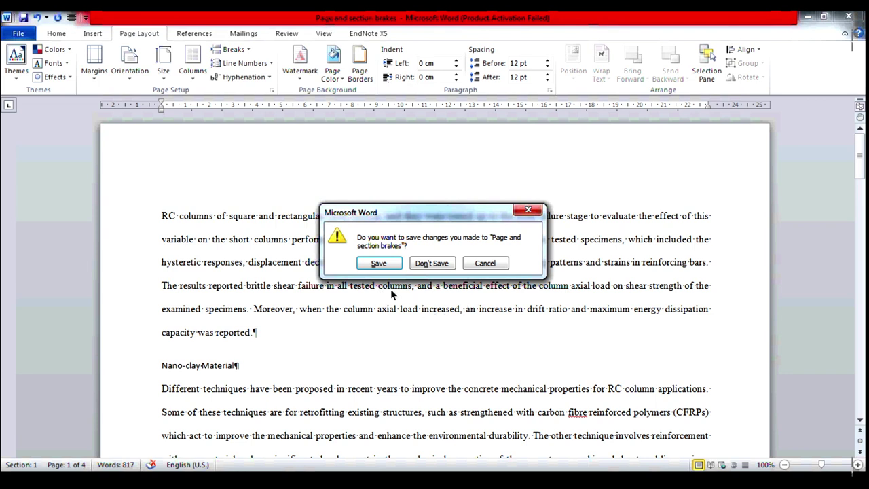
click(442, 263)
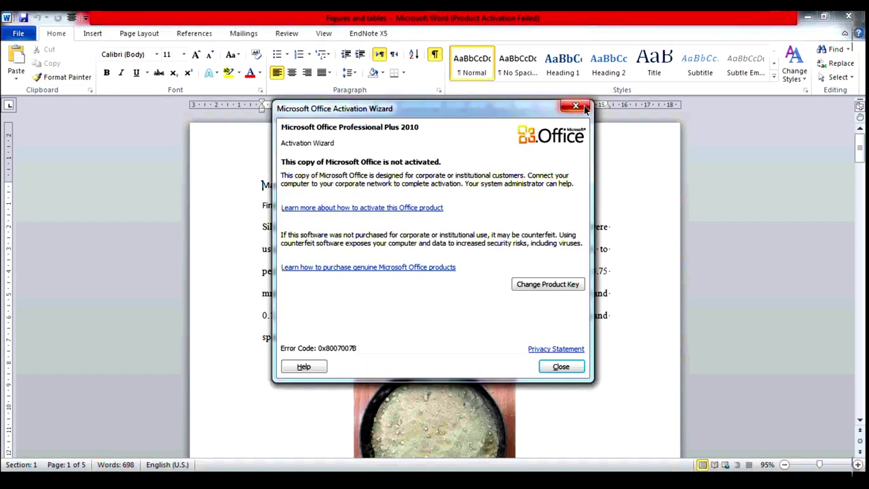
Close the Office activation notice and scroll down to the TEM photos of nano-clay caption.
click(576, 106)
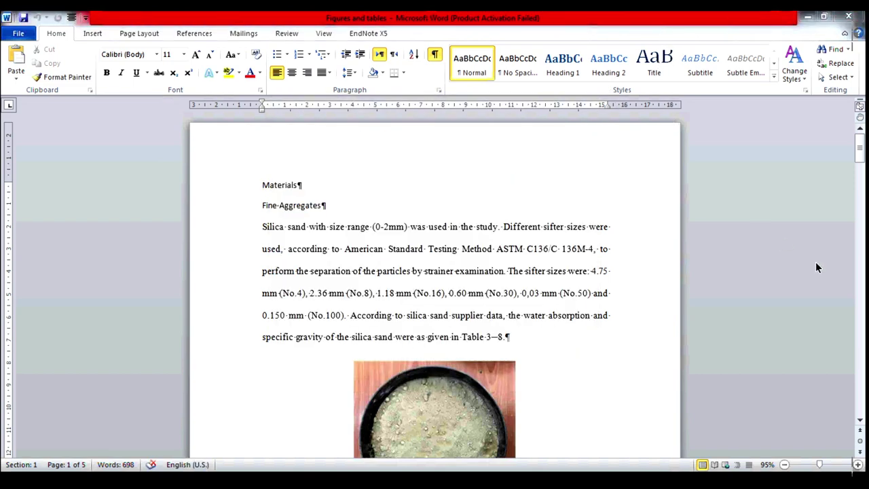
mouse_move(863, 155)
mouse_down()
mouse_move(864, 394)
mouse_move(862, 345)
mouse_up()
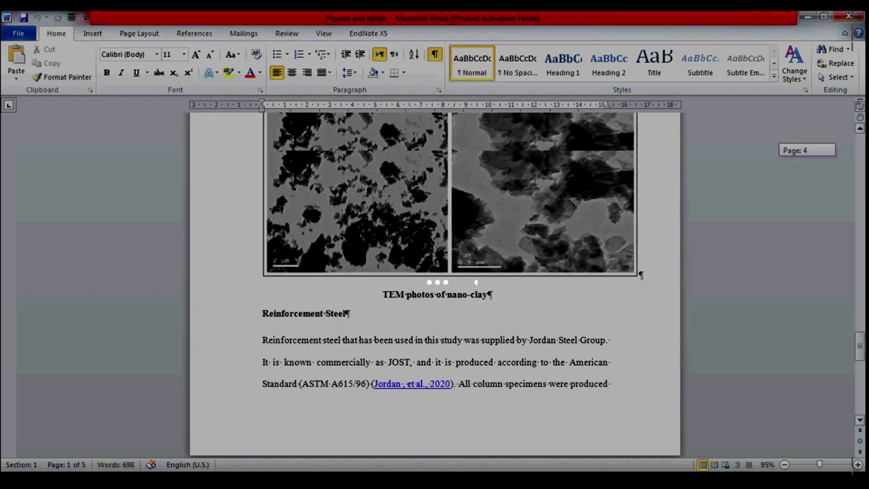
scroll(435, 286, up, 3)
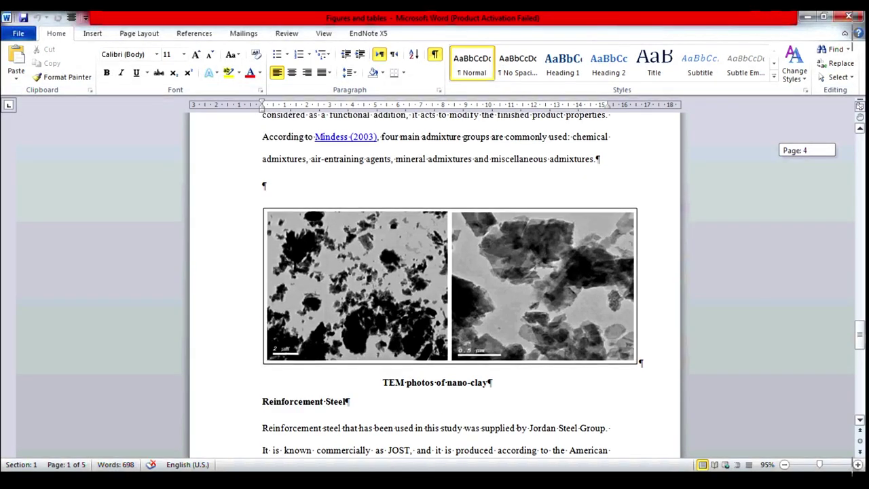
scroll(434, 285, up, 1)
scroll(435, 285, up, 3)
scroll(435, 286, up, 1)
scroll(434, 285, up, 4)
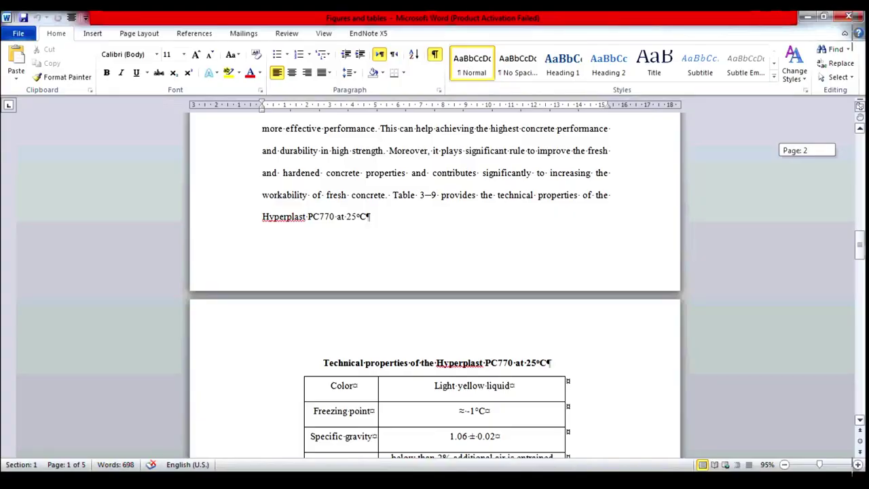
scroll(861, 233, up, 3)
drag(861, 232, 862, 153)
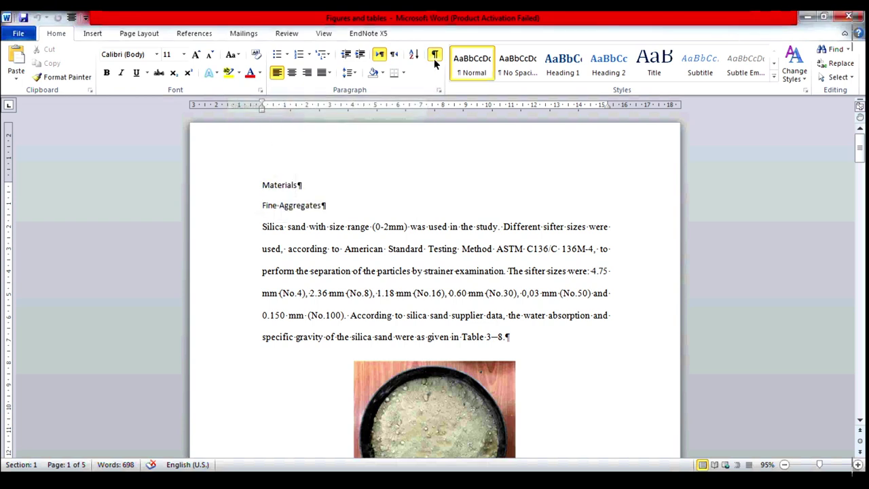
Hide the formatting marks and open the Styles pane listing Normal, Heading 1 and Heading 2.
click(435, 57)
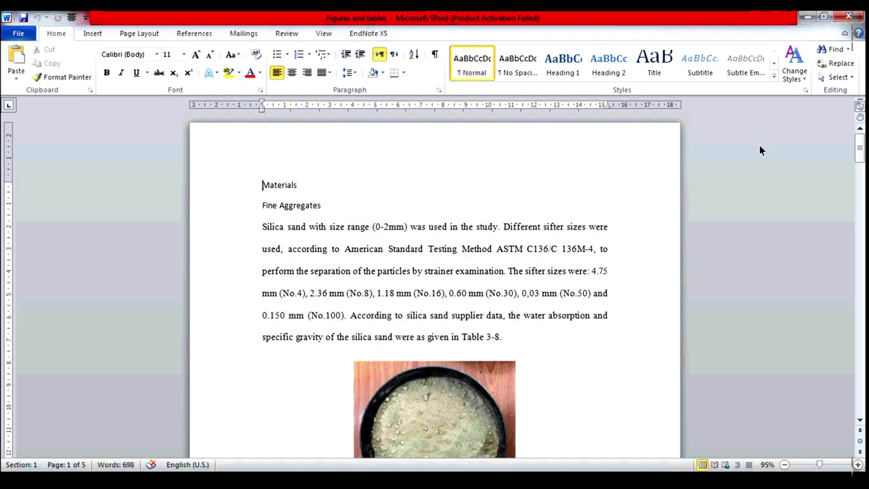
click(805, 91)
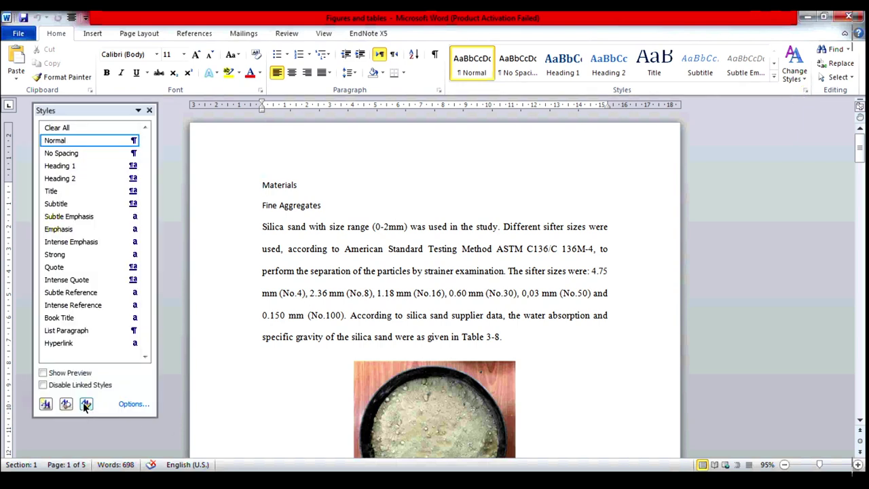
In Manage Styles, set Heading 2 and Heading 3 to Show as recommended, then close the Styles pane.
click(86, 405)
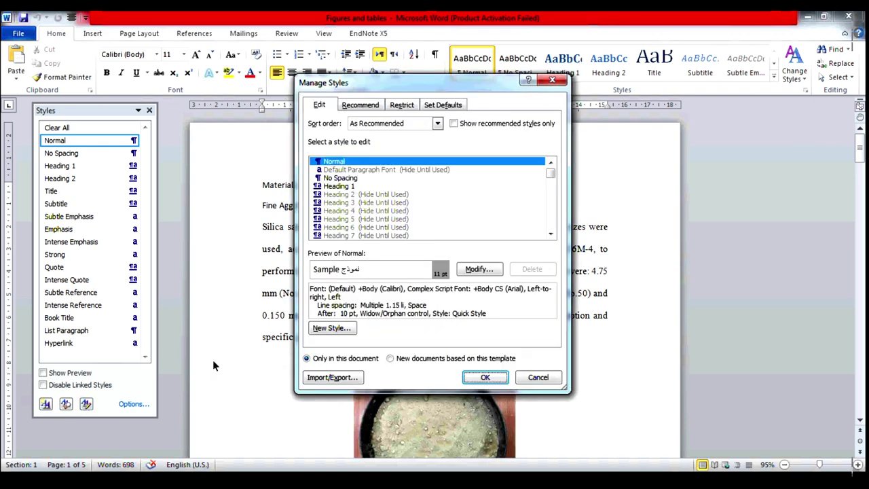
click(360, 107)
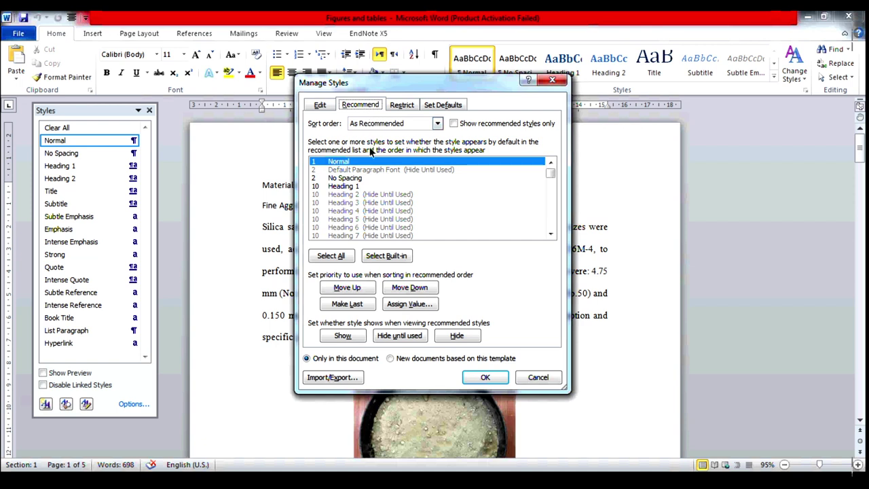
click(353, 194)
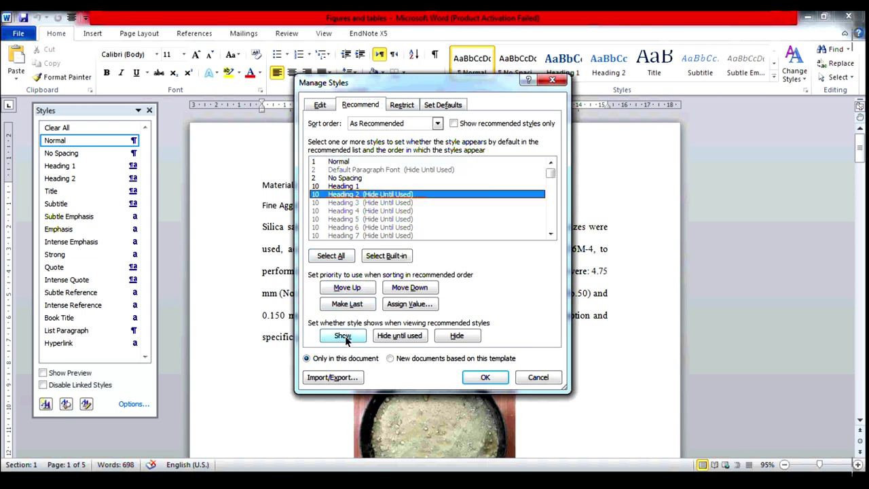
click(347, 337)
click(348, 204)
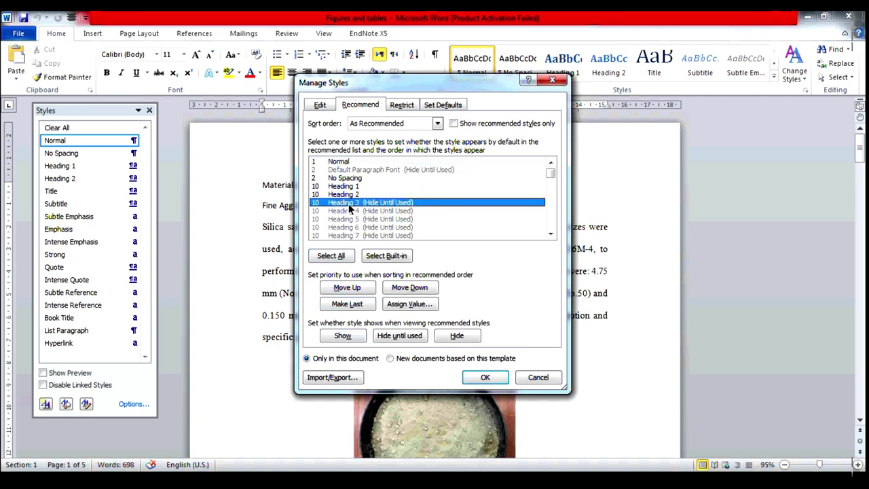
click(344, 336)
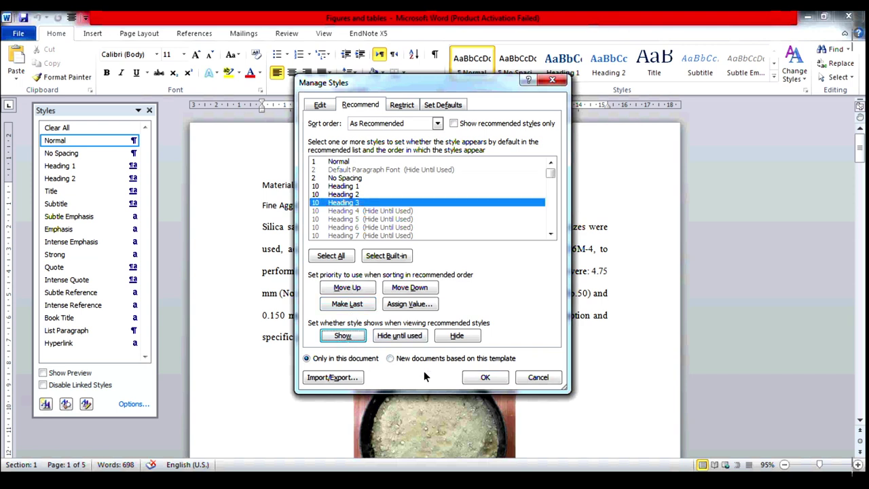
click(551, 233)
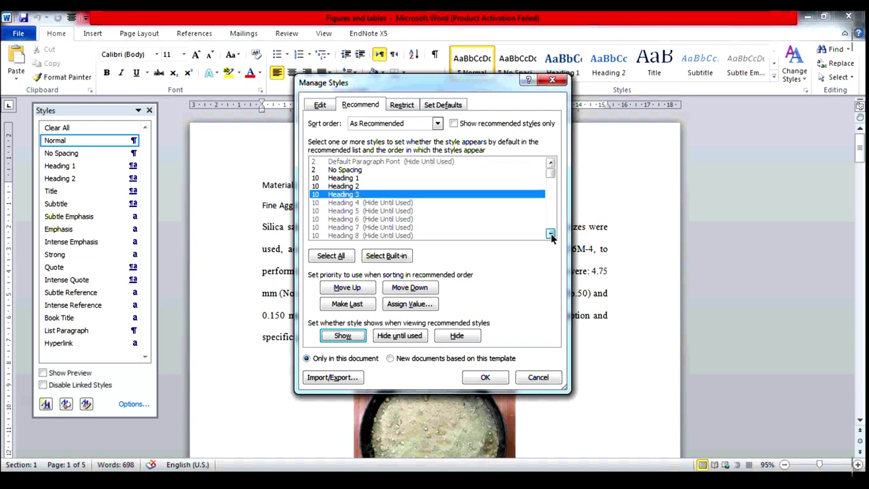
click(551, 233)
click(550, 233)
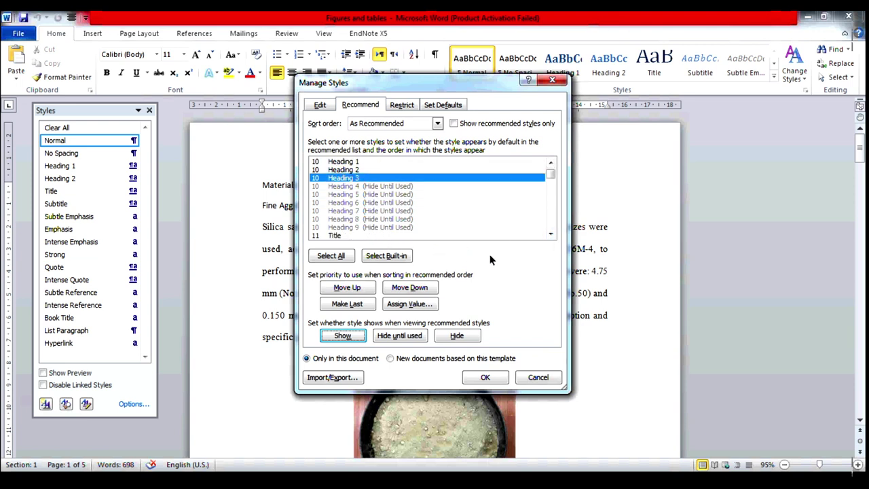
click(486, 377)
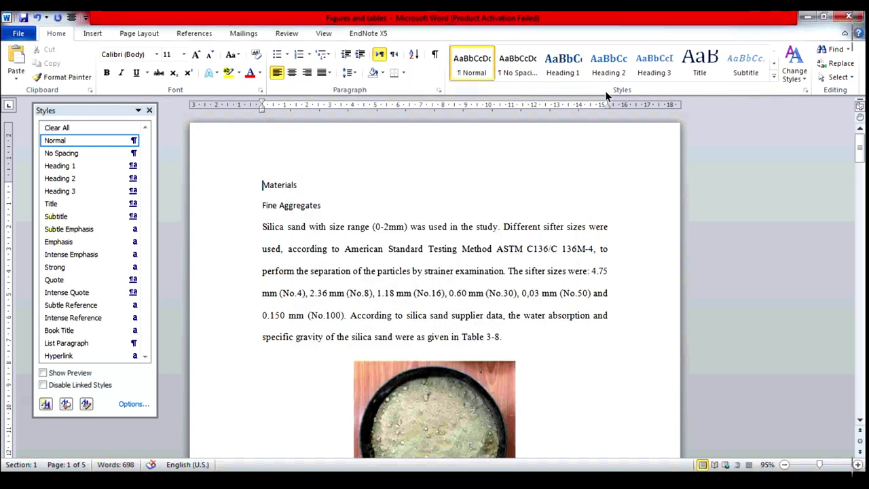
click(150, 110)
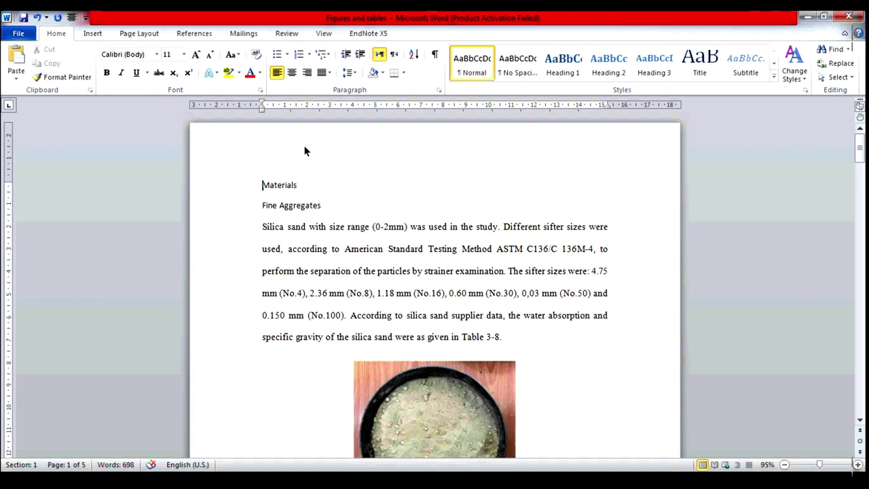
Start defining a new multilevel list with the extra heading-link options shown.
click(324, 55)
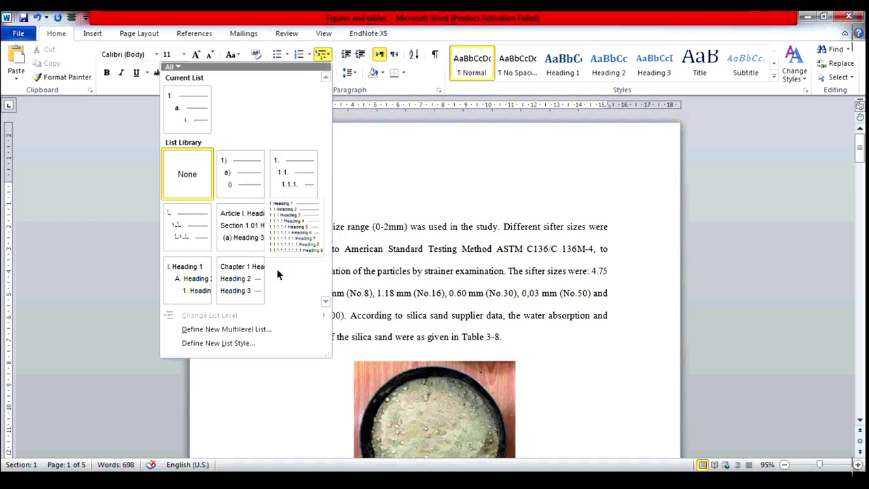
click(254, 328)
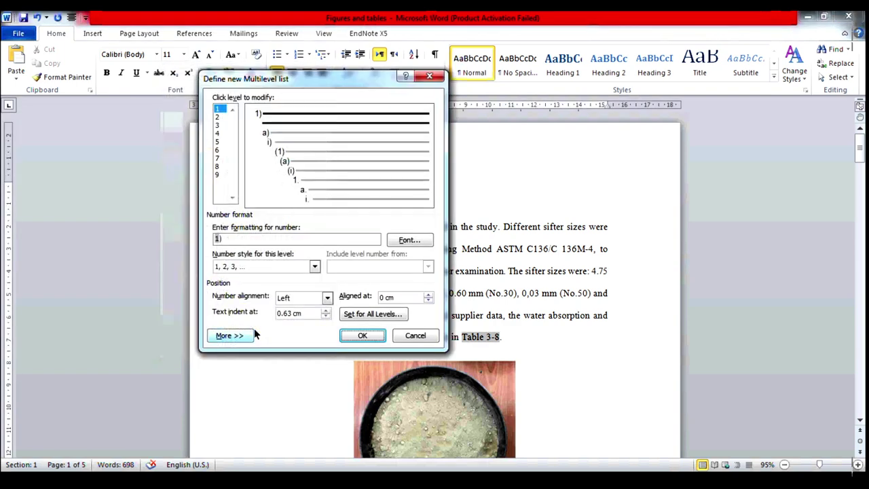
click(239, 336)
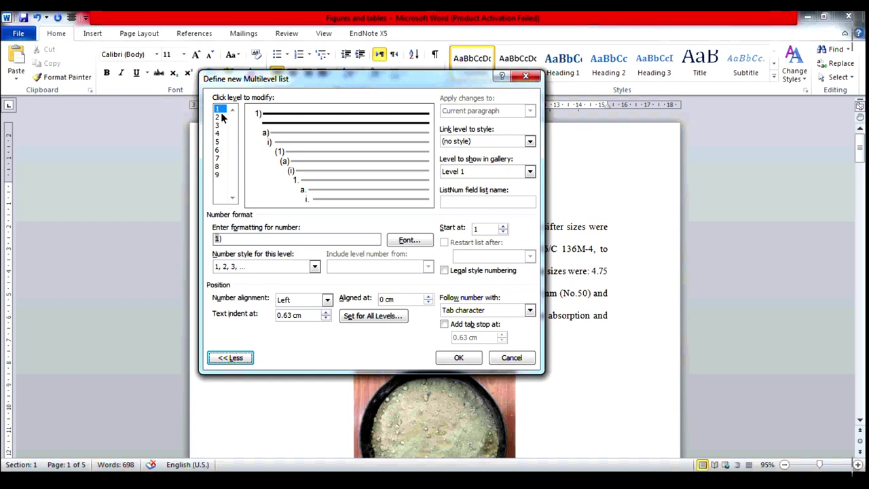
Change level 1's number format from '1)' to 'Chapter 1' using 1, 2, 3 numbering.
click(223, 111)
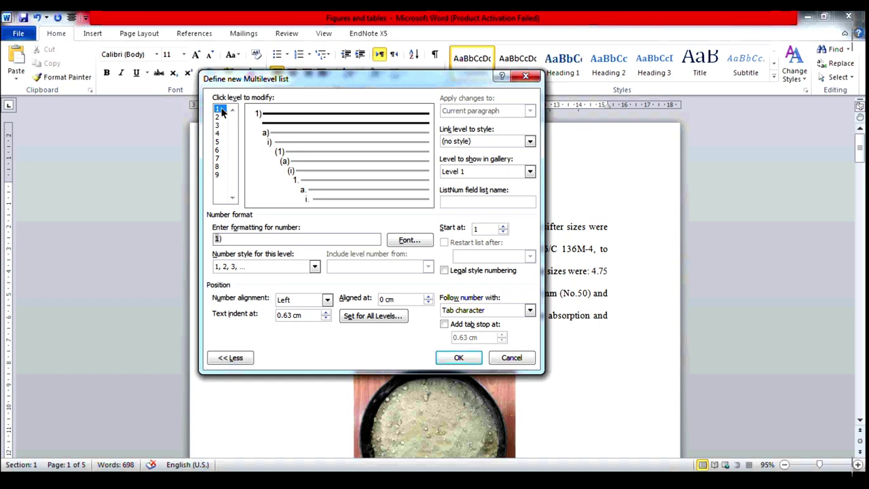
click(230, 241)
key(BackSpace)
key(BackSpace)
text(Ch)
text(apte)
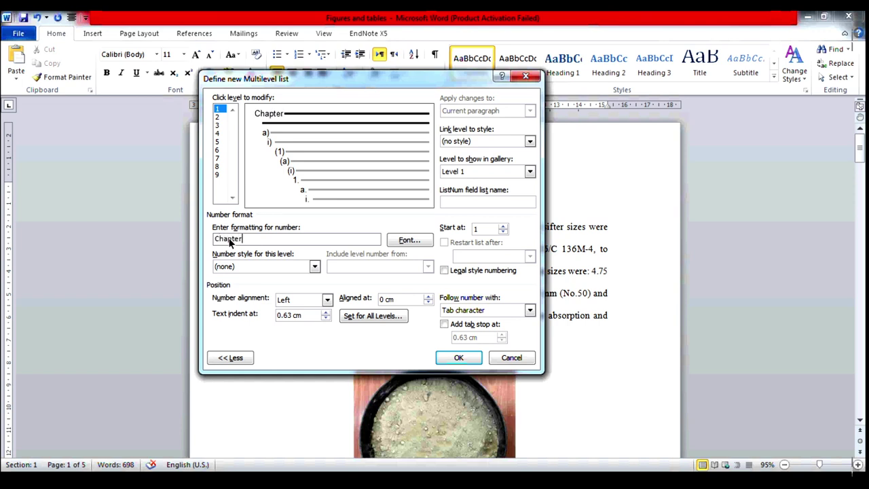
click(315, 266)
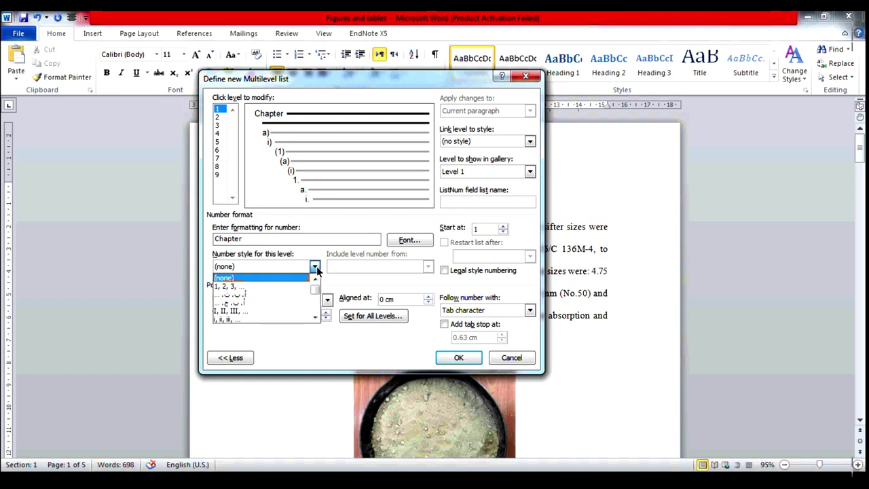
click(264, 286)
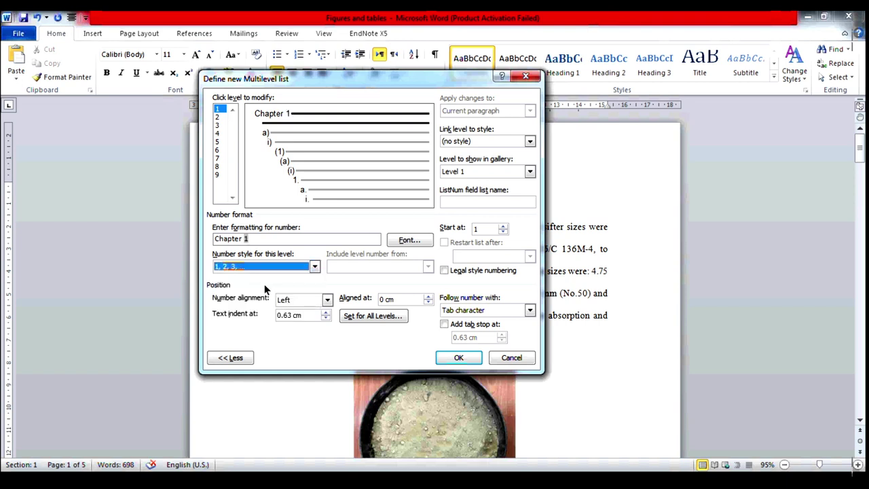
Set the number and text positions of all list levels to 0 cm.
click(377, 319)
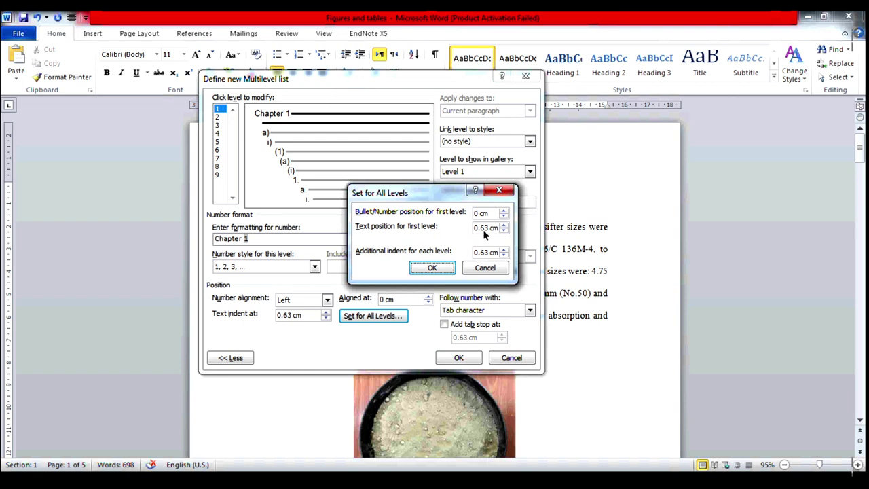
click(486, 227)
key(BackSpace)
key(BackSpace)
key(BackSpace)
click(433, 268)
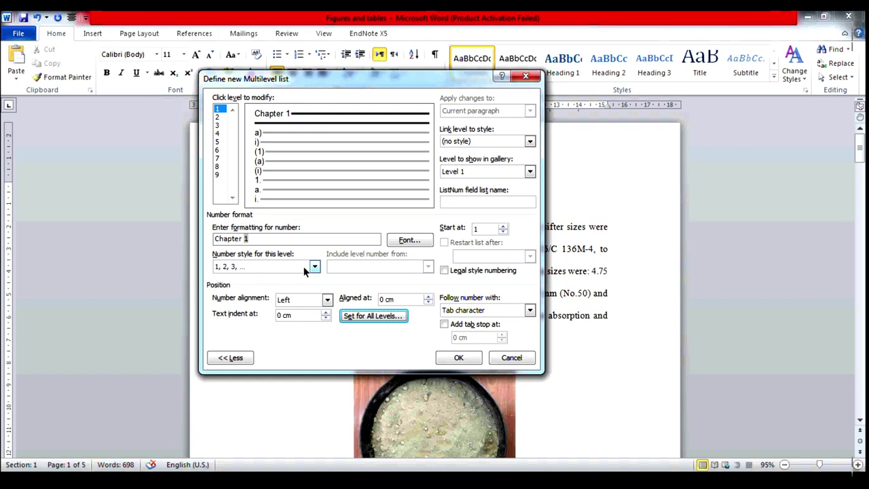
Follow the level 1 chapter number with a space instead of a tab.
click(530, 311)
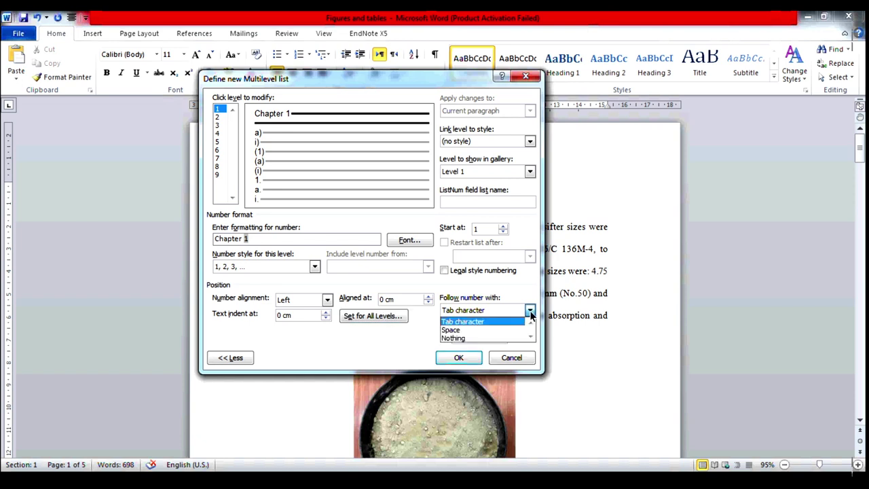
click(475, 328)
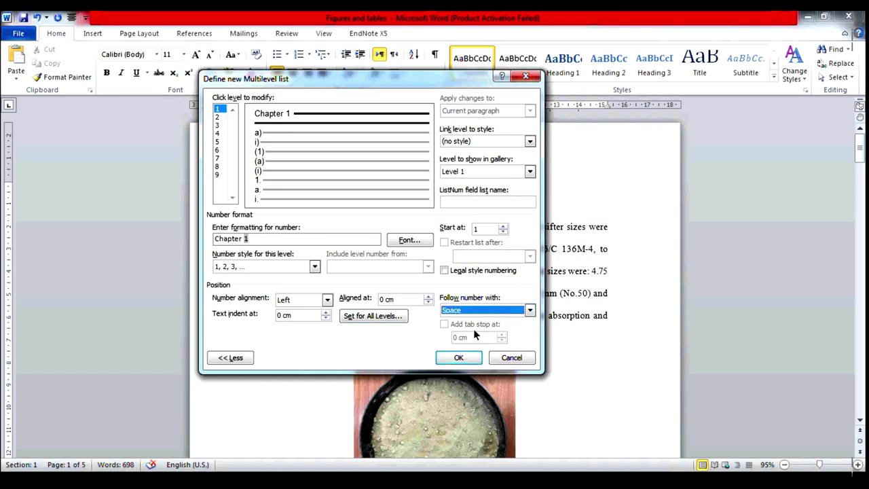
click(409, 241)
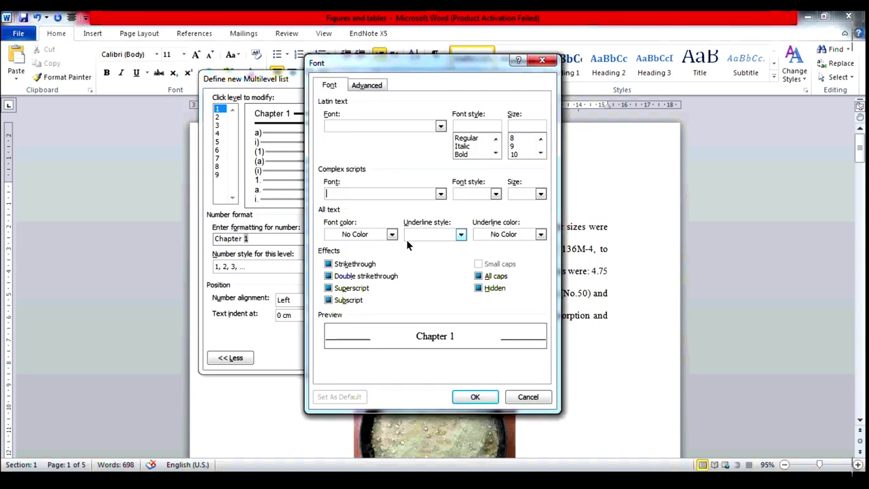
Format the Chapter 1 number as black Times New Roman, size 14.
click(441, 126)
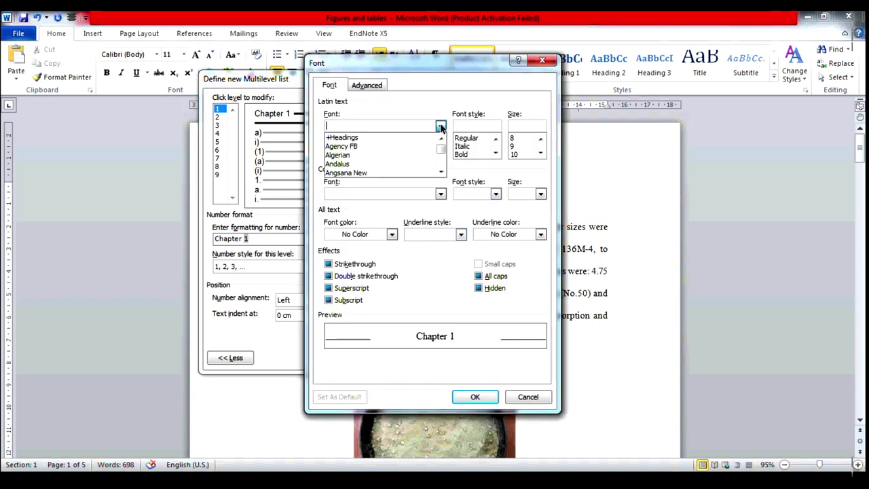
text(tim)
click(386, 138)
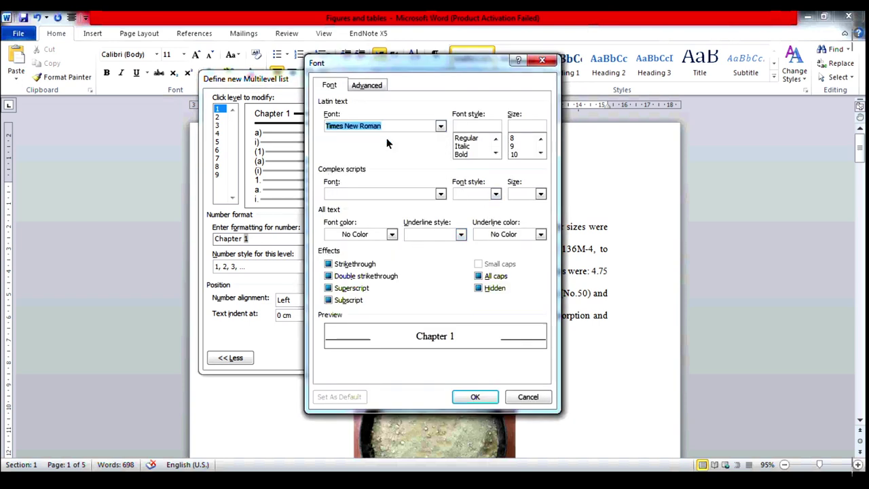
click(495, 154)
click(540, 153)
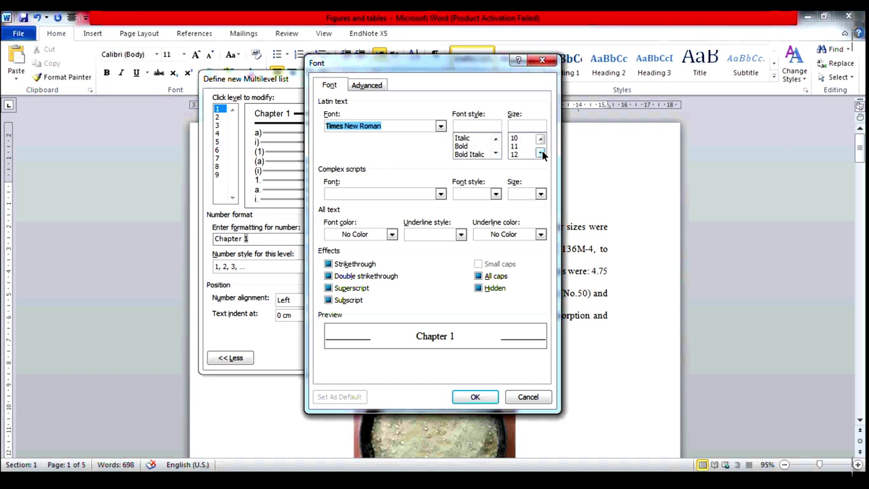
click(528, 154)
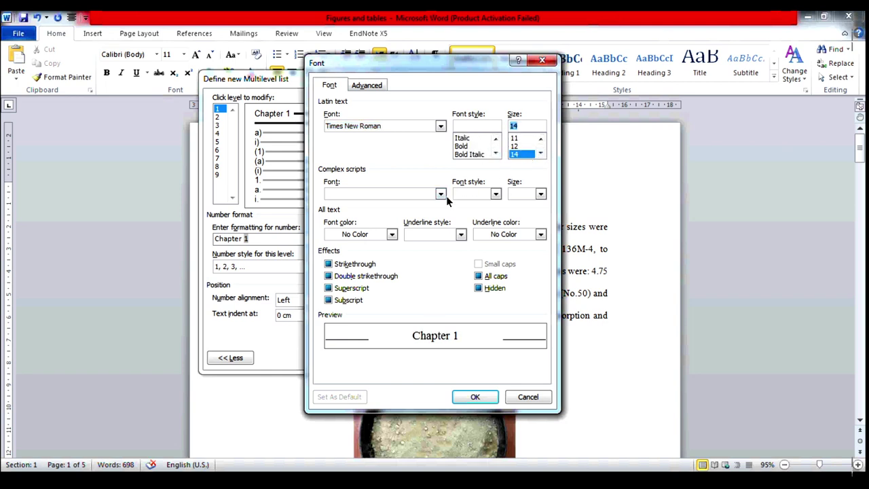
click(392, 234)
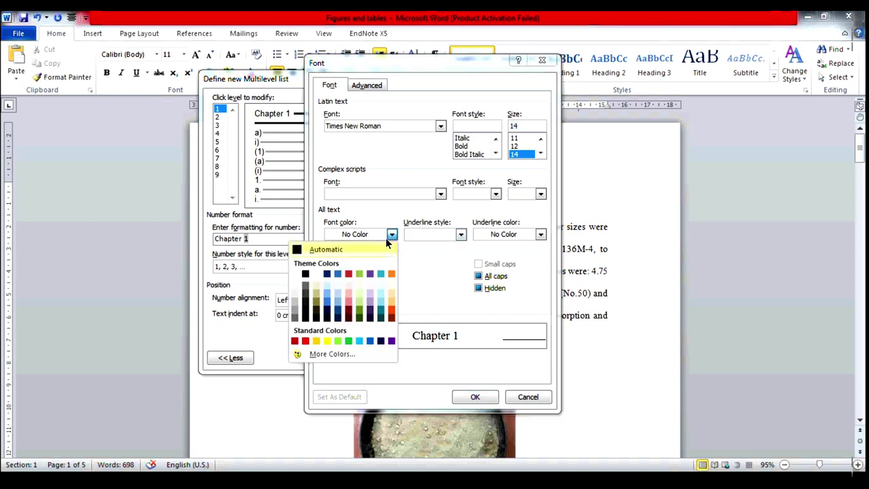
click(306, 275)
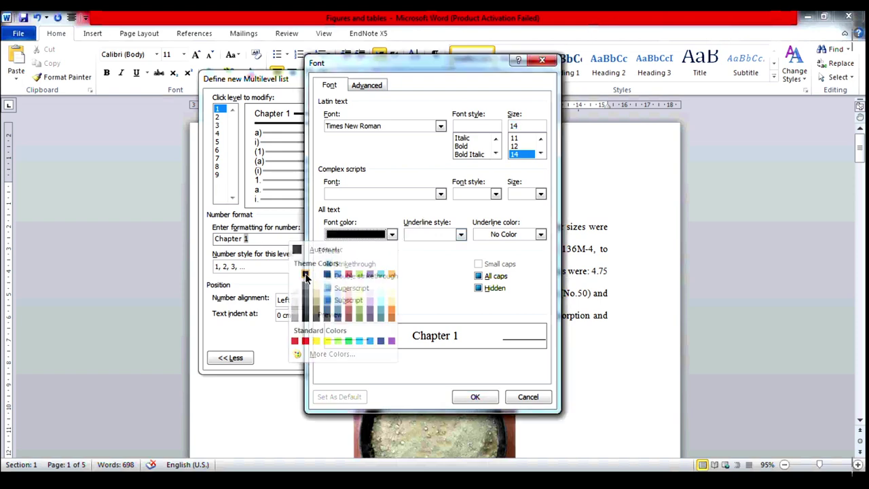
click(458, 399)
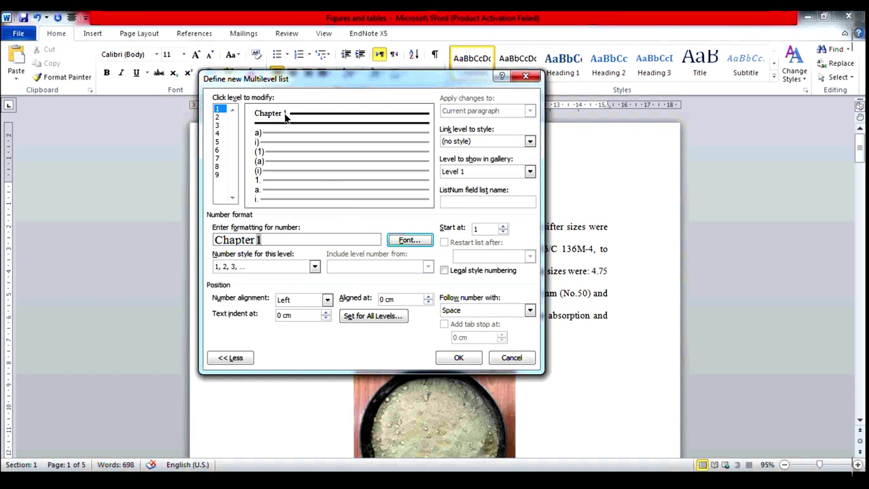
Link list level 1 to the Heading 1 style.
click(532, 141)
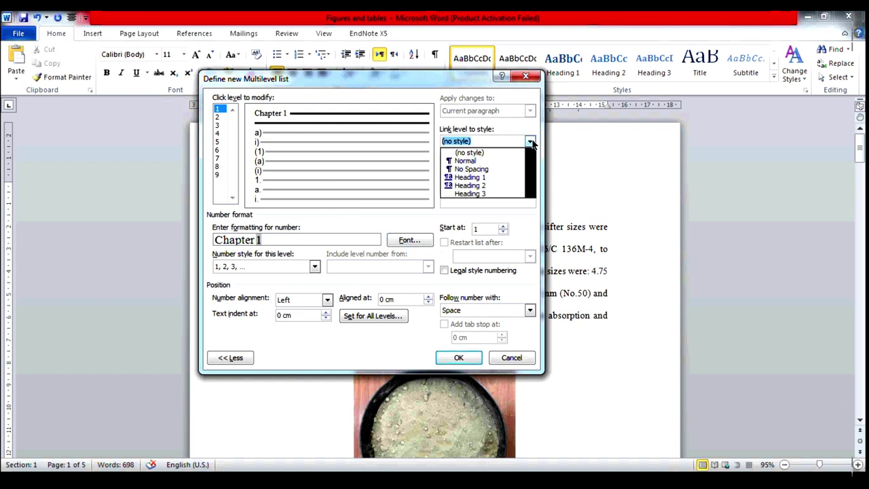
click(485, 176)
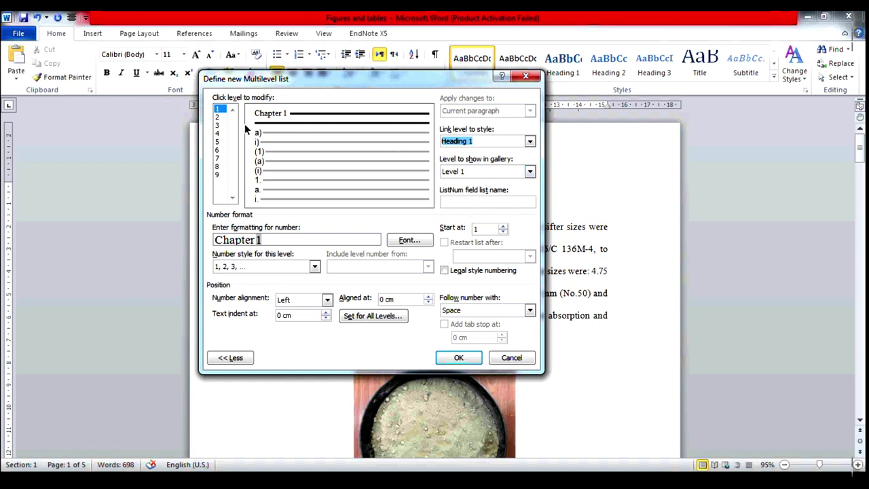
click(219, 116)
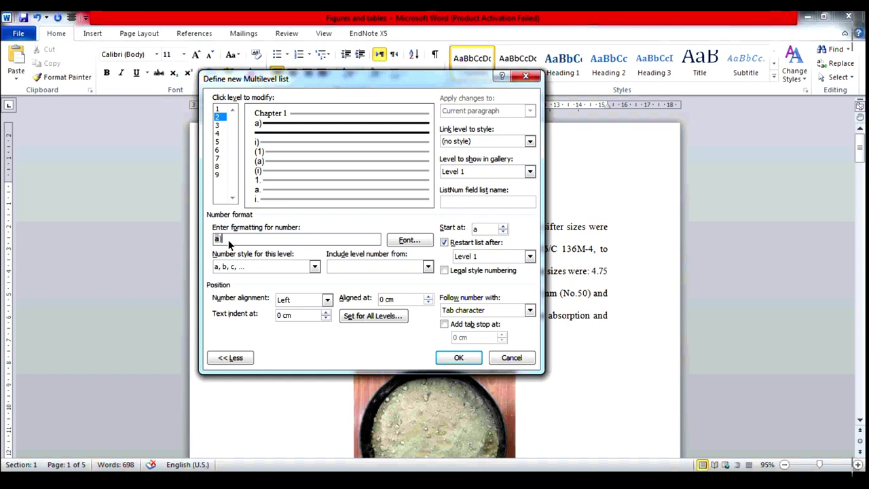
Replace level 2's 'a)' with the Level 1 number, a period and 1, 2, 3 numbering, followed by a space.
key(BackSpace)
key(BackSpace)
click(427, 268)
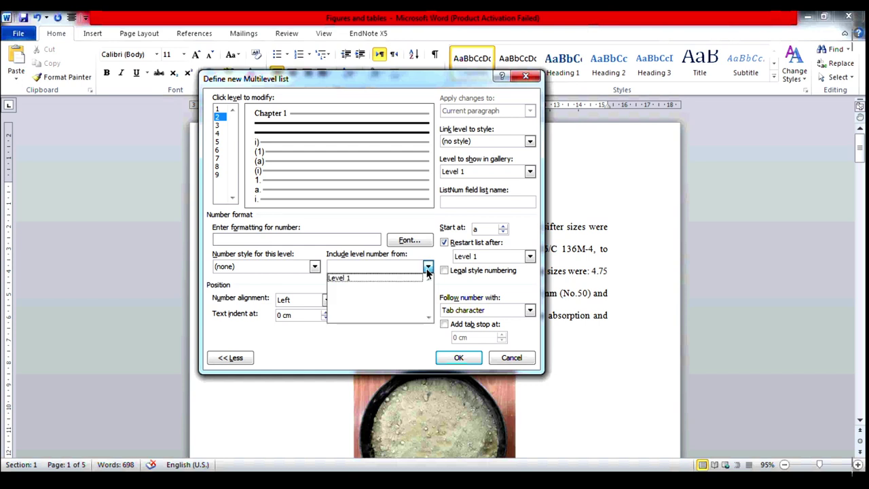
click(360, 279)
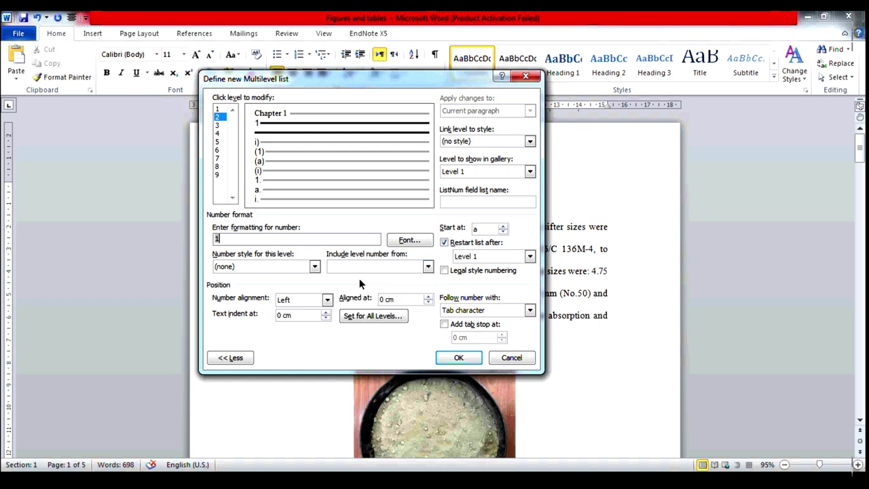
text(.)
click(315, 266)
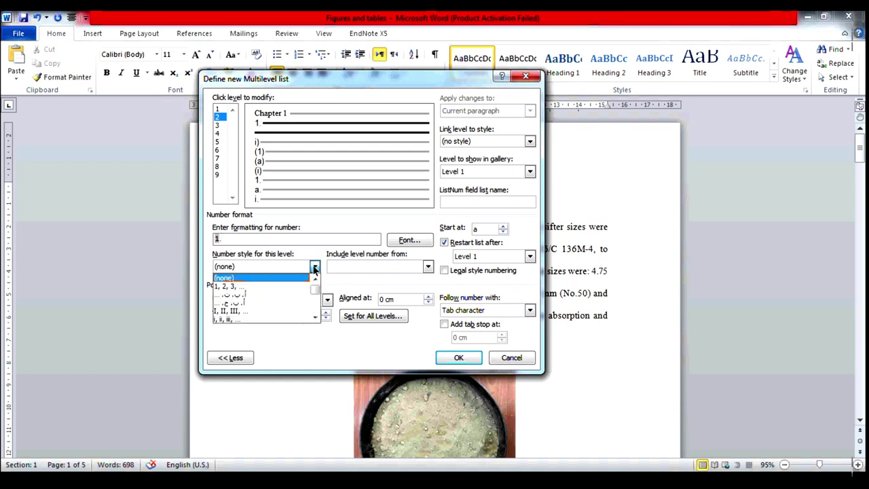
click(264, 287)
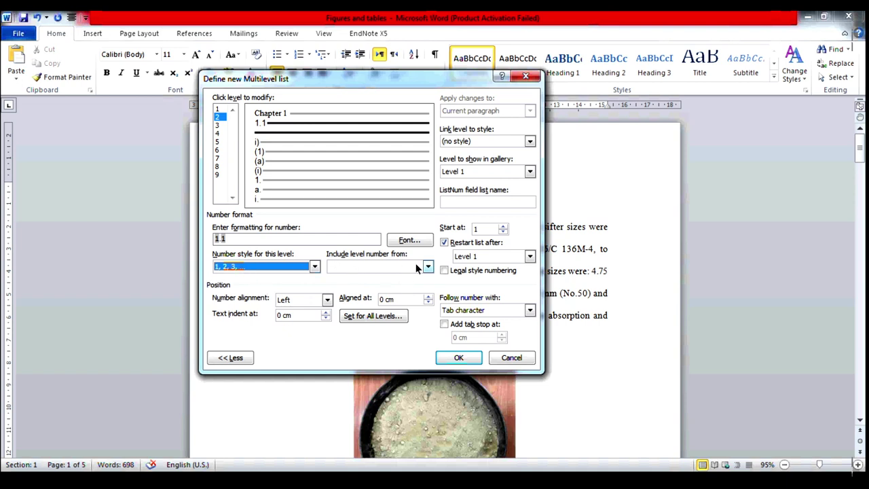
click(531, 311)
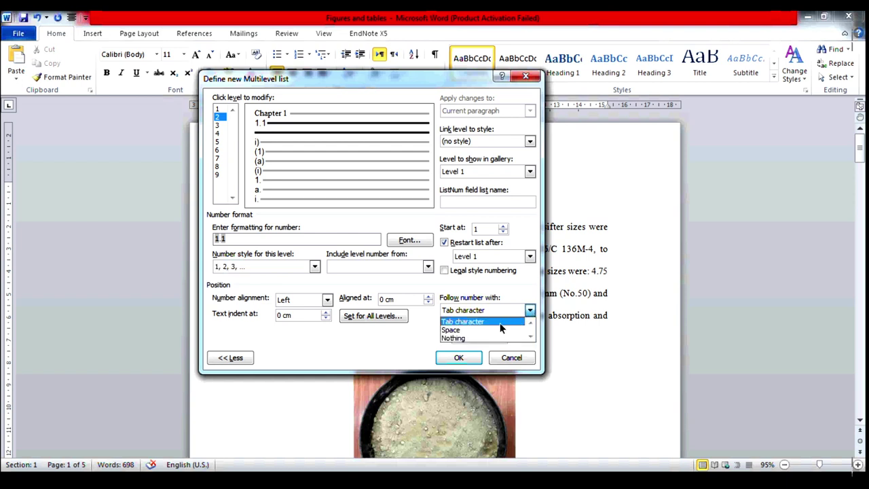
click(479, 331)
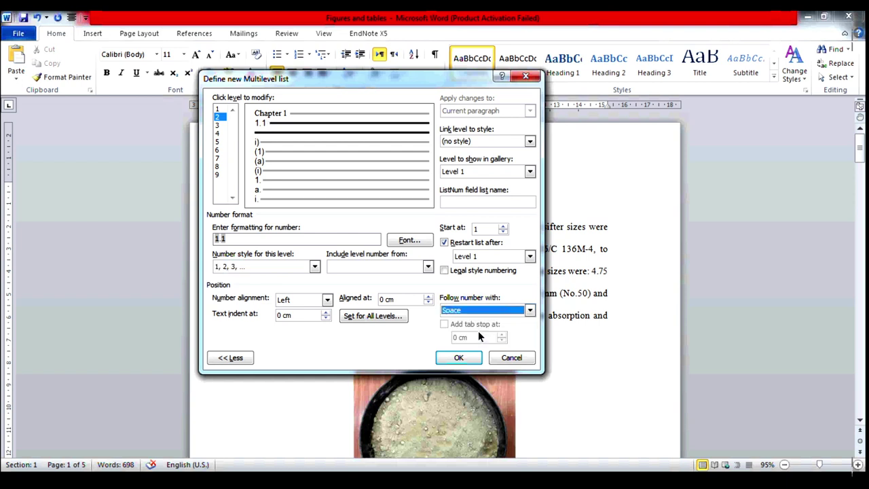
Format the level 2 numbers as Times New Roman Regular 12 pt in black.
click(410, 241)
click(441, 127)
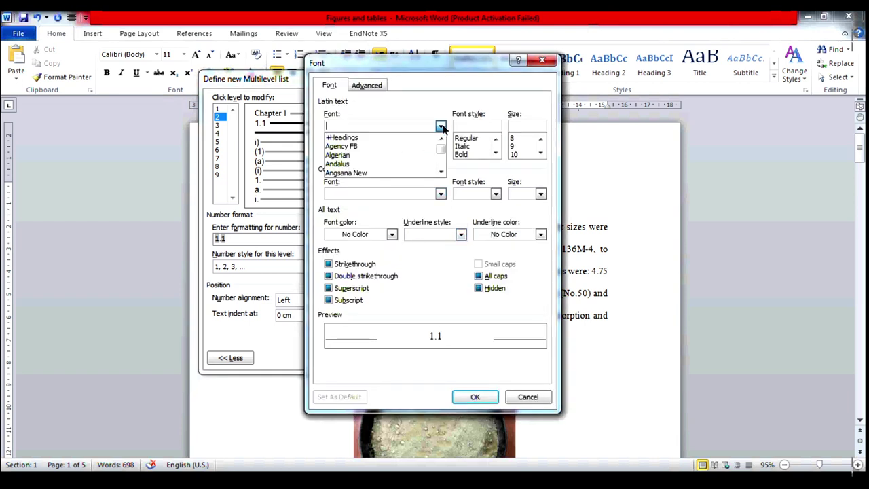
text(tim)
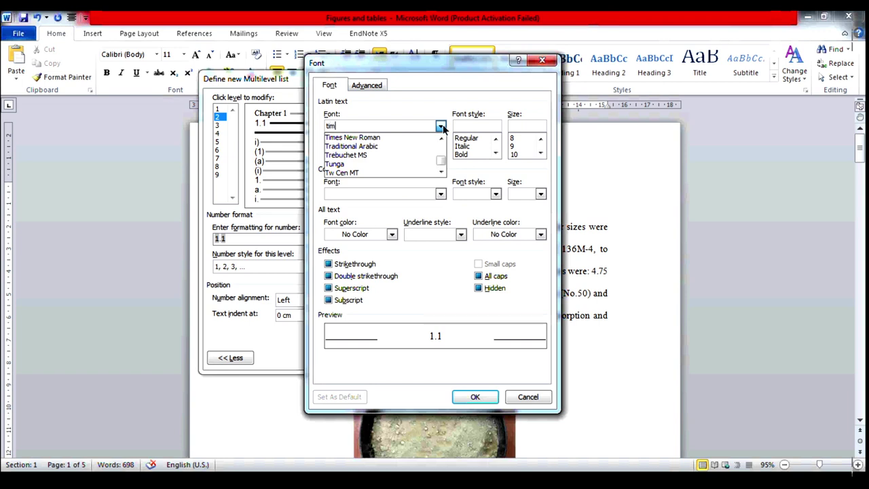
click(400, 138)
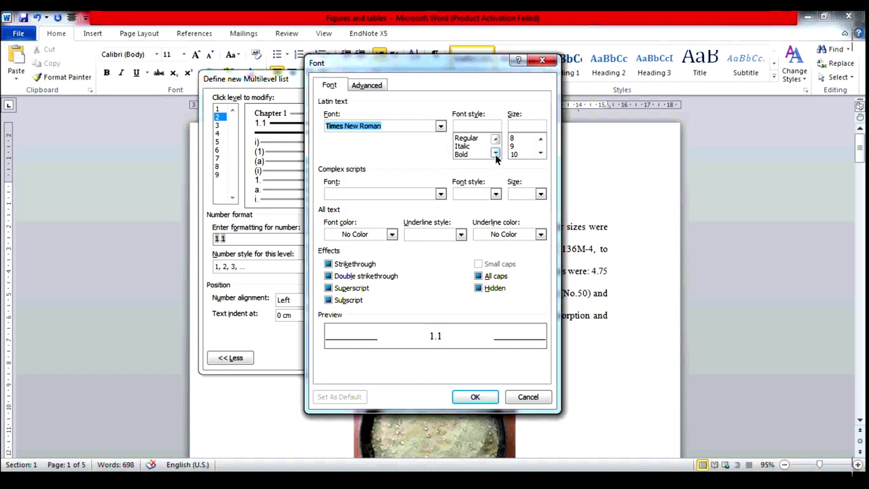
click(469, 139)
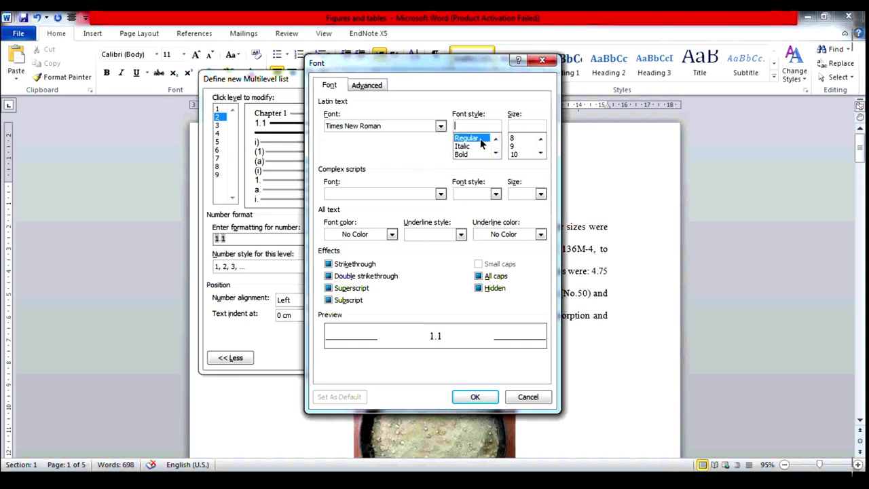
click(540, 153)
click(541, 153)
click(525, 155)
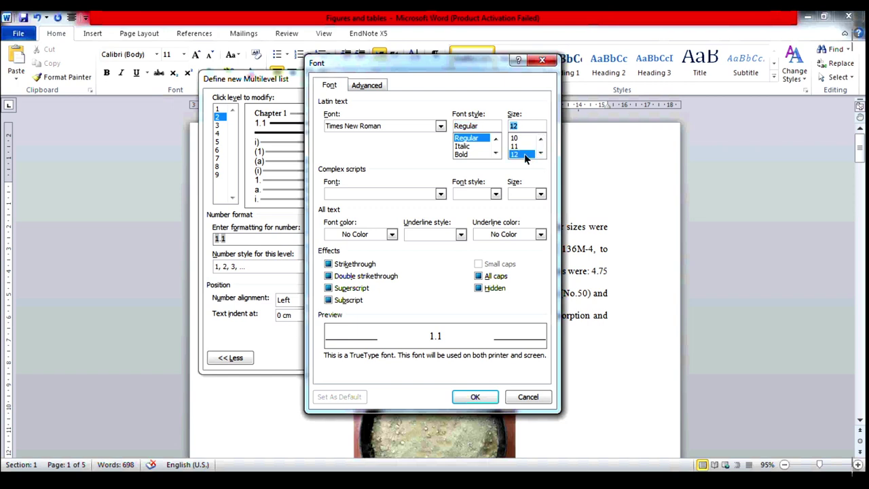
click(393, 235)
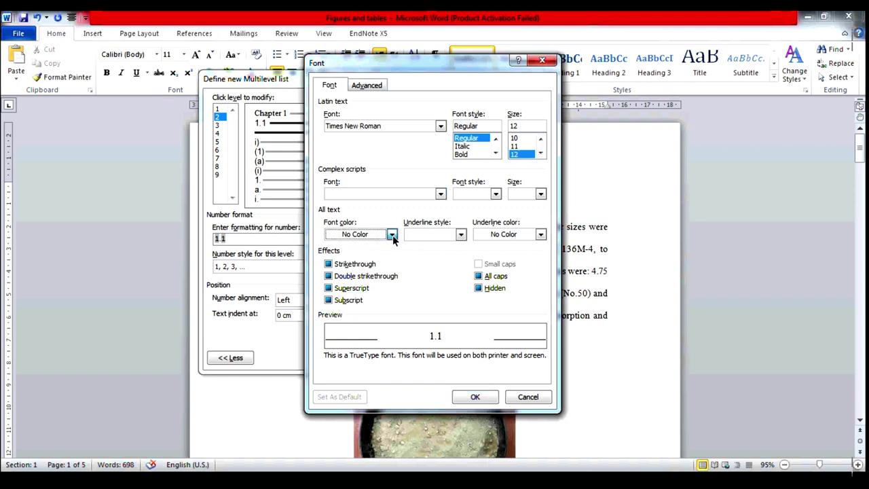
click(310, 274)
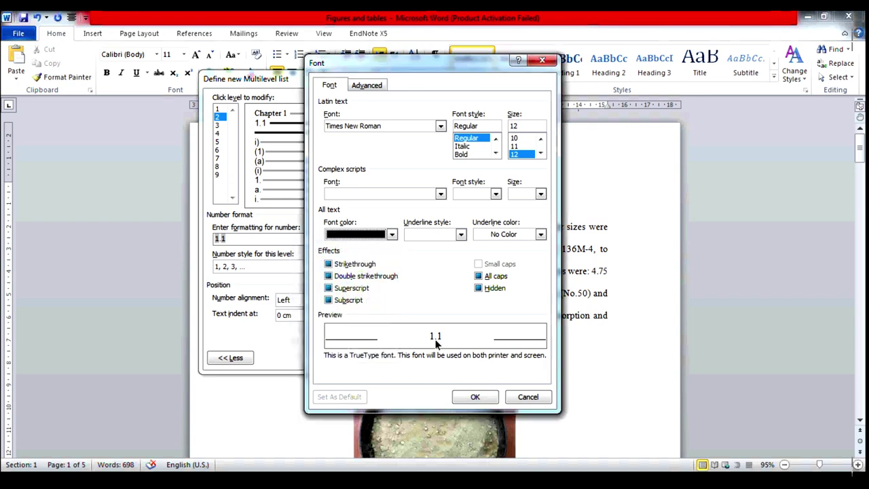
click(473, 396)
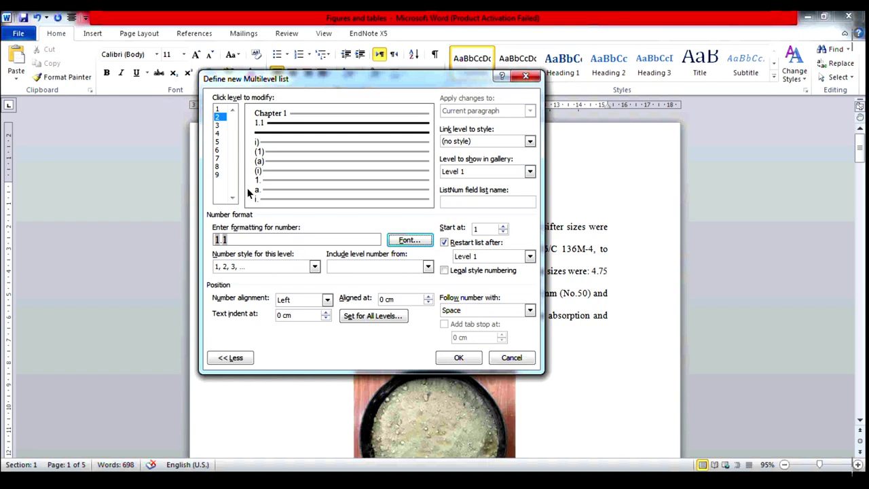
Link list level 2 to the Heading 2 style.
click(529, 141)
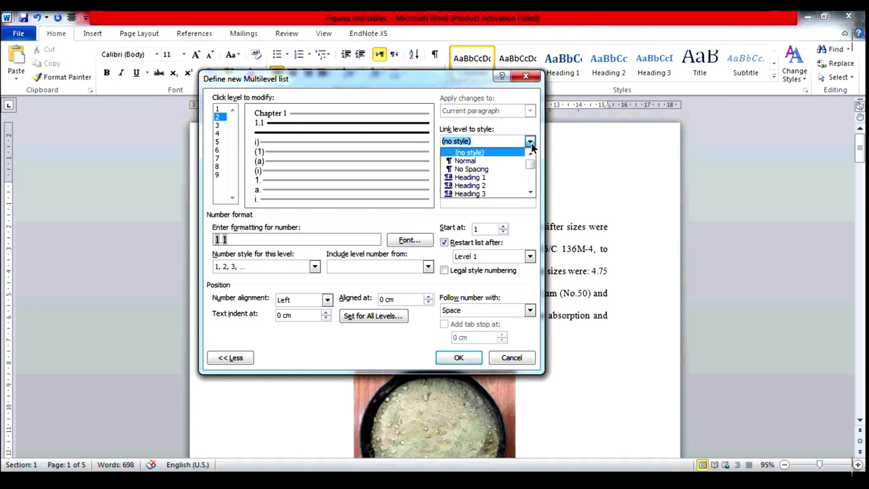
click(485, 185)
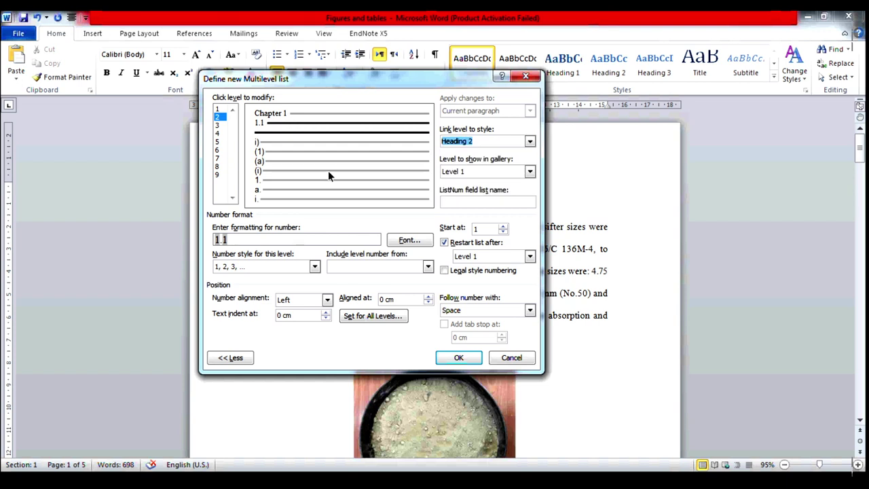
click(219, 126)
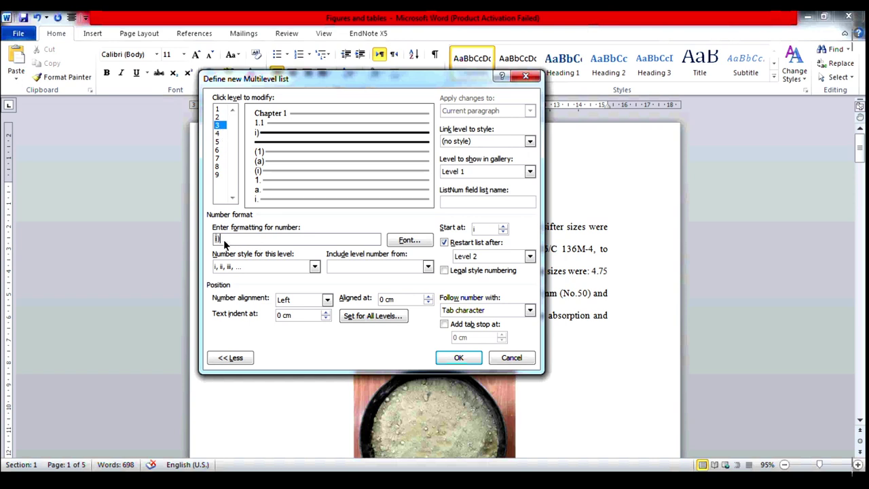
Replace level 3's 'i)' with the Level 1 and Level 2 numbers, each followed by a period.
key(BackSpace)
key(BackSpace)
click(428, 269)
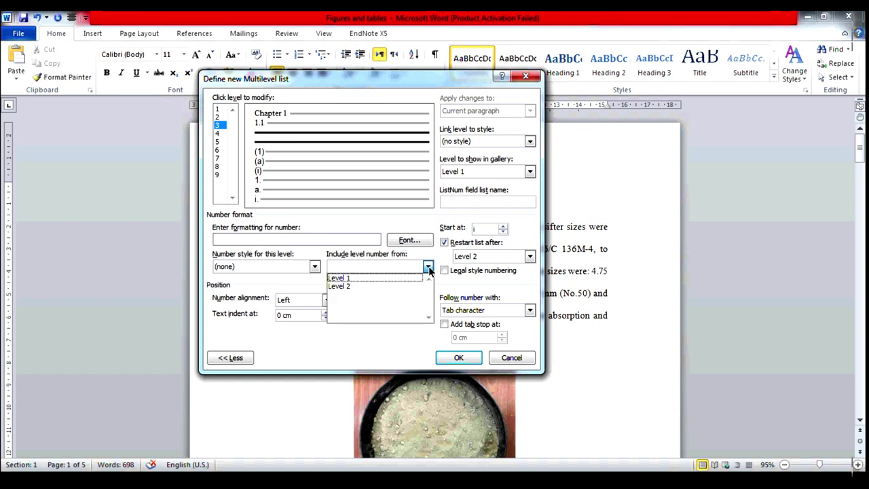
click(381, 277)
text(.)
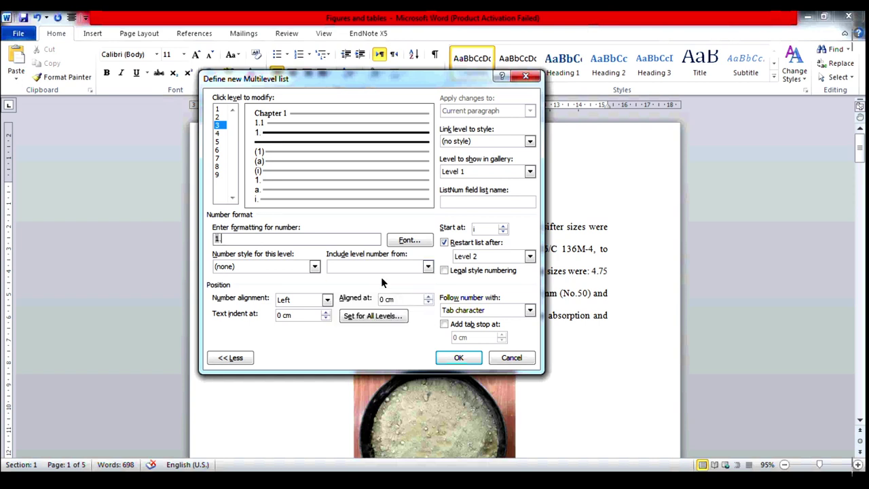
click(427, 267)
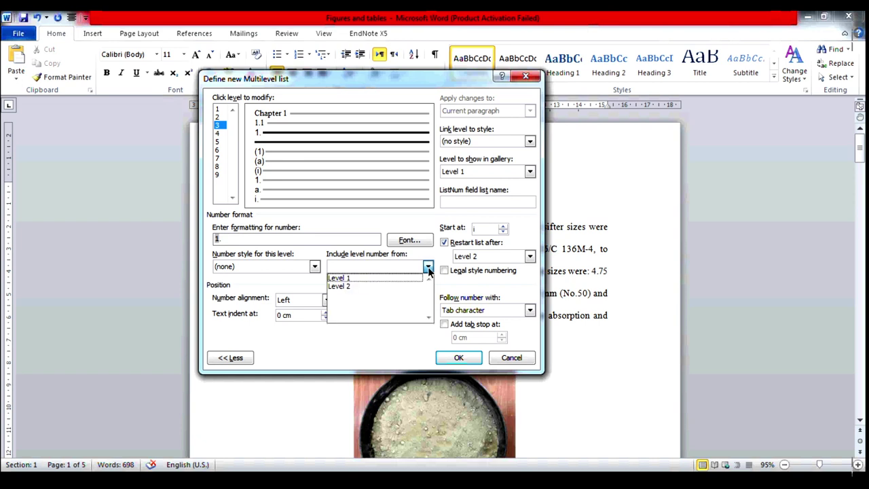
click(386, 286)
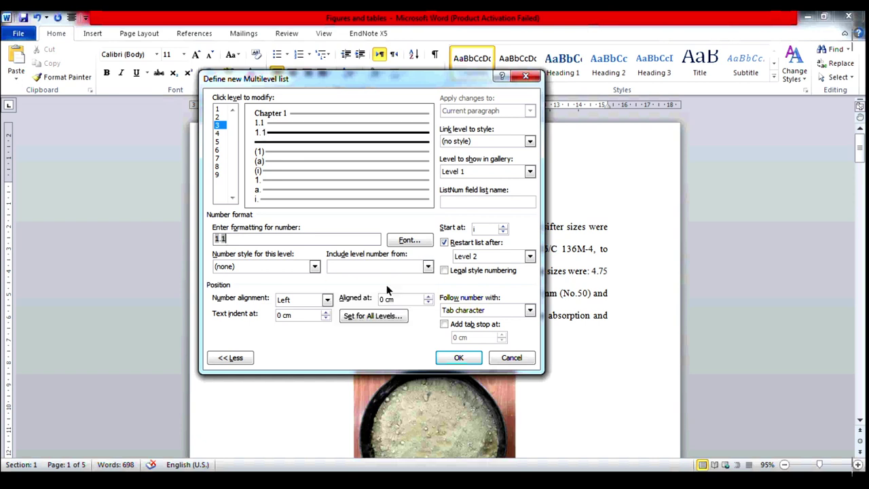
text(.)
Number level 3 in 1, 2, 3 style and follow it with a space.
click(315, 266)
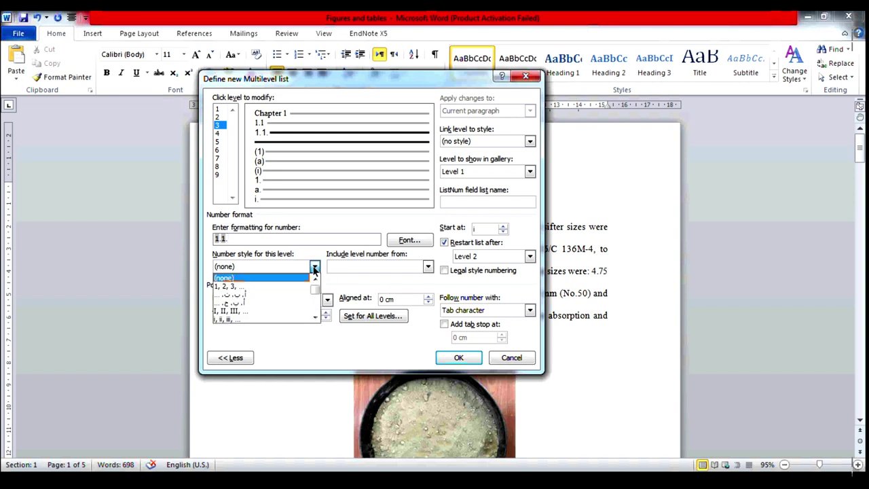
click(257, 286)
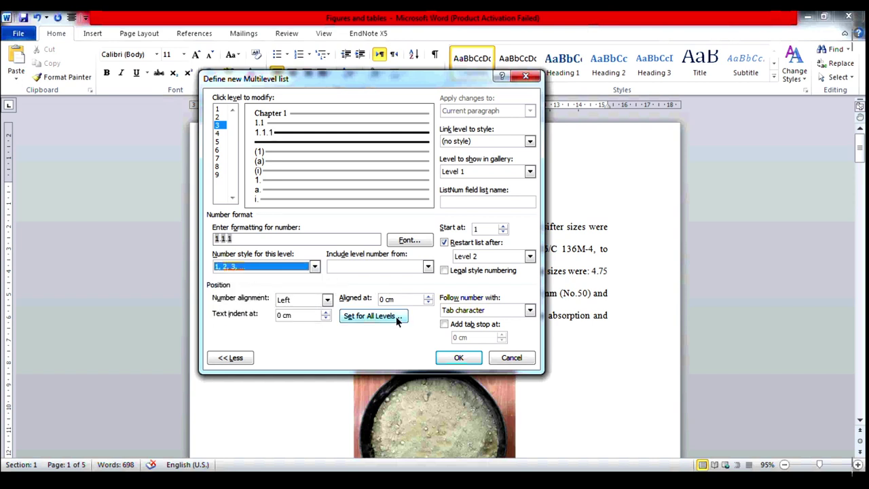
click(529, 311)
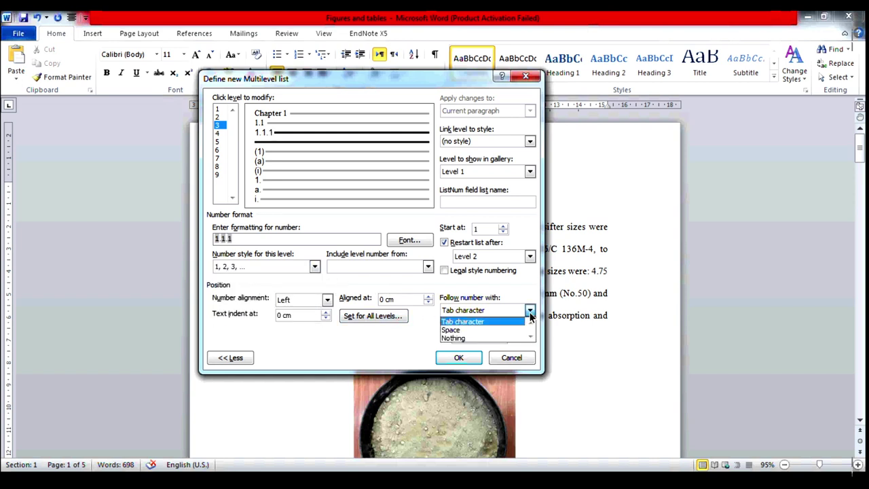
click(482, 329)
Format the 1.1.1 numbers as Times New Roman Regular 12 pt in black.
click(410, 241)
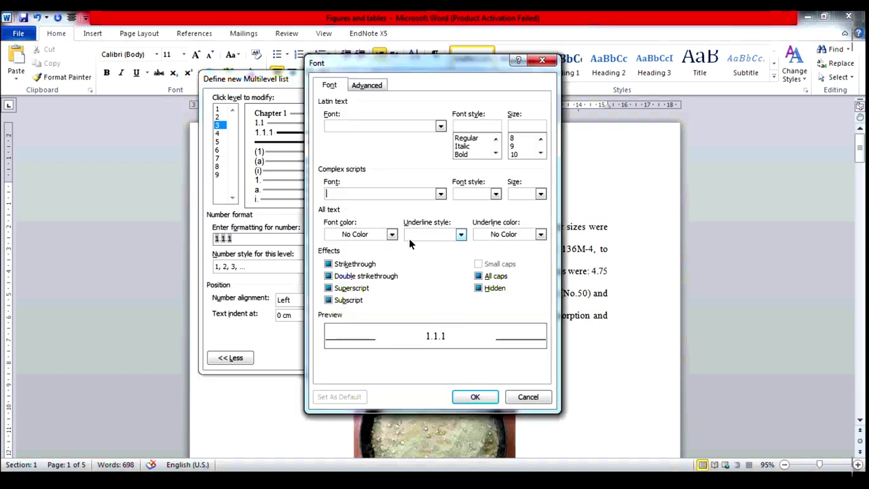
click(441, 127)
text(tim)
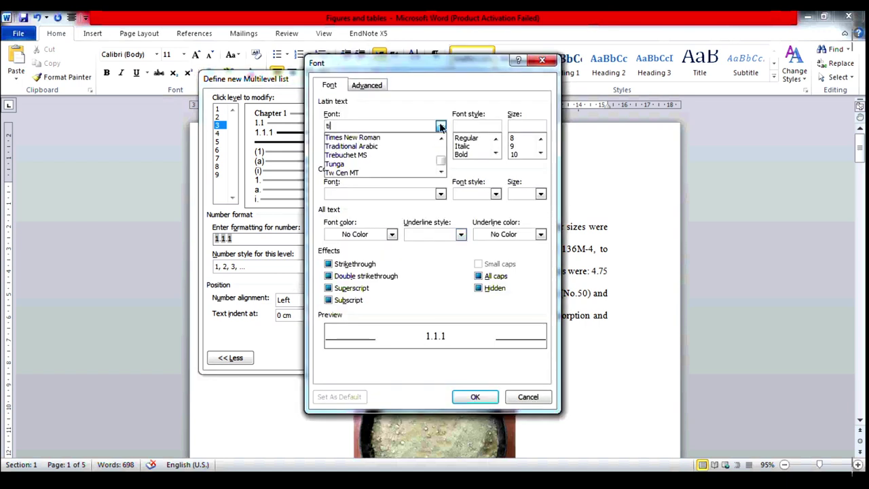
click(420, 134)
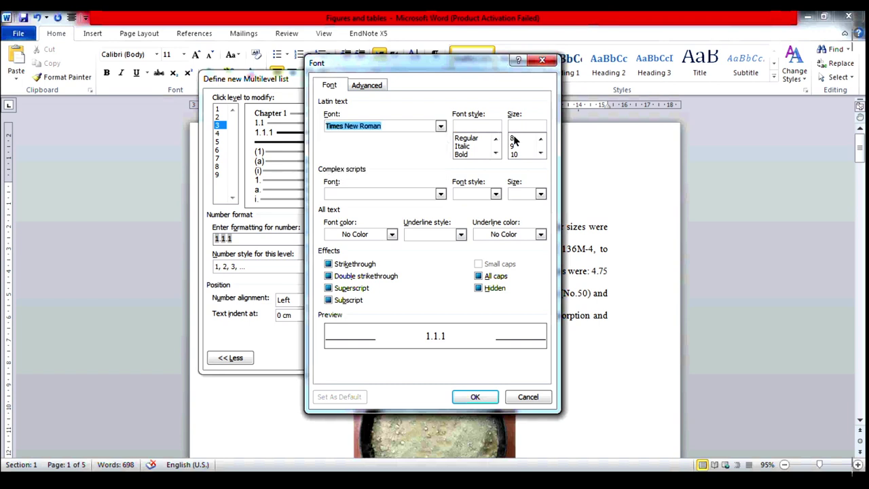
click(541, 152)
click(492, 148)
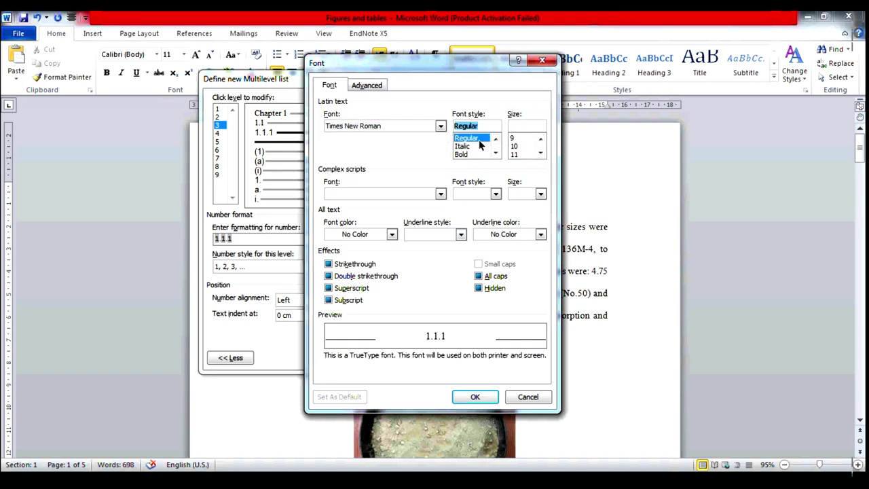
click(540, 153)
click(520, 154)
click(391, 235)
click(305, 275)
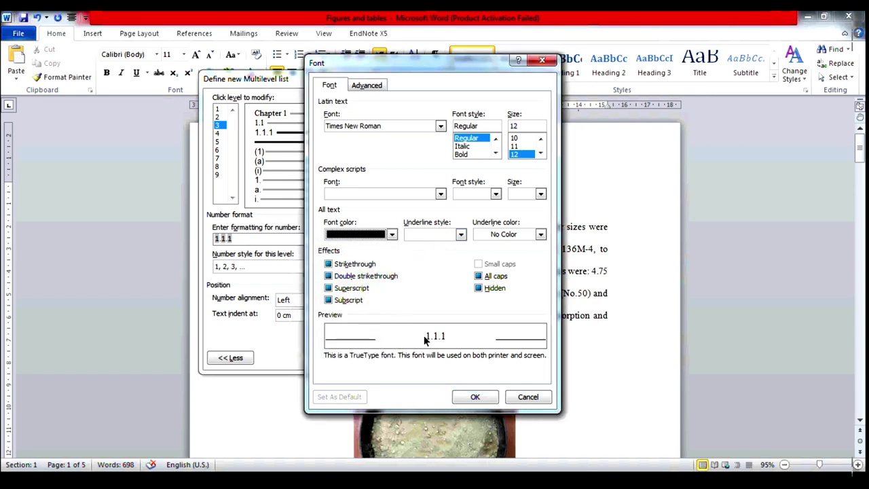
click(475, 397)
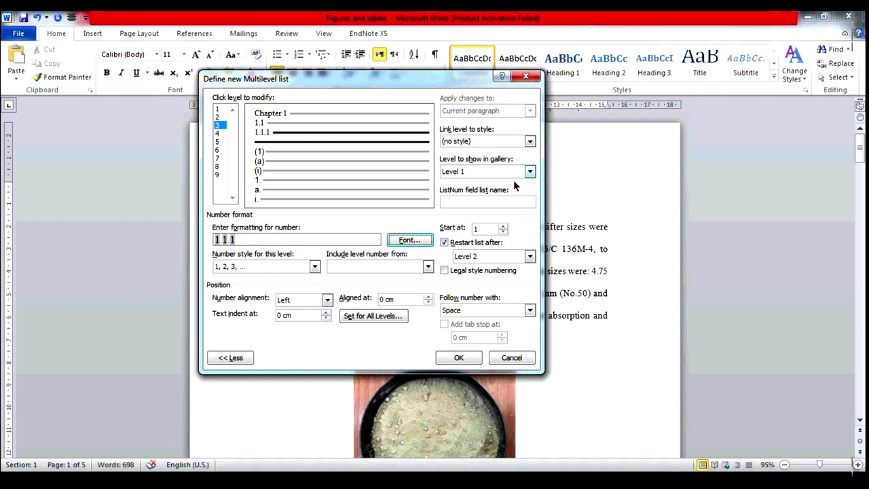
Link level 3 to Heading 3 and apply the list, making the first heading 'Chapter 1 Materials'.
click(530, 142)
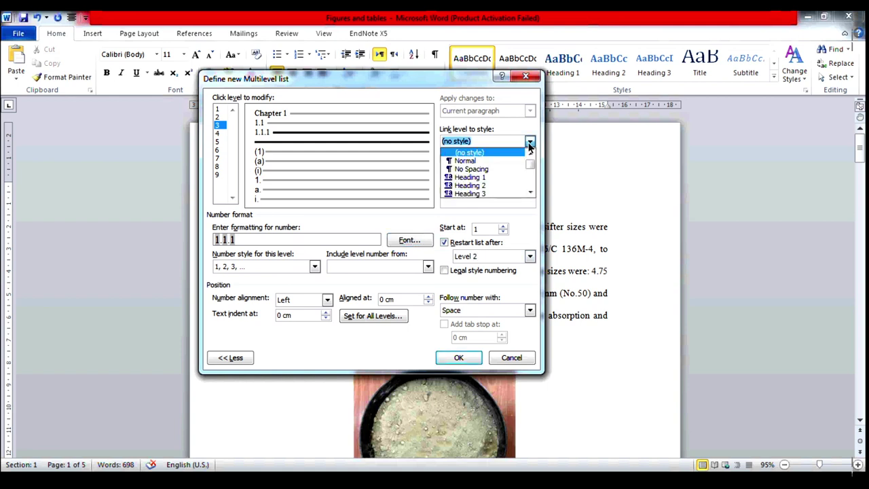
click(484, 194)
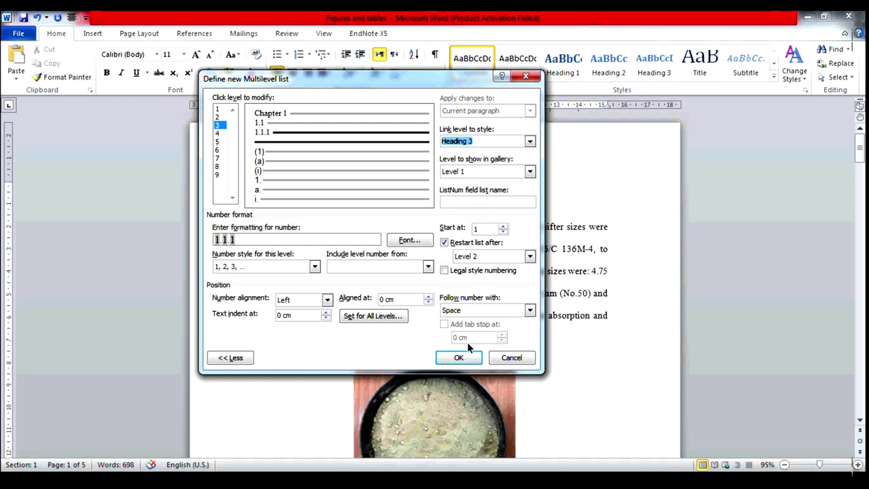
click(458, 358)
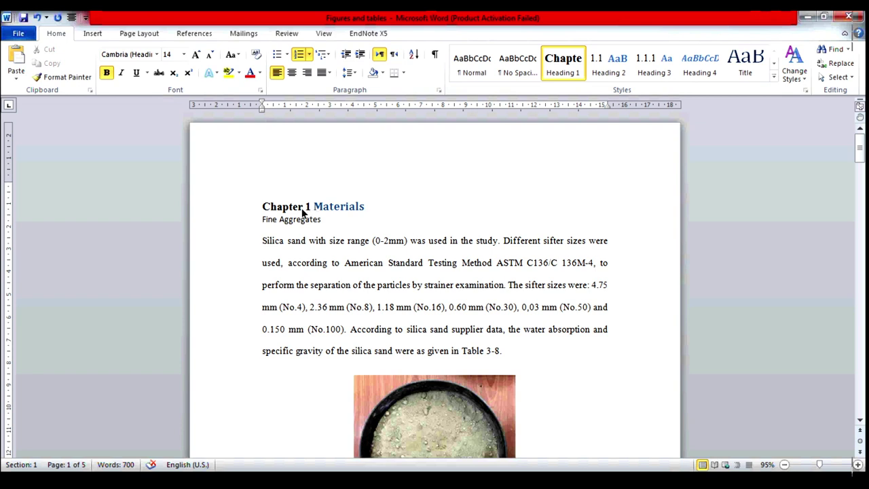
Reapply Heading 1 to the Materials chapter heading and make it bold black Times New Roman.
key(BackSpace)
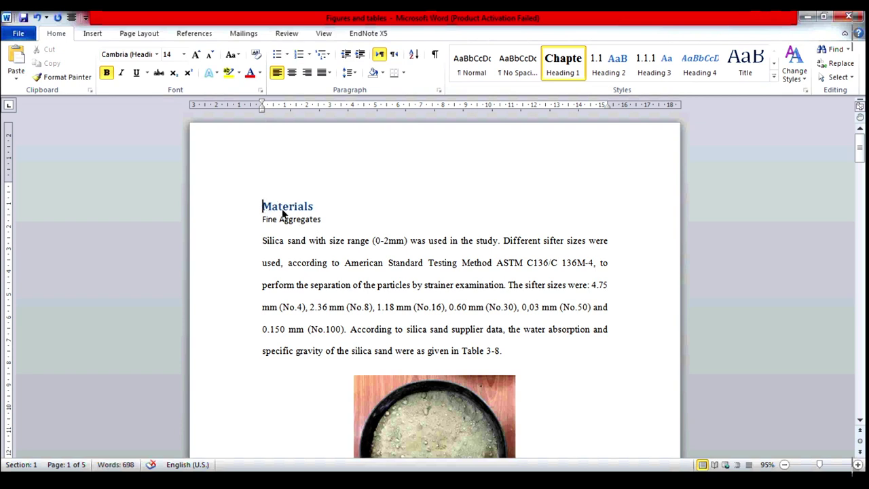
click(561, 74)
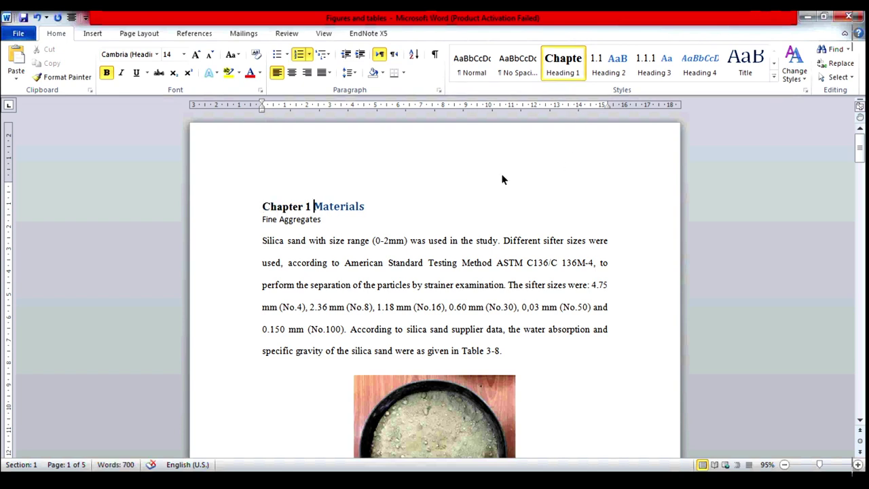
click(316, 208)
drag(315, 208, 365, 208)
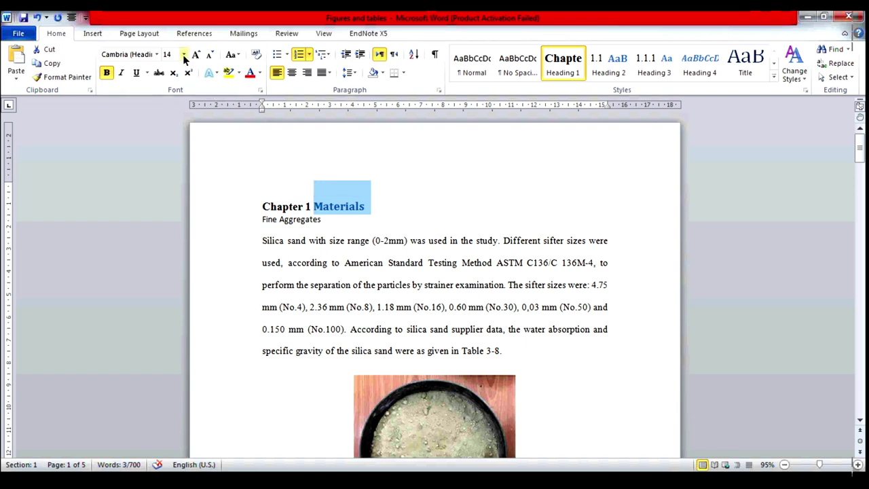
click(156, 55)
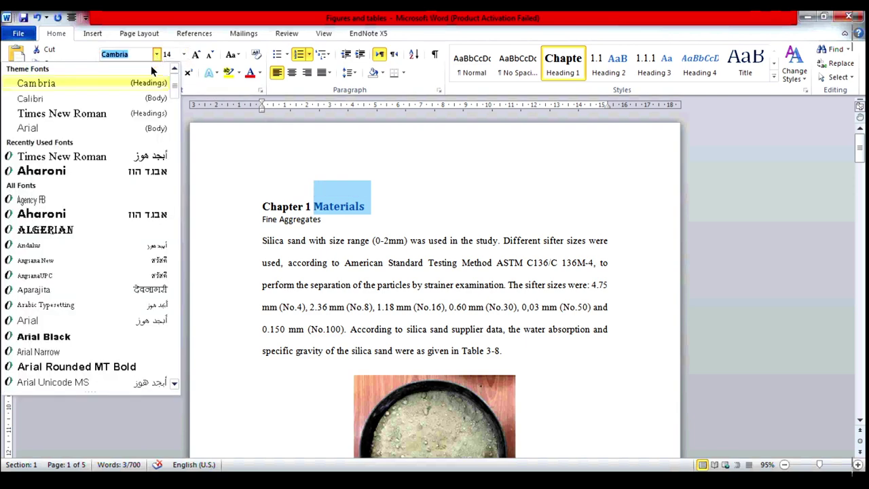
click(116, 119)
click(107, 72)
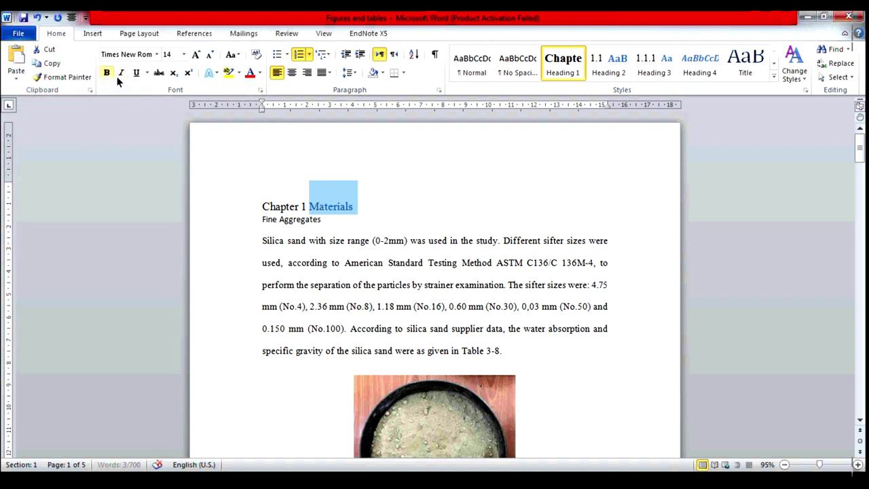
click(107, 73)
click(260, 74)
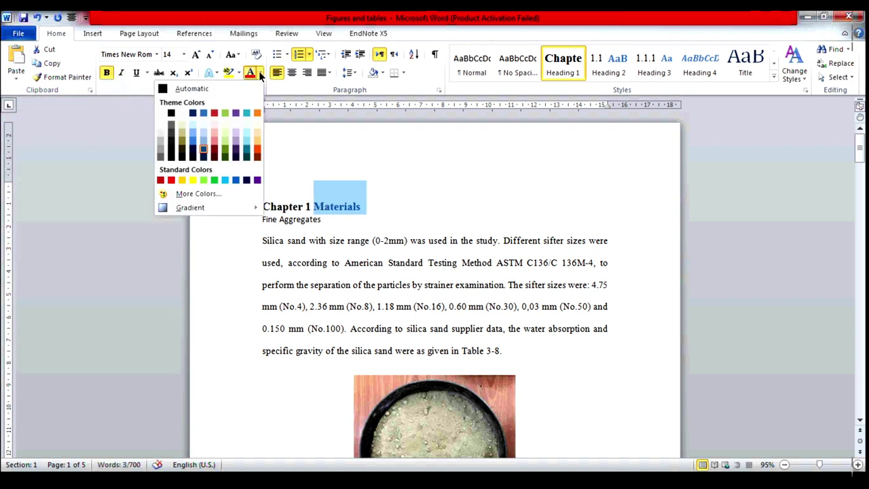
click(207, 112)
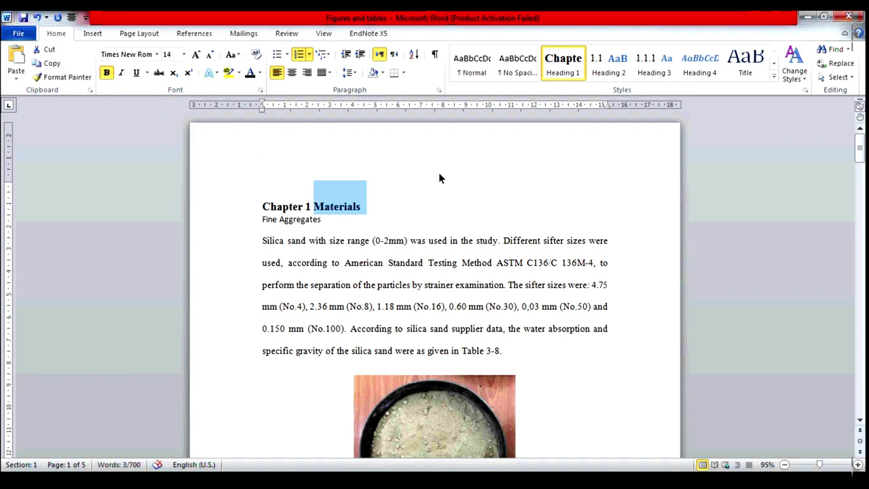
Update Heading 1 to match the formatted Materials heading.
right_click(558, 72)
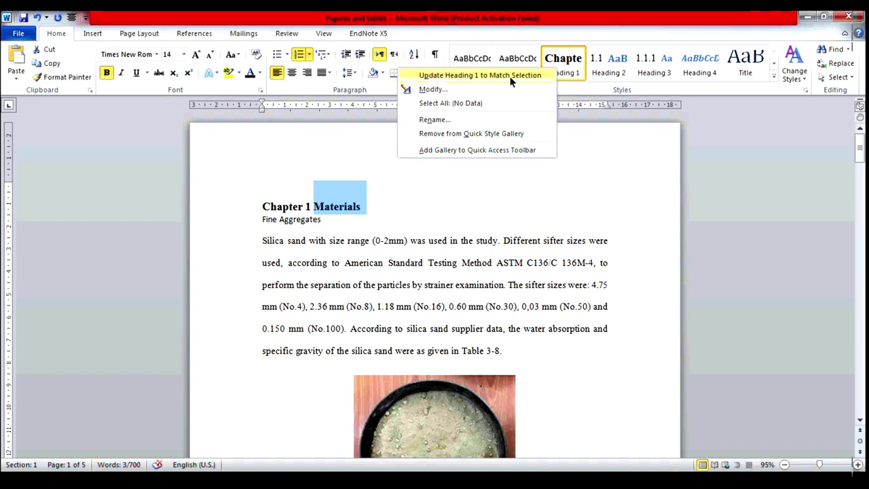
click(511, 76)
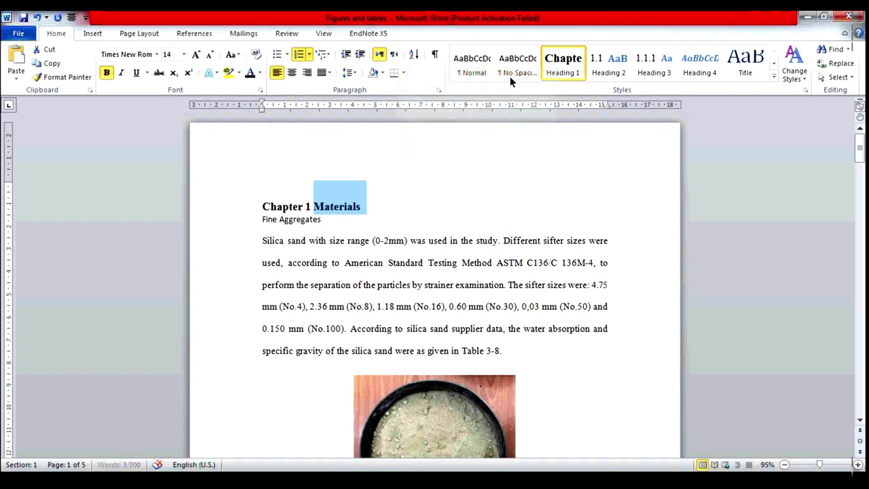
click(419, 209)
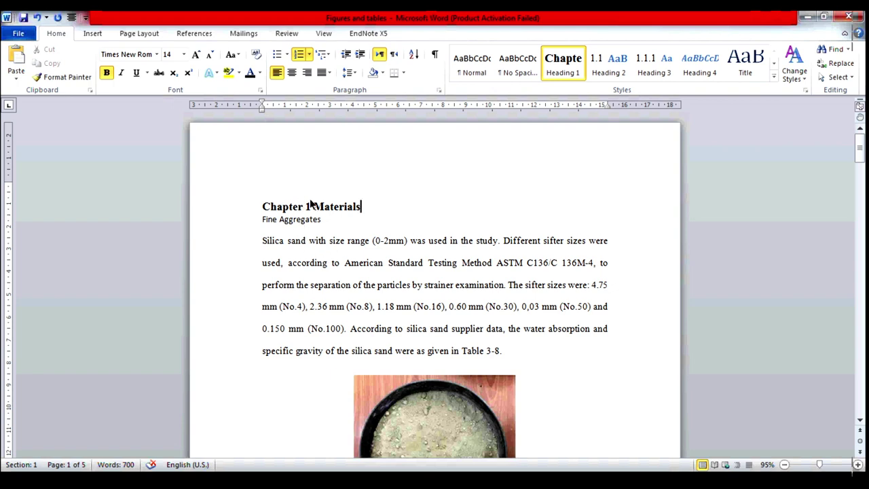
Apply Heading 2 to Fine Aggregates and format it as non-bold black 12 pt Times New Roman.
click(264, 219)
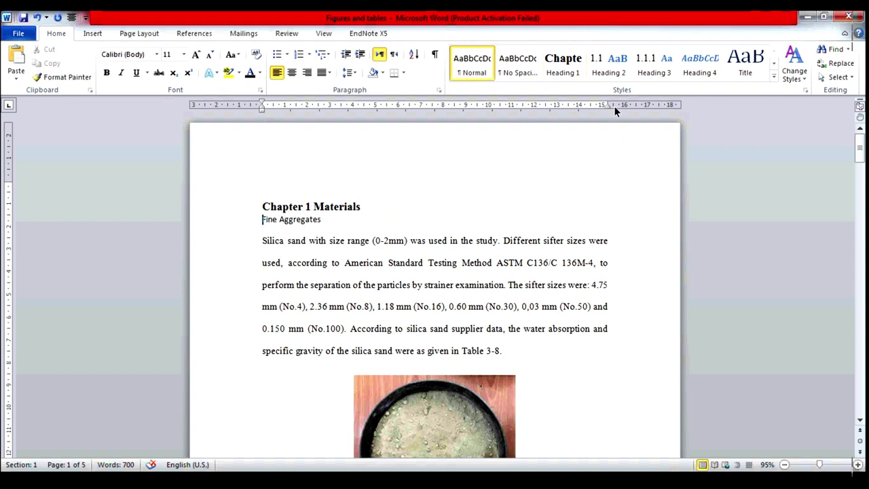
click(609, 63)
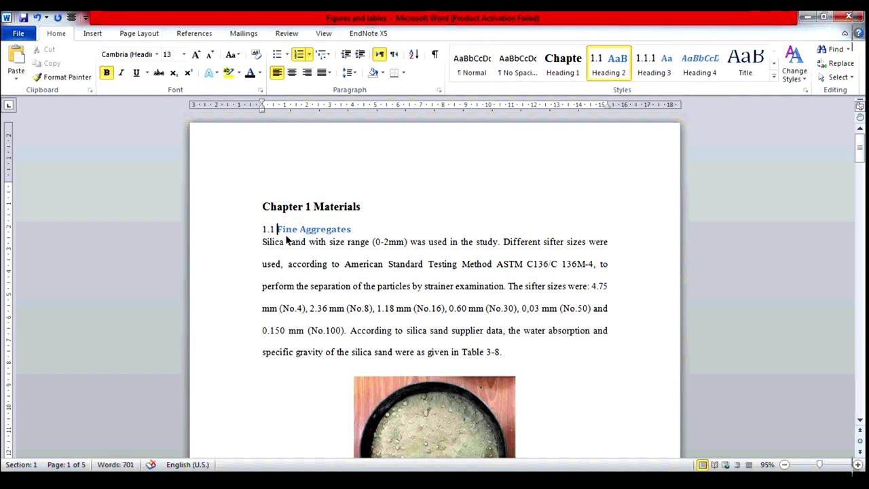
drag(276, 233, 352, 233)
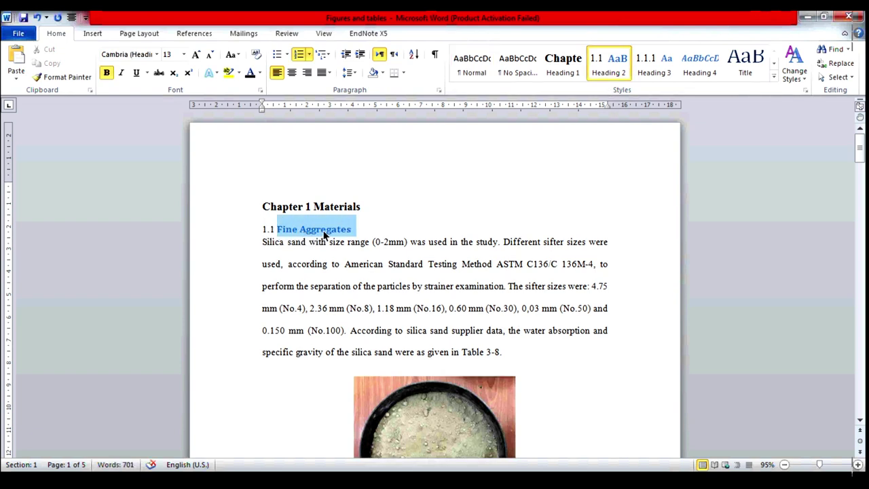
click(184, 54)
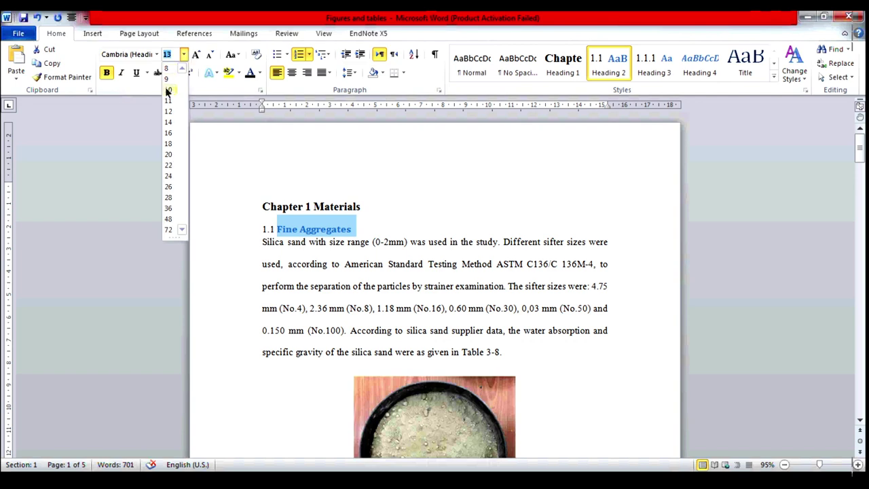
click(170, 110)
click(157, 54)
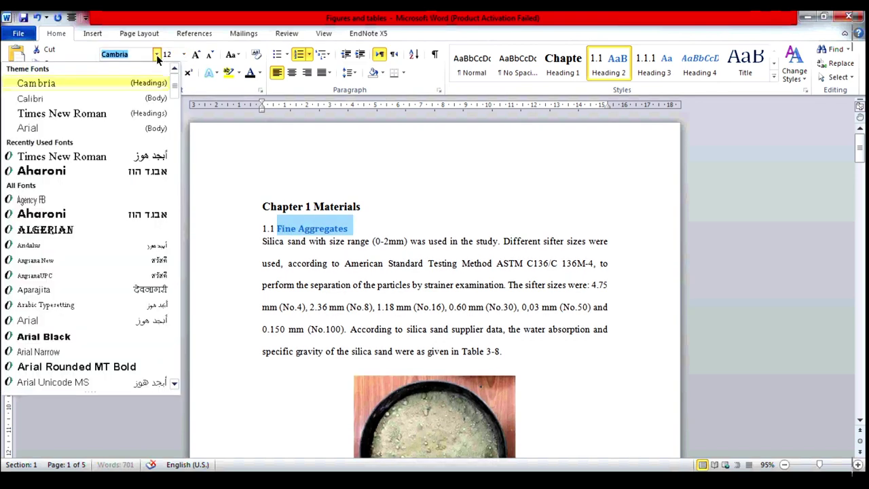
click(61, 111)
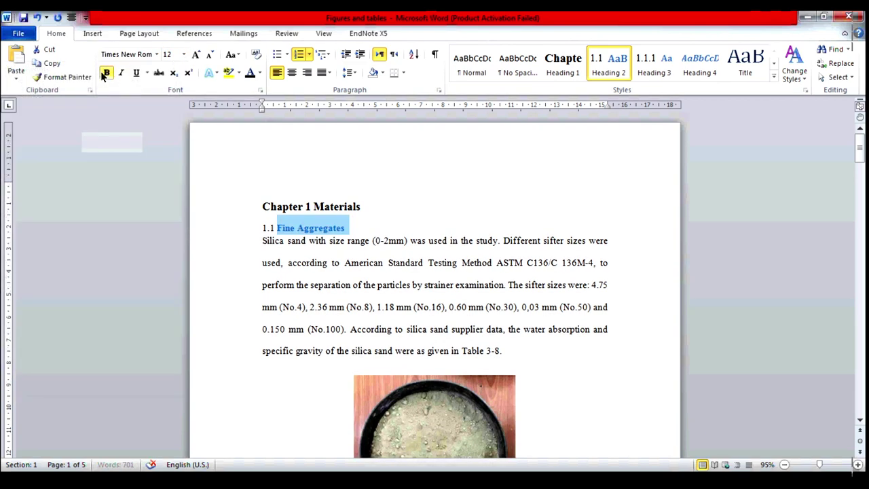
click(106, 72)
click(260, 72)
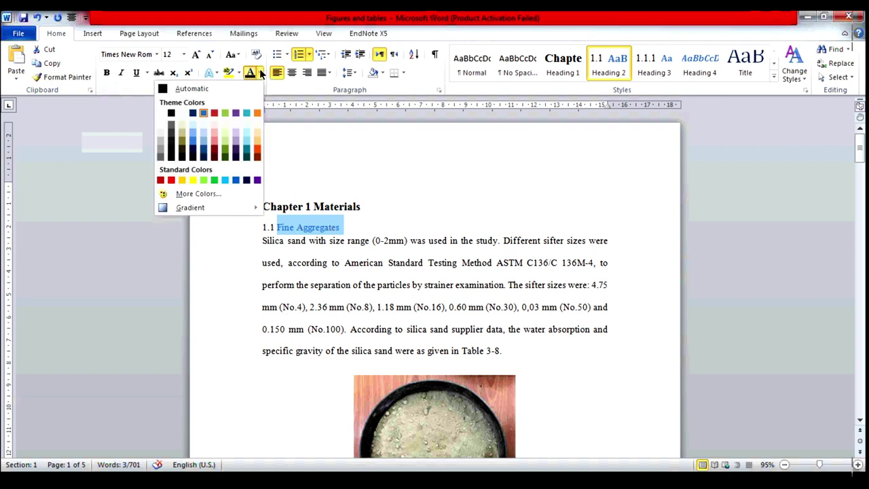
click(172, 113)
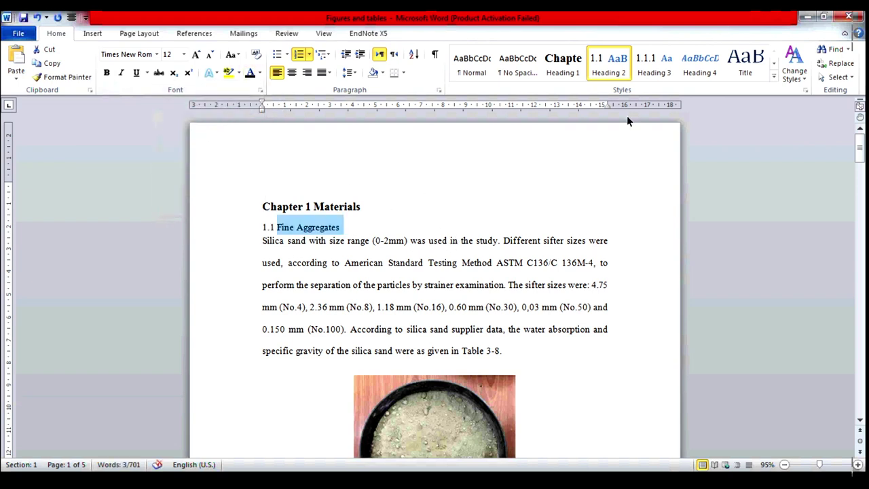
Update Heading 2 to match the 1.1 Fine Aggregates subheading.
right_click(610, 65)
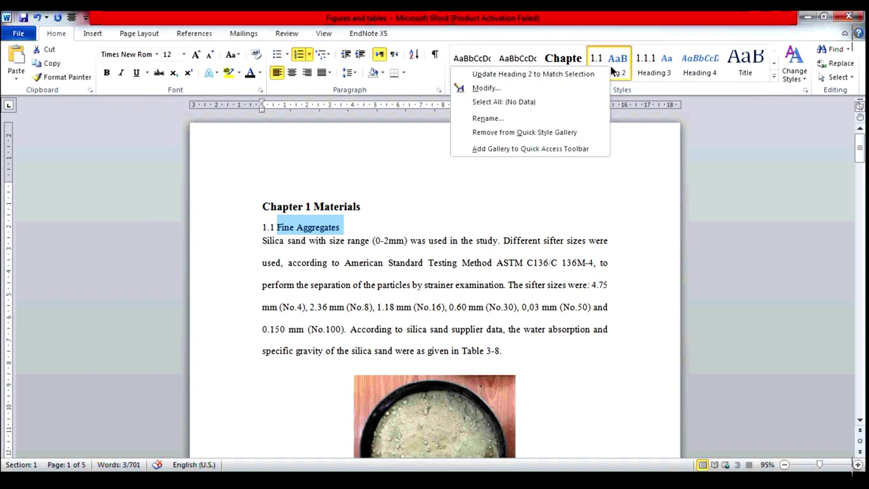
click(577, 75)
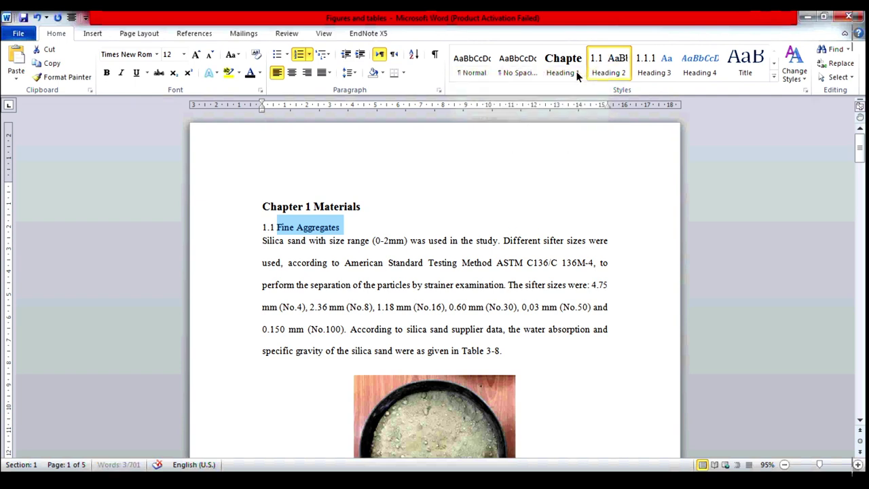
click(411, 244)
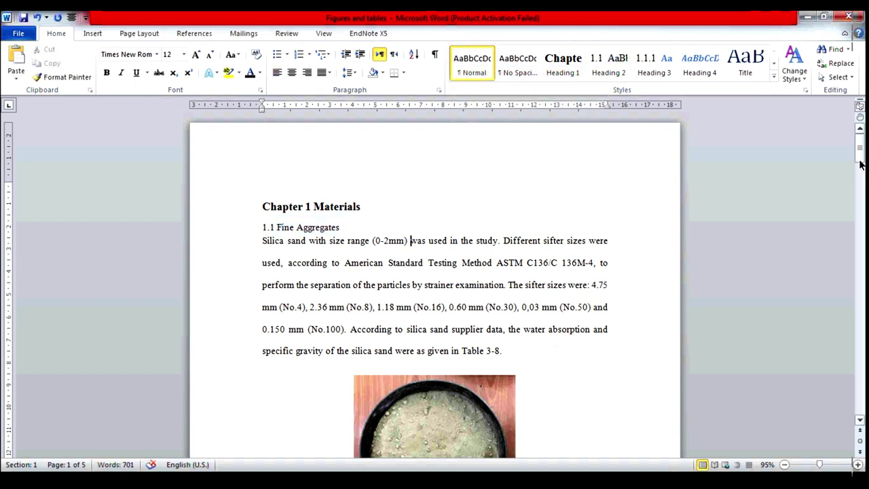
Make Mineral Admixtures the Heading 3 subheading 1.1.1 and colour its text black.
drag(860, 165, 860, 216)
click(264, 253)
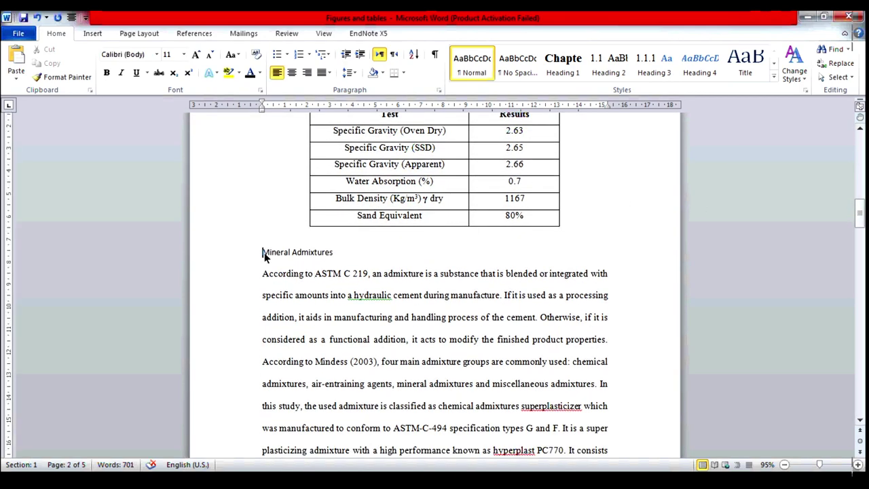
click(649, 68)
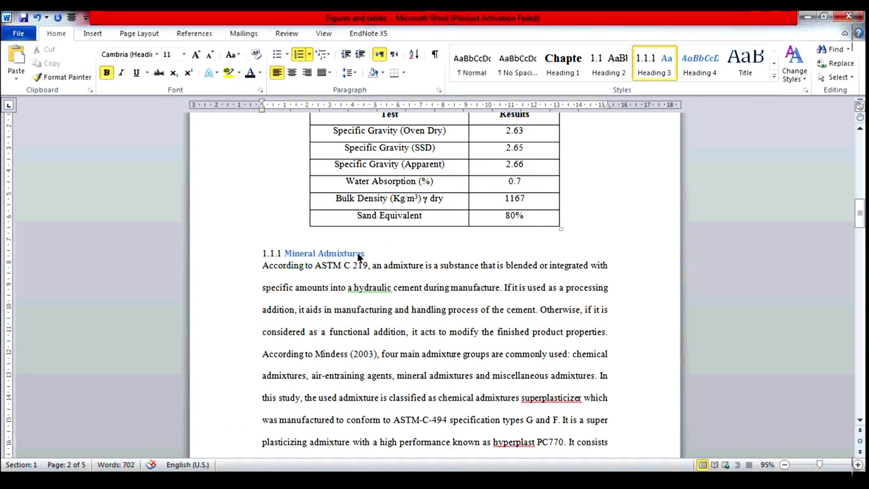
click(367, 254)
drag(367, 253, 285, 253)
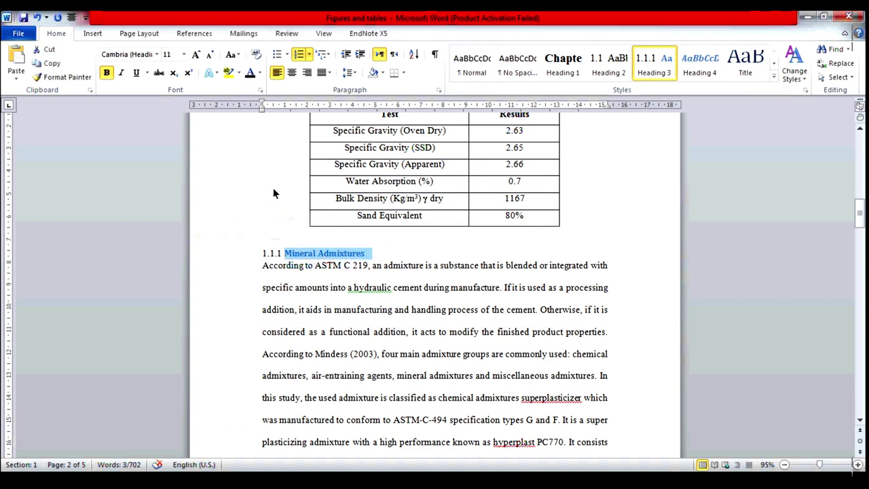
click(259, 80)
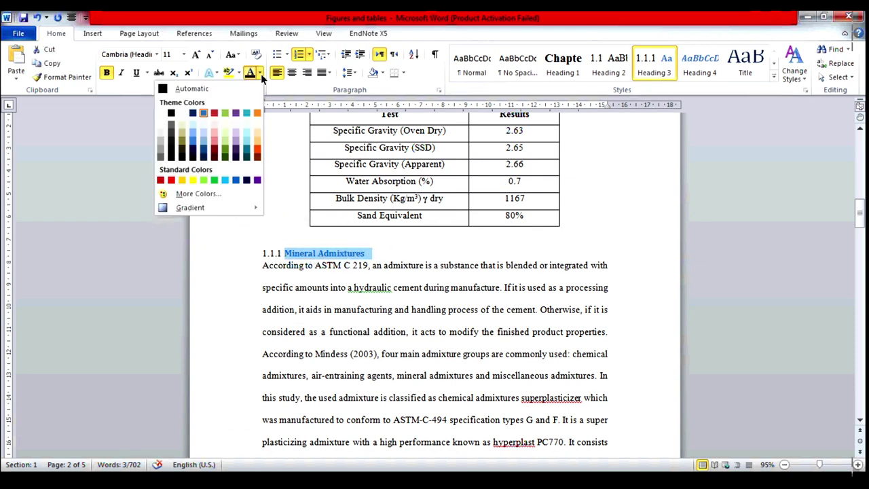
click(173, 111)
Set Mineral Admixtures to 12 pt Times New Roman and update Heading 3 to match.
click(183, 54)
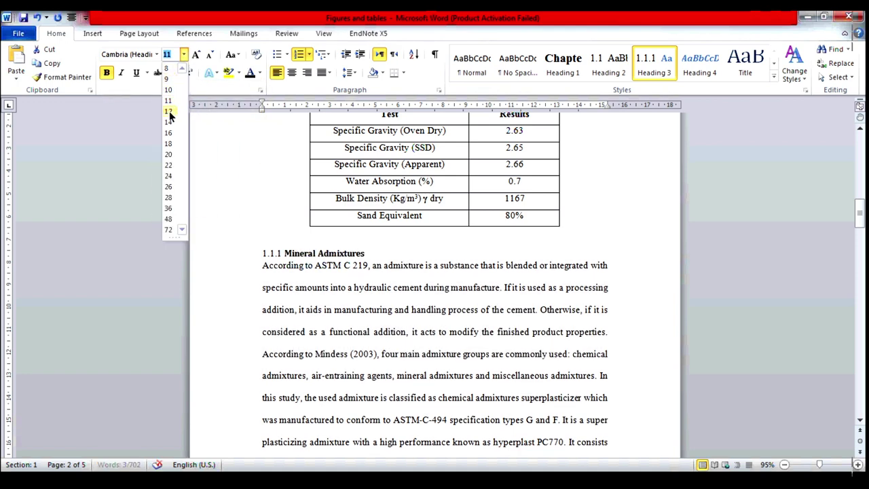
click(169, 112)
click(157, 54)
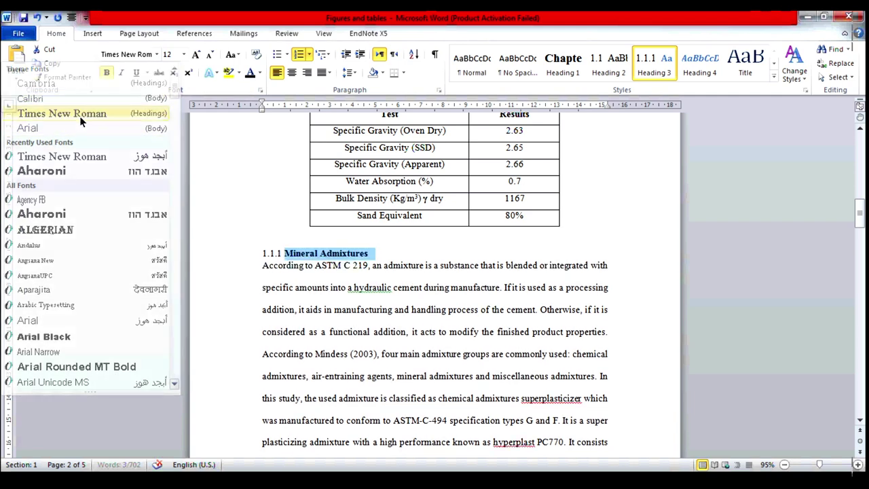
click(80, 116)
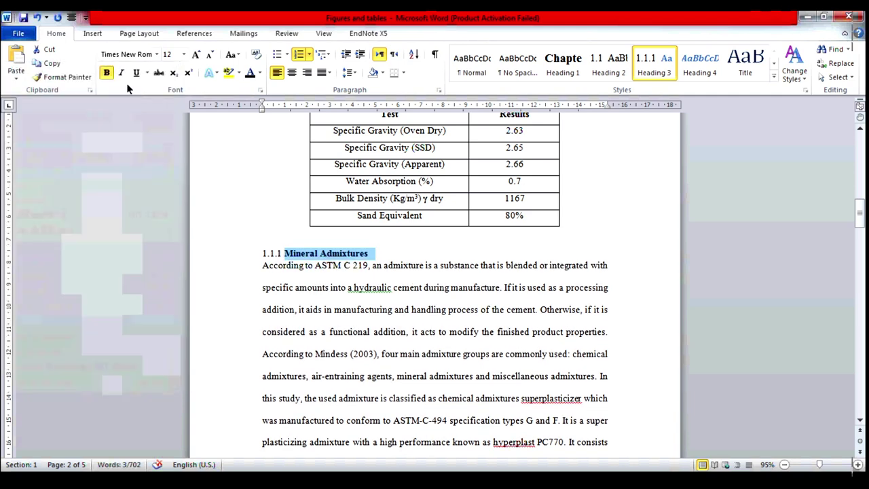
right_click(650, 59)
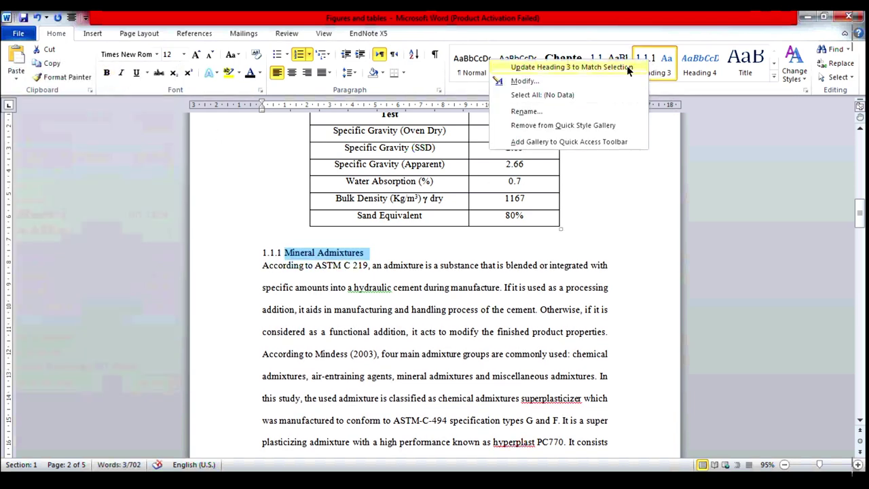
click(627, 66)
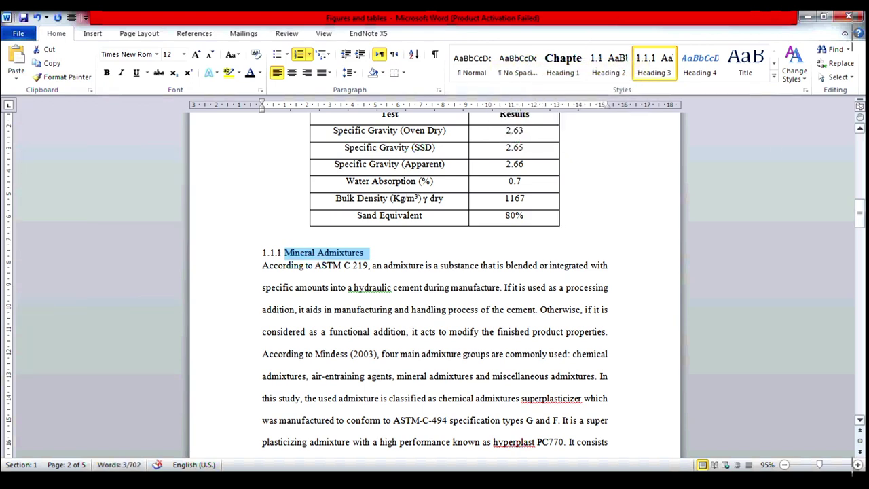
Apply Heading 2 to the Reinforcement Steel line so it reads '1.2 Reinforcement Steel'.
drag(861, 222, 862, 156)
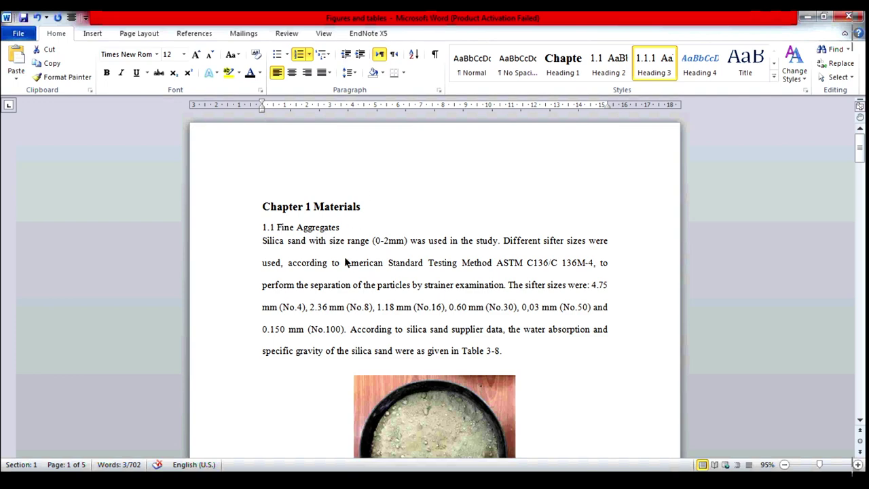
drag(860, 148, 860, 207)
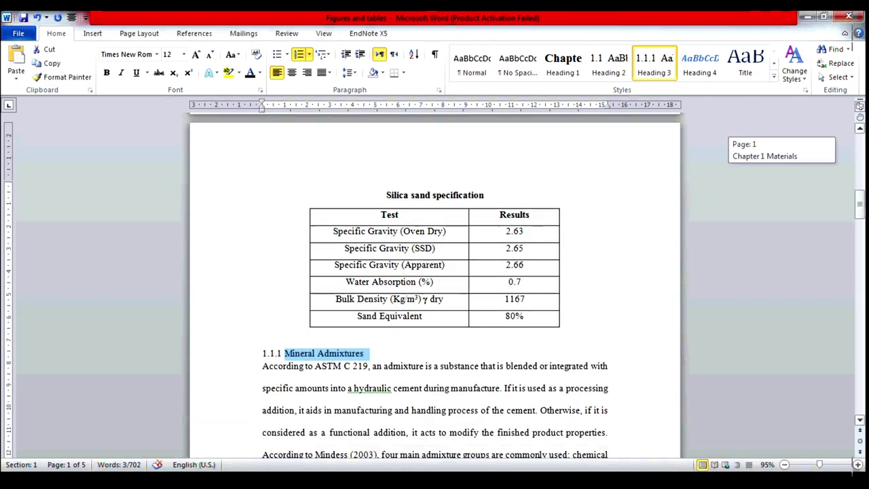
drag(862, 221, 861, 261)
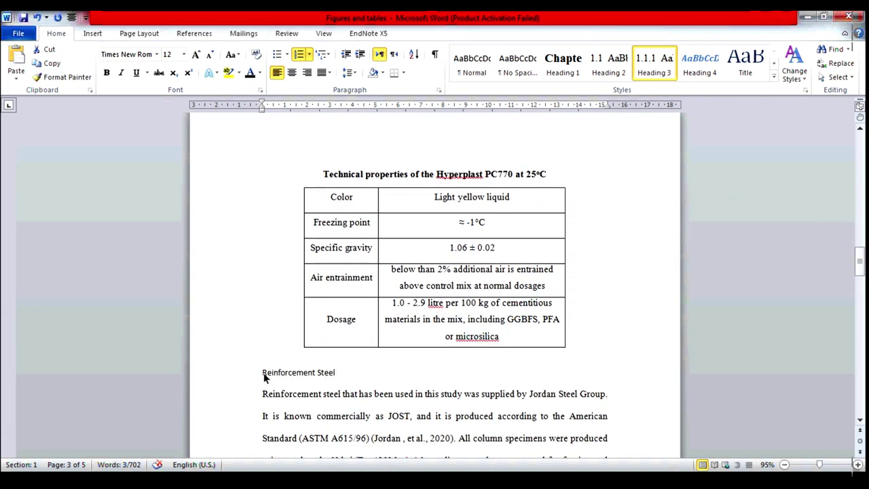
click(264, 373)
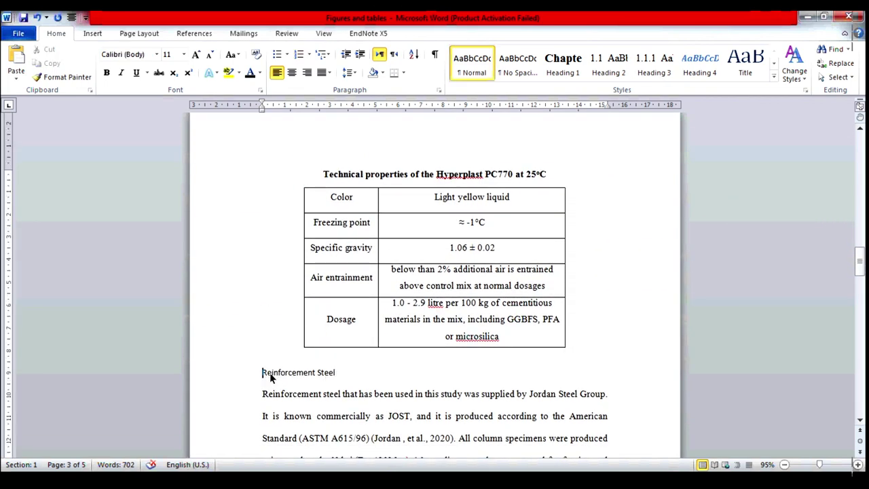
click(609, 61)
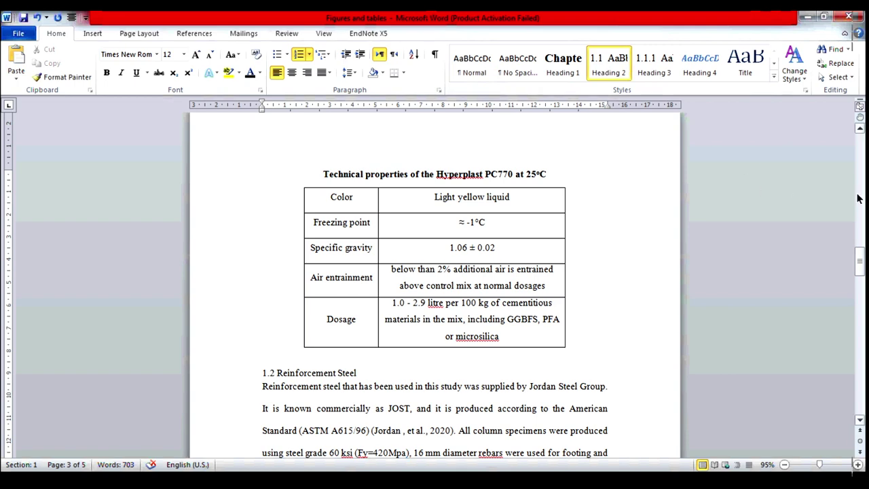
Scroll down to the Nano-Clay line and place the cursor at its start.
click(861, 423)
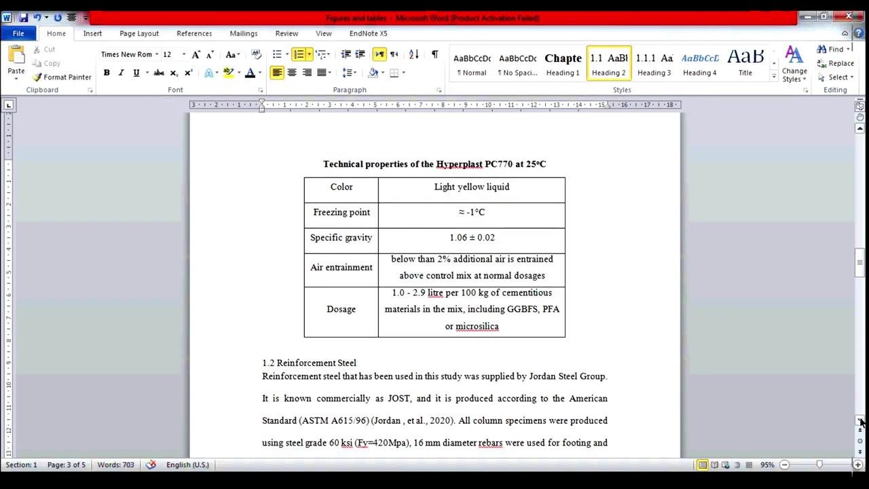
click(861, 423)
click(861, 423)
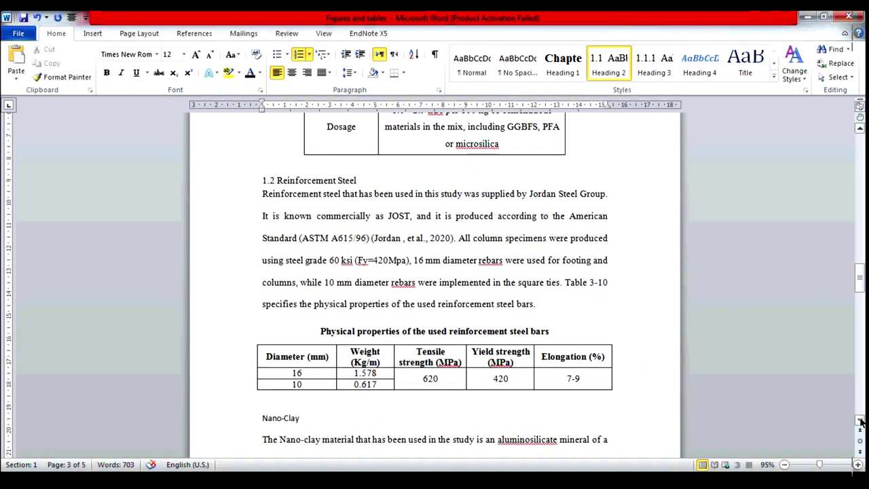
click(861, 422)
click(861, 423)
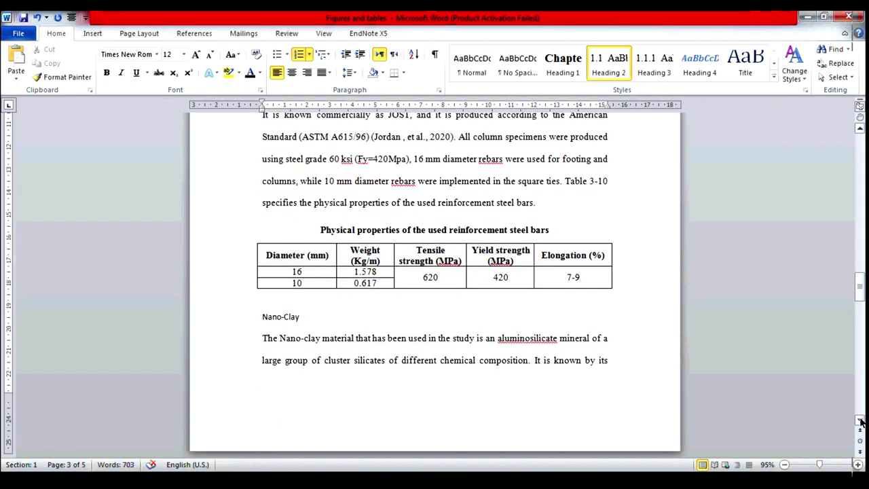
click(861, 423)
click(263, 297)
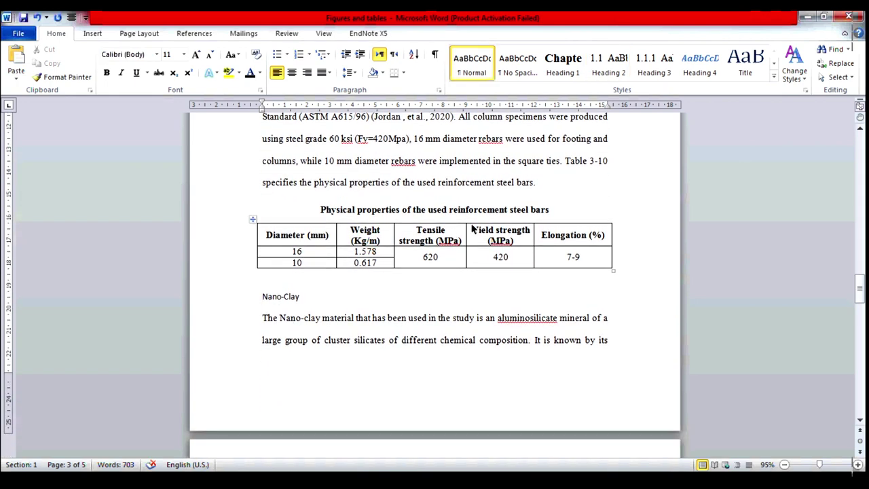
Turn Nano-Clay into the Chapter 2 Heading 1.
click(561, 71)
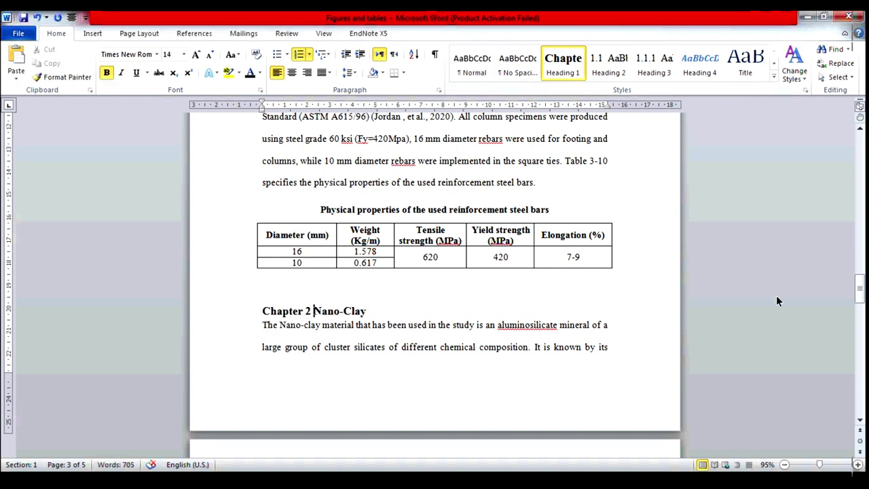
click(860, 422)
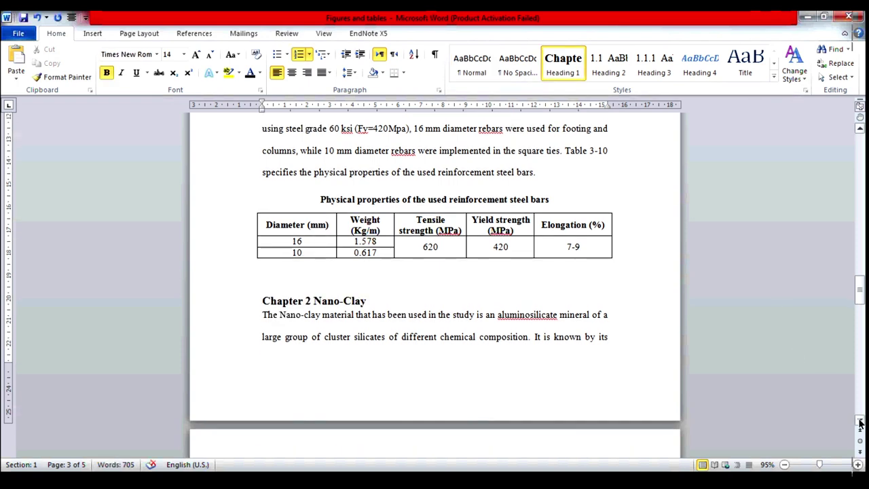
click(860, 422)
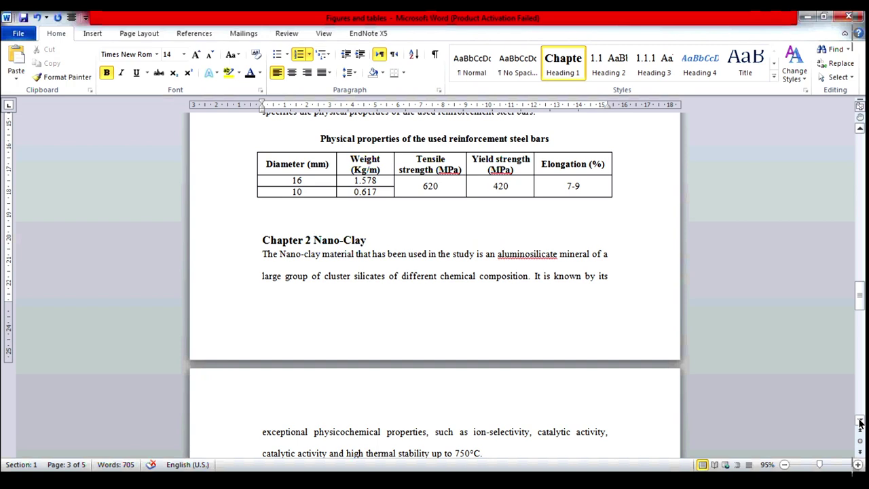
drag(861, 424, 860, 424)
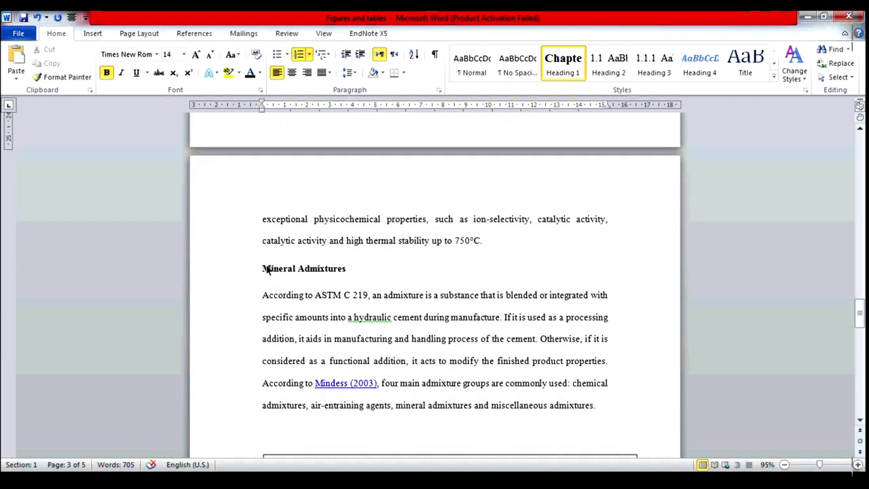
Number Mineral Admixtures as 2.1 and the following Reinforcement Steel as 2.1.1.
click(261, 271)
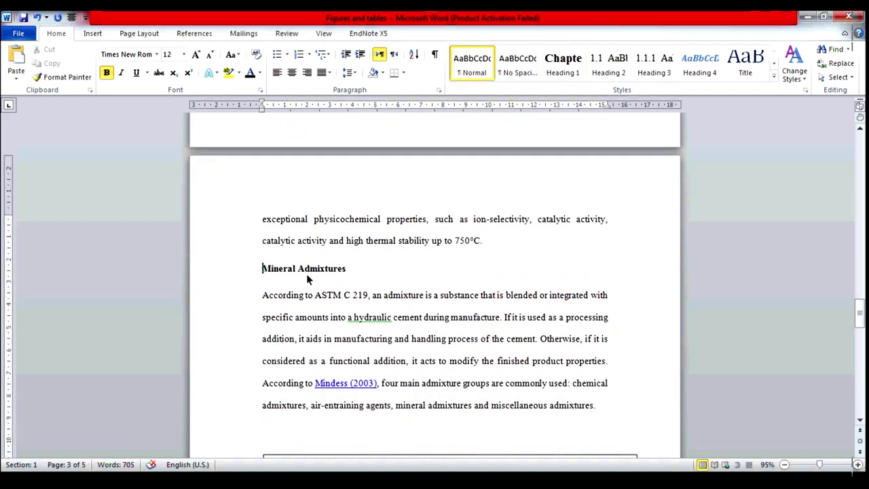
click(605, 63)
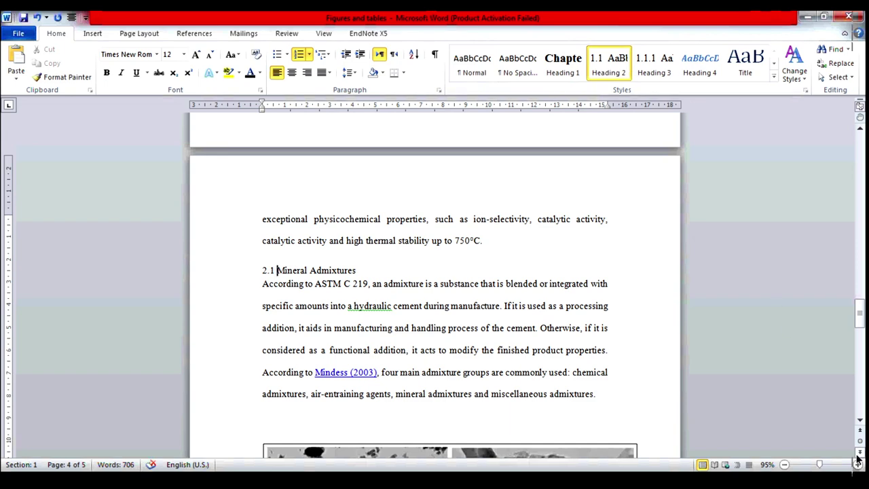
click(861, 421)
drag(860, 425, 861, 425)
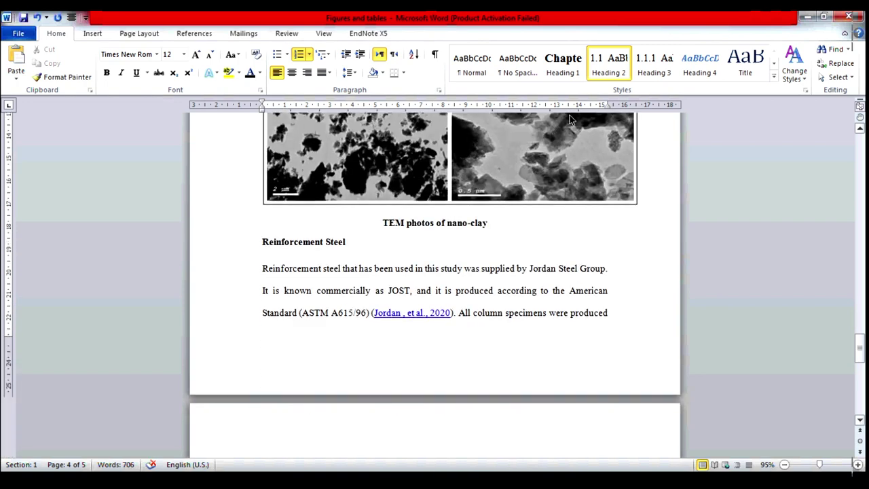
click(646, 68)
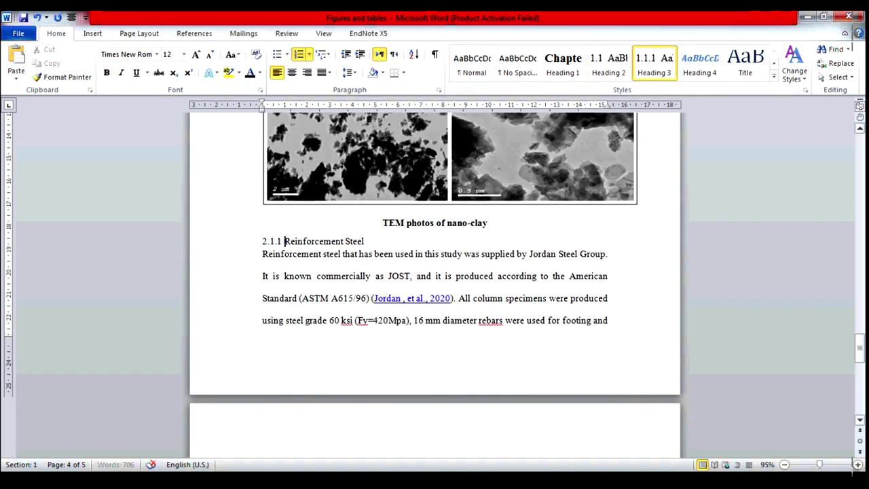
drag(860, 422, 860, 423)
mouse_move(860, 388)
mouse_down()
mouse_move(858, 148)
mouse_move(782, 122)
mouse_up()
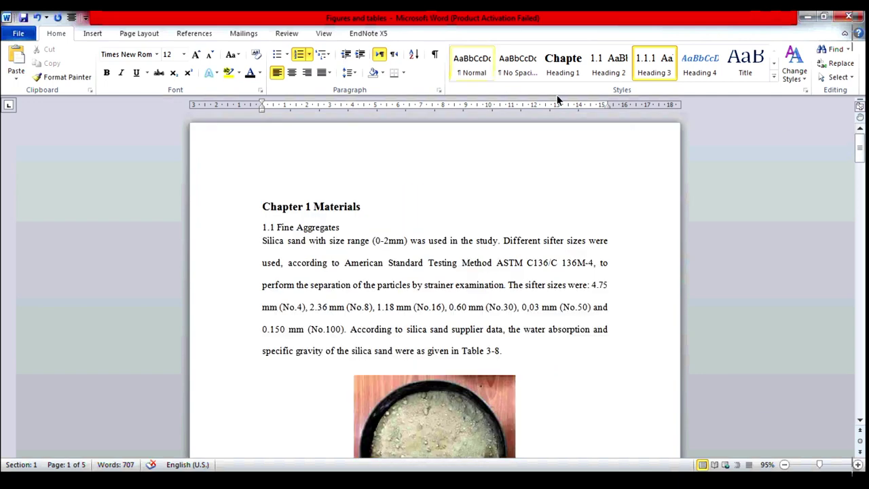
Show the Navigation Pane and jump to Chapter 2, 2.1.1 and 1.2 to check numbering.
click(324, 33)
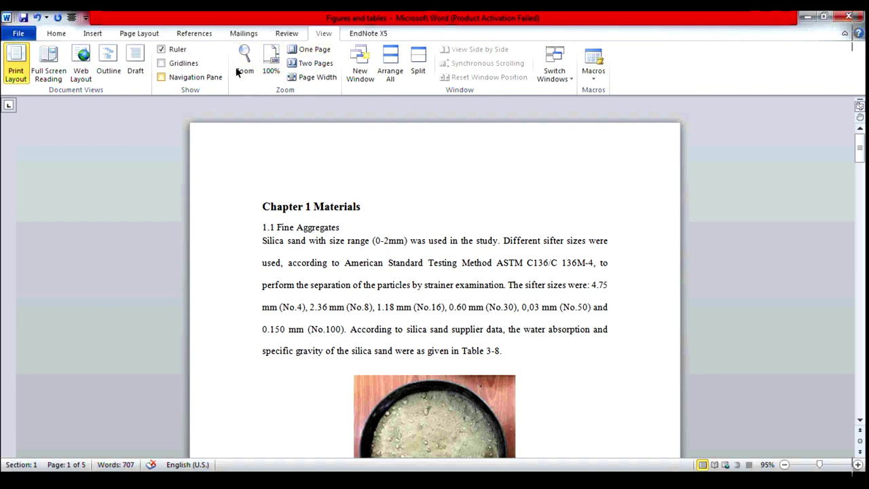
click(162, 77)
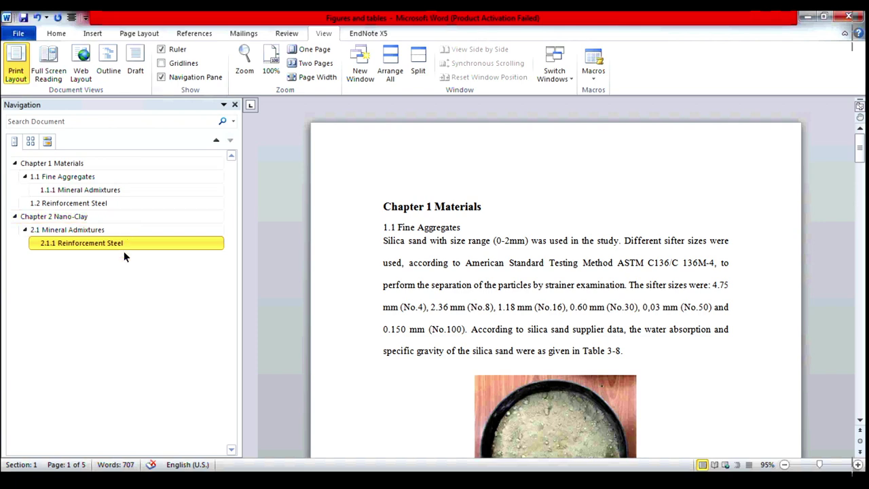
click(43, 218)
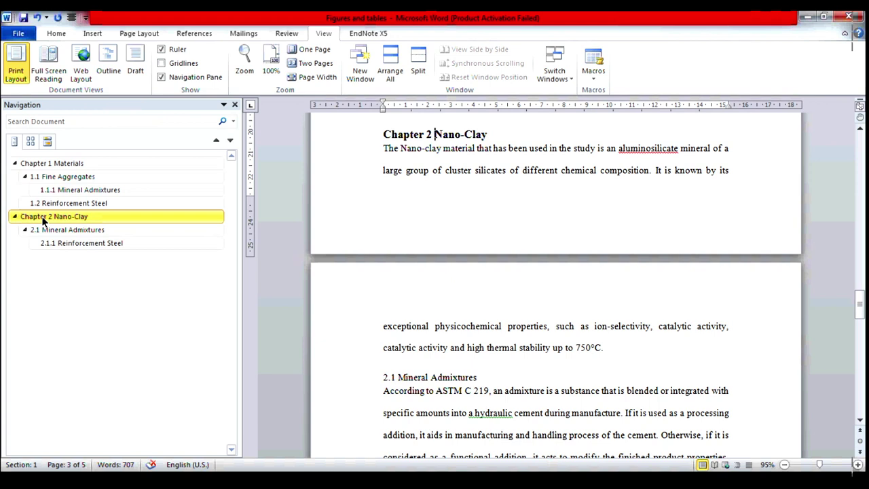
click(50, 246)
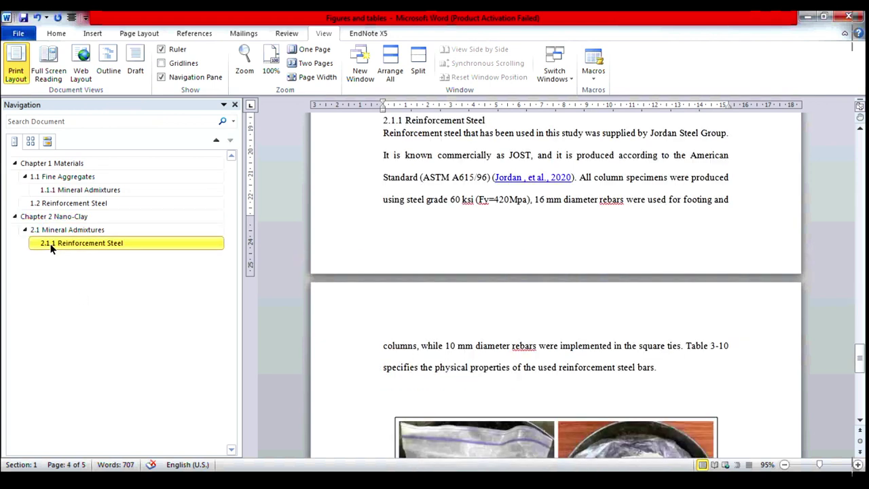
click(54, 206)
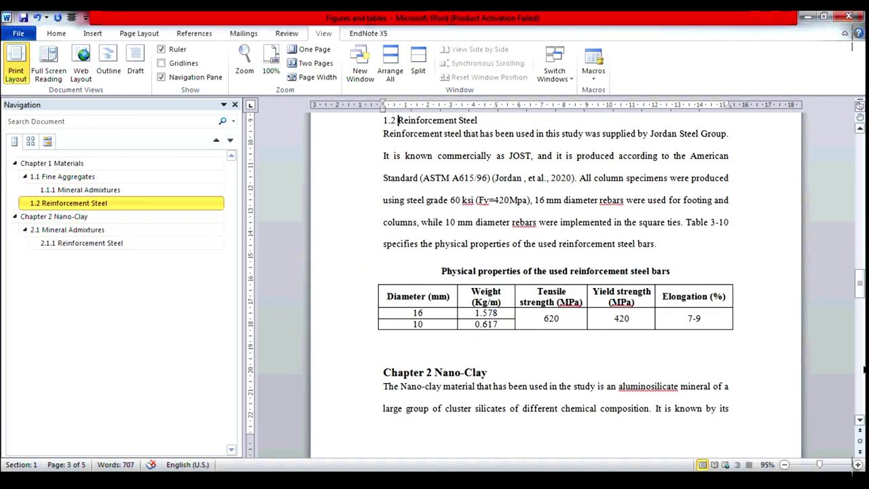
click(860, 130)
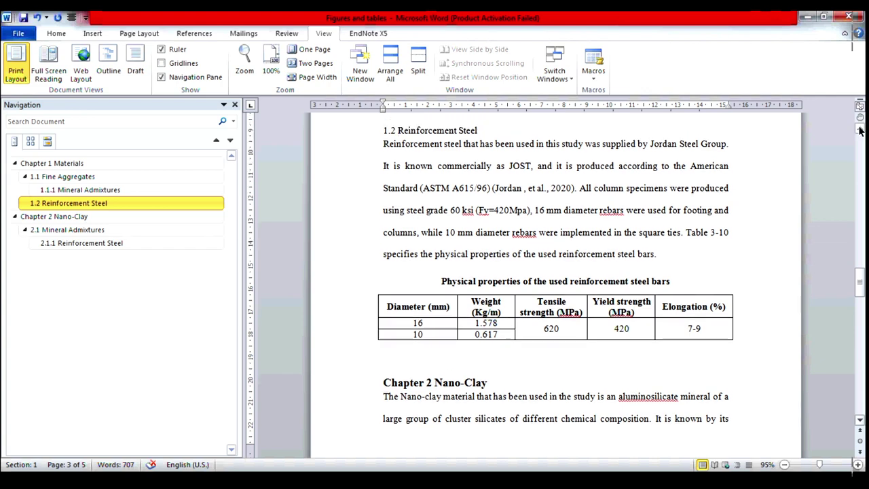
drag(860, 131, 860, 130)
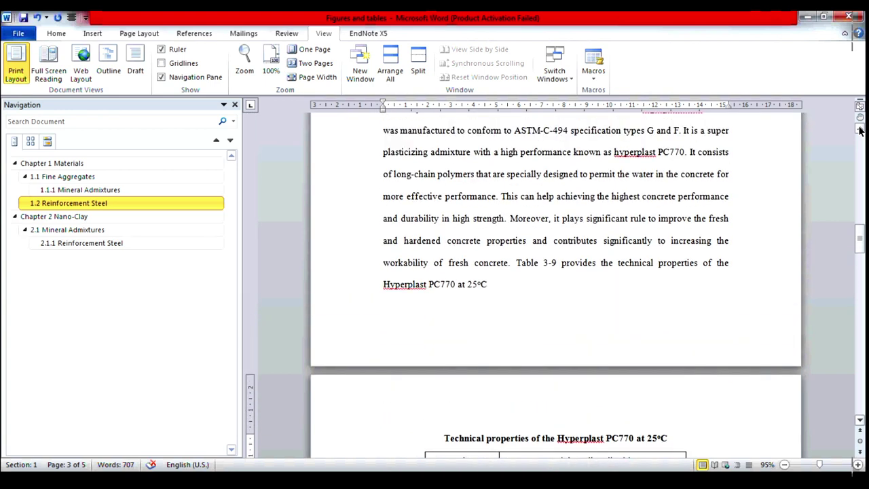
drag(858, 175, 858, 150)
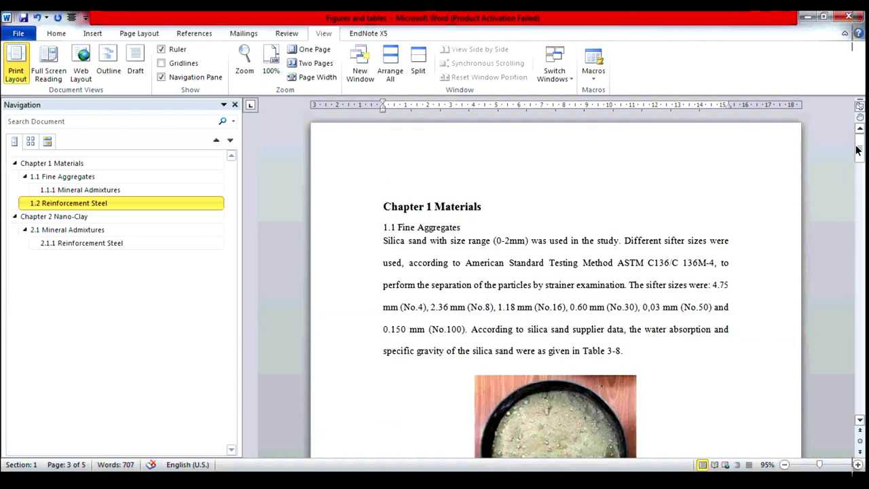
click(860, 422)
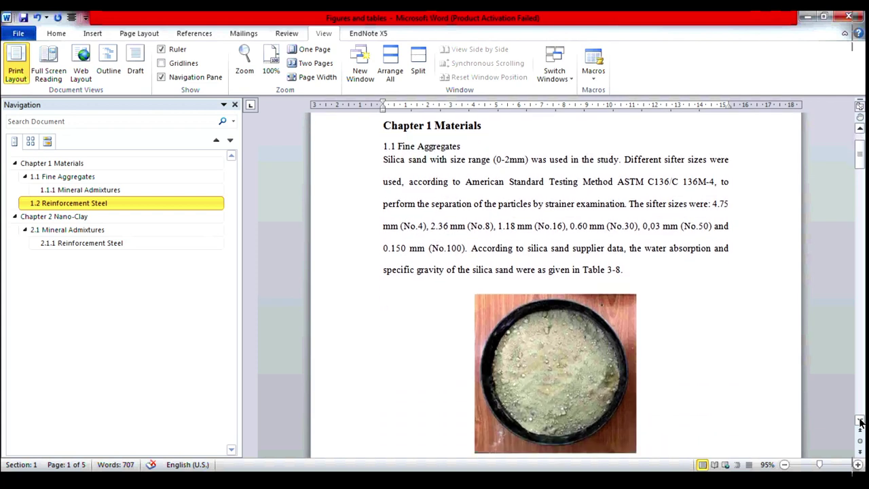
drag(860, 422, 860, 422)
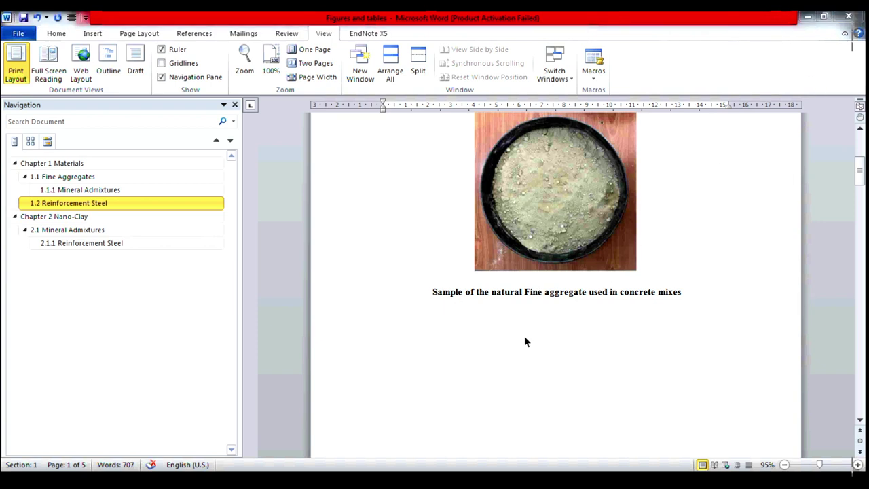
Insert a 'Figure 1.1' caption for the sand photo with the chapter number included.
click(434, 294)
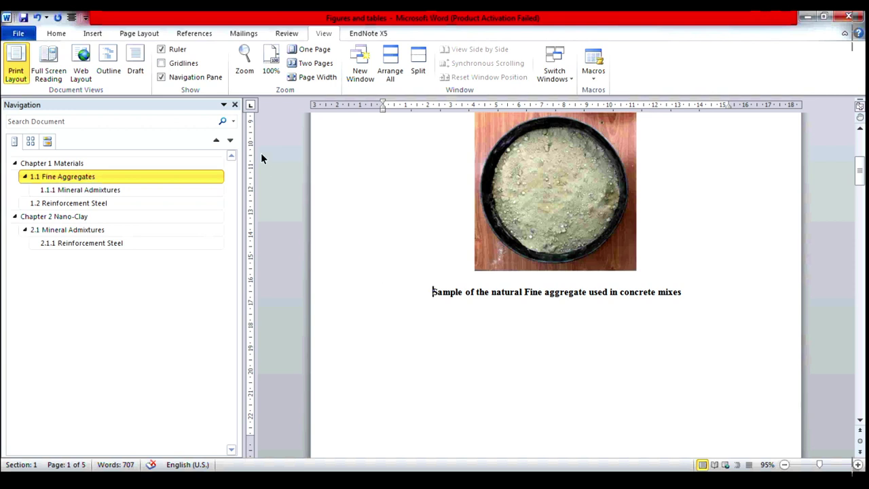
click(195, 34)
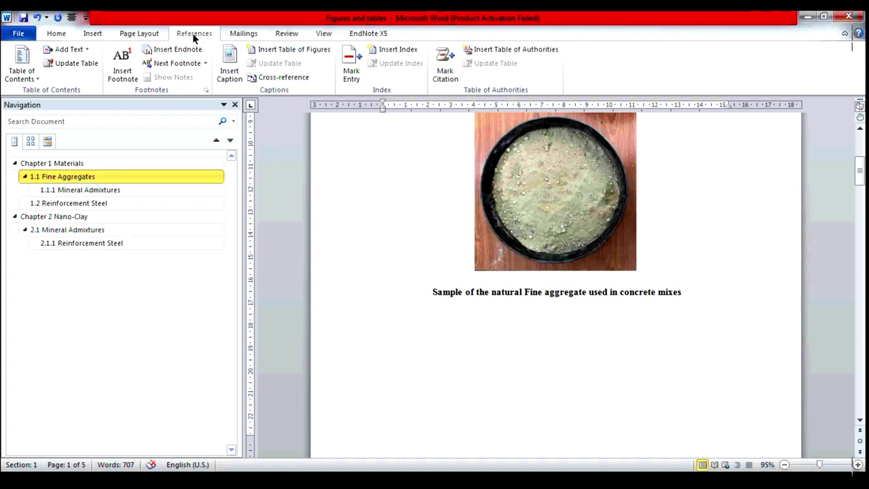
click(232, 69)
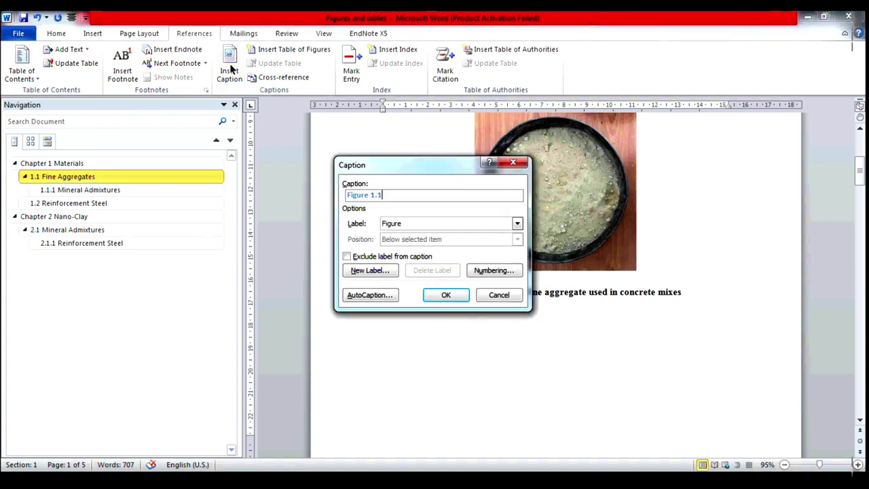
click(517, 224)
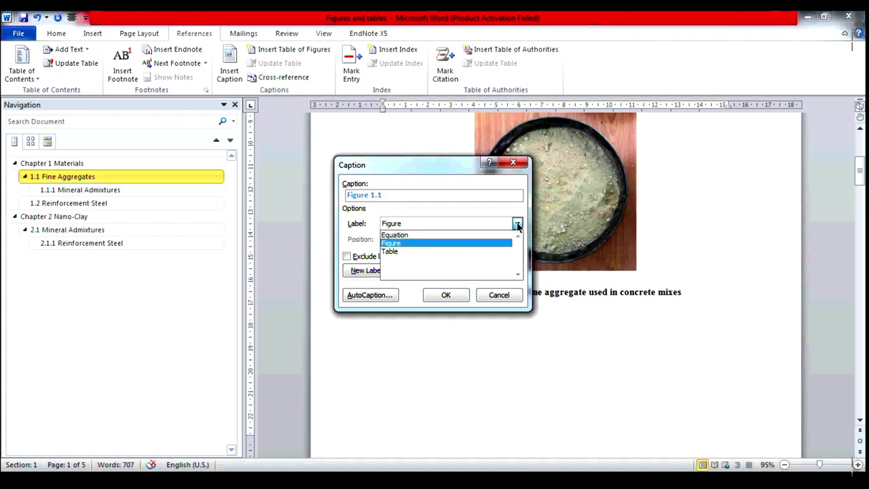
click(482, 245)
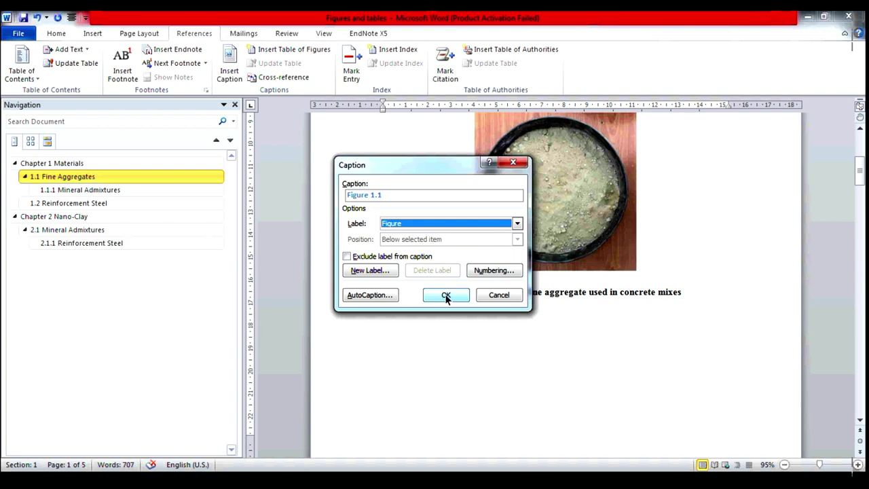
click(488, 270)
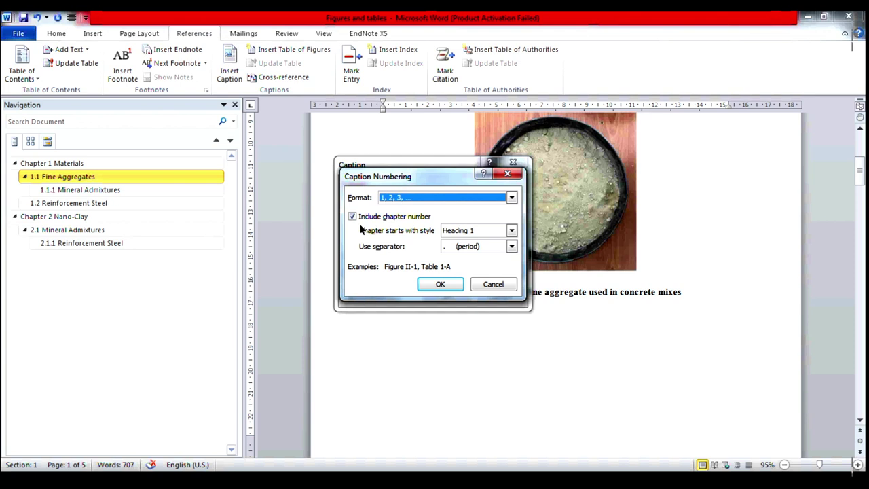
click(353, 216)
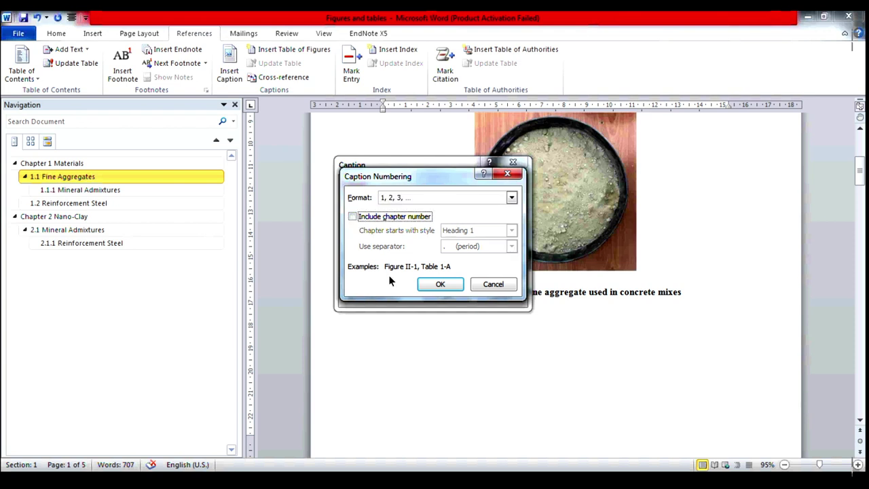
click(431, 283)
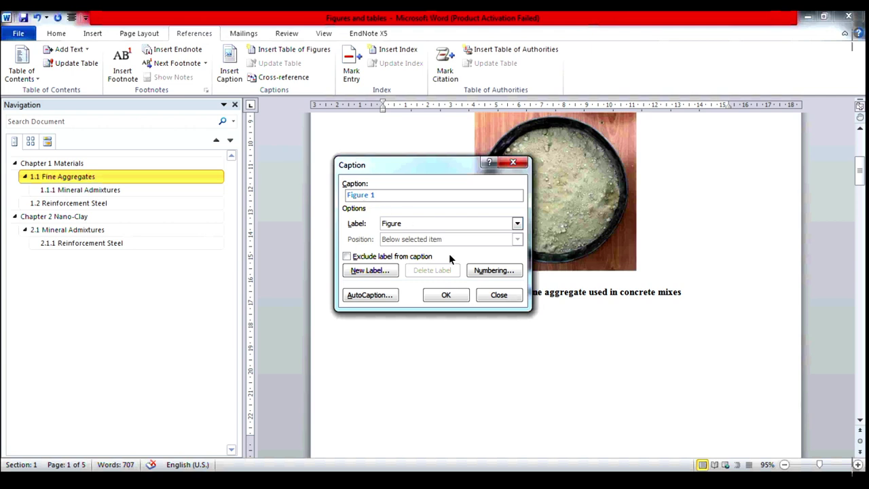
click(492, 272)
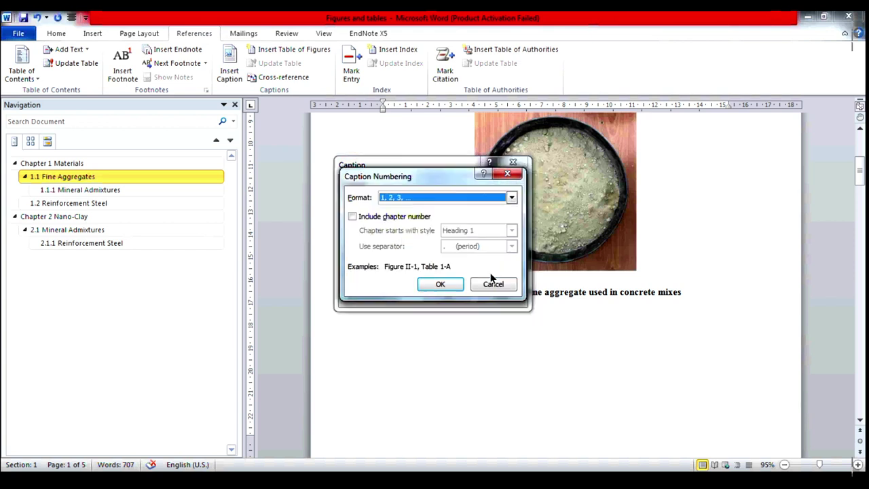
click(352, 217)
click(428, 284)
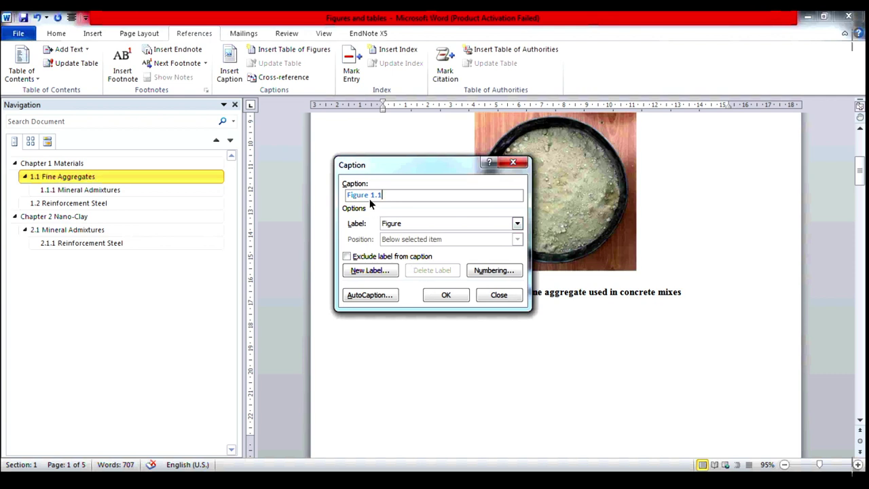
click(448, 296)
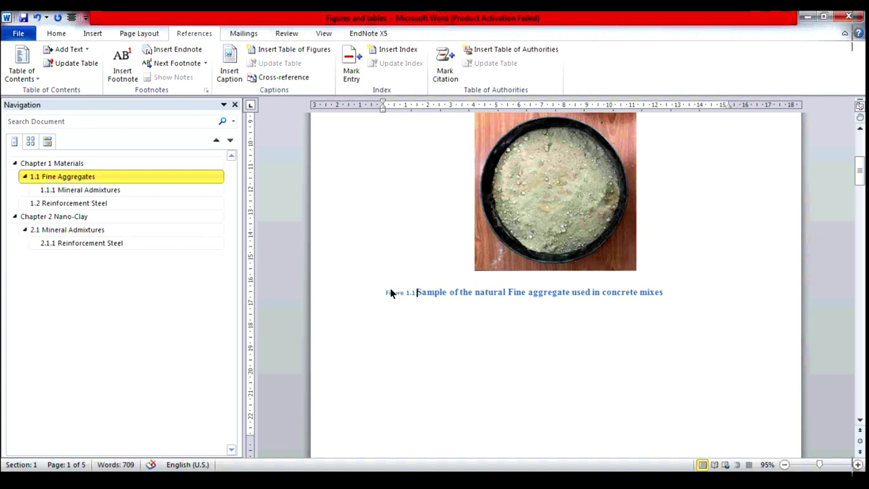
Format the Figure 1.1 caption as centered, non-bold black 12 pt Times New Roman.
drag(386, 292, 656, 294)
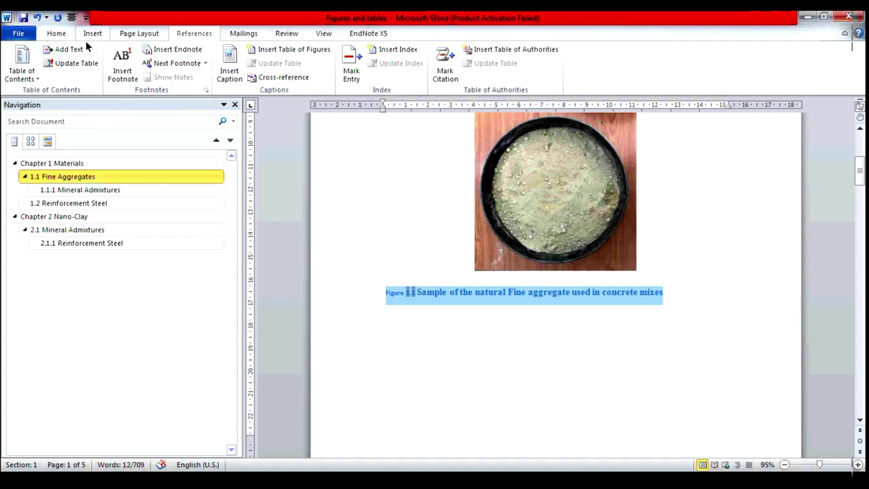
click(60, 33)
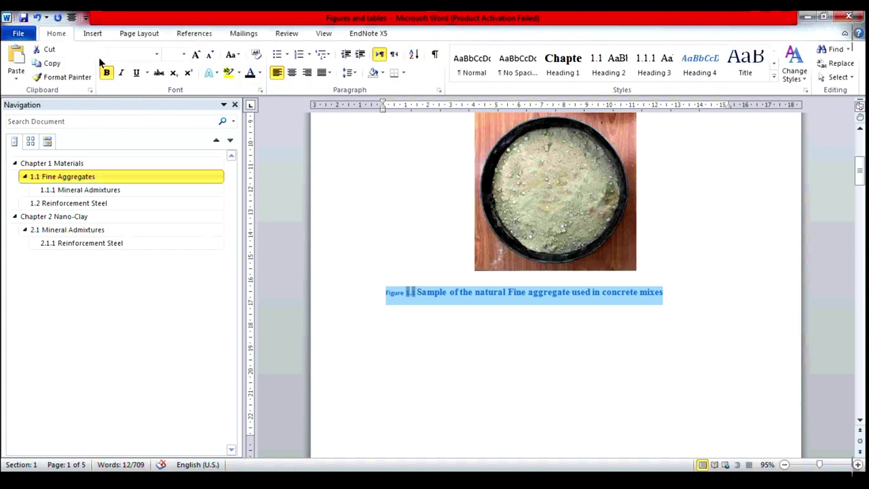
click(181, 54)
click(169, 110)
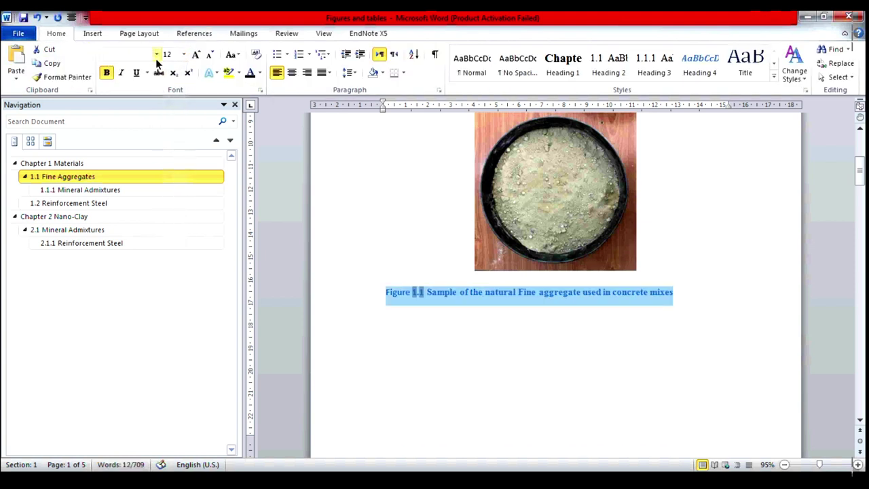
click(156, 55)
click(99, 114)
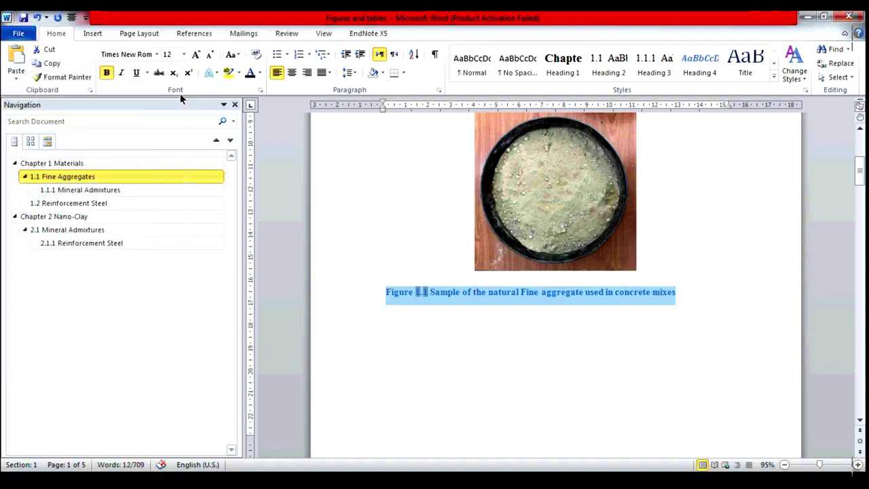
click(110, 76)
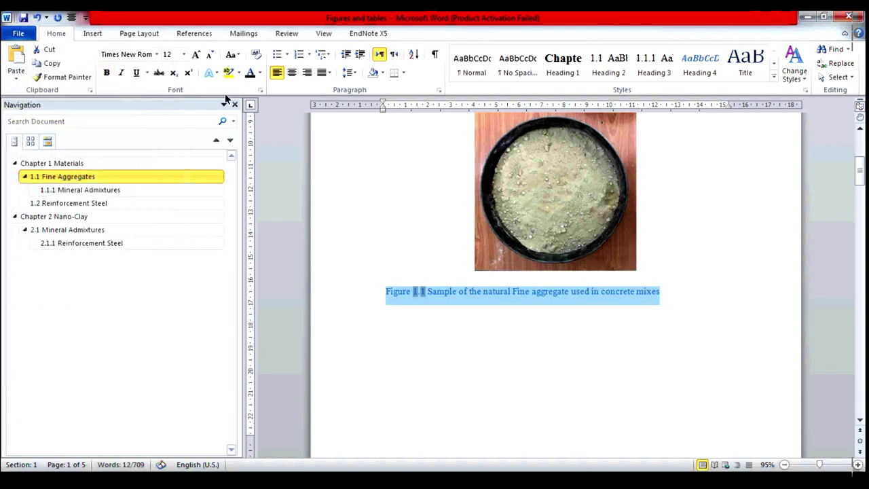
click(261, 72)
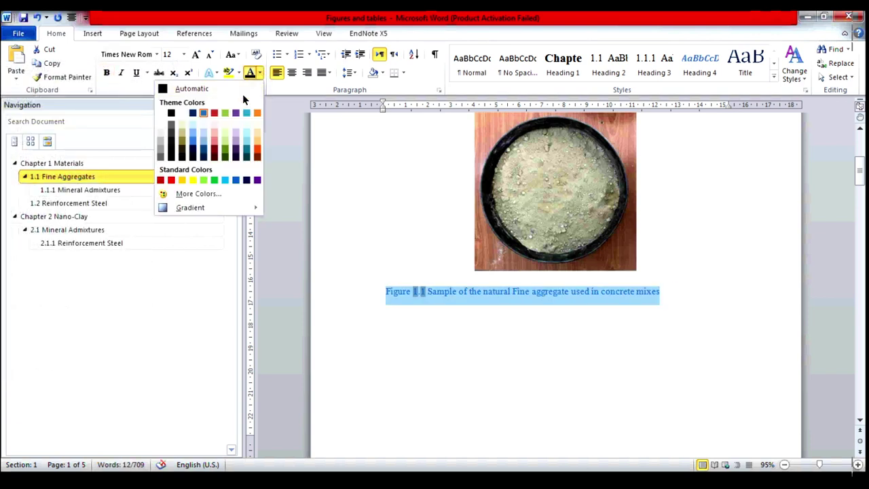
click(171, 111)
click(292, 73)
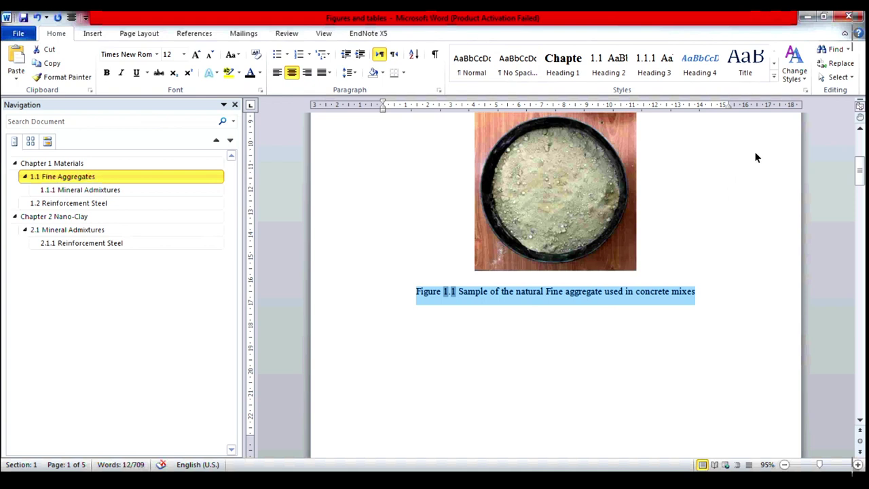
Update the Caption style to match the formatted Figure 1.1 caption.
click(774, 77)
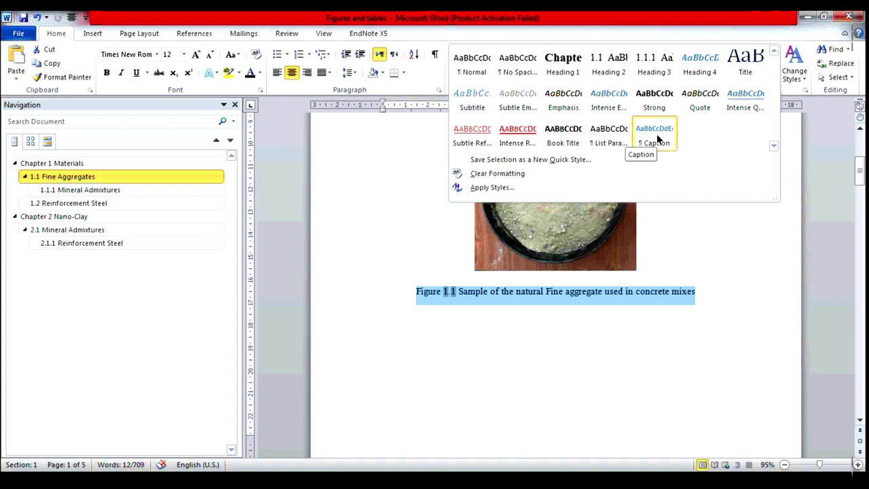
right_click(657, 139)
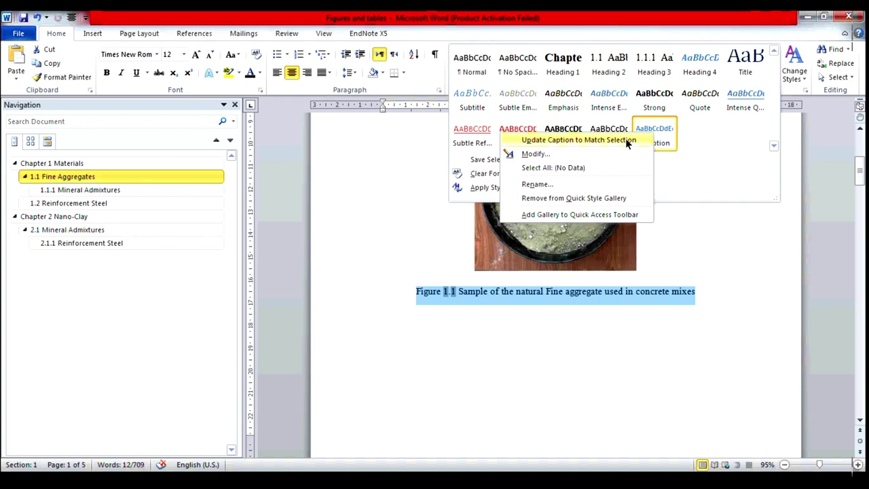
click(627, 141)
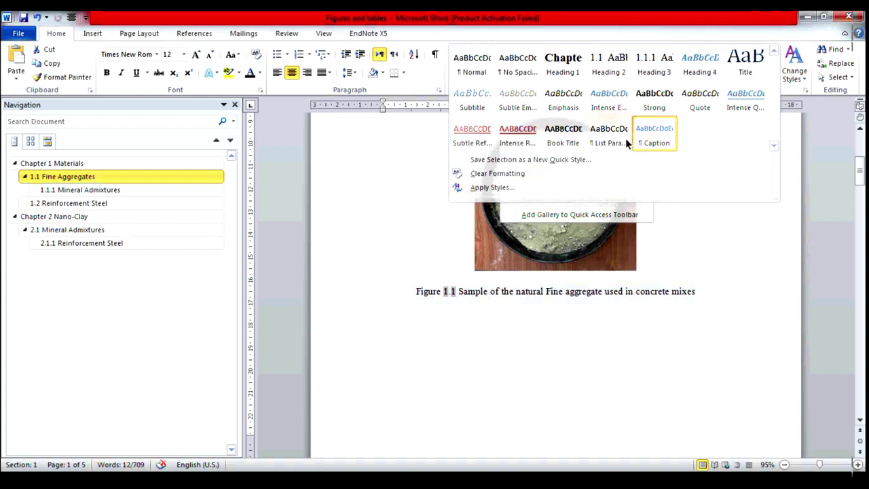
click(521, 326)
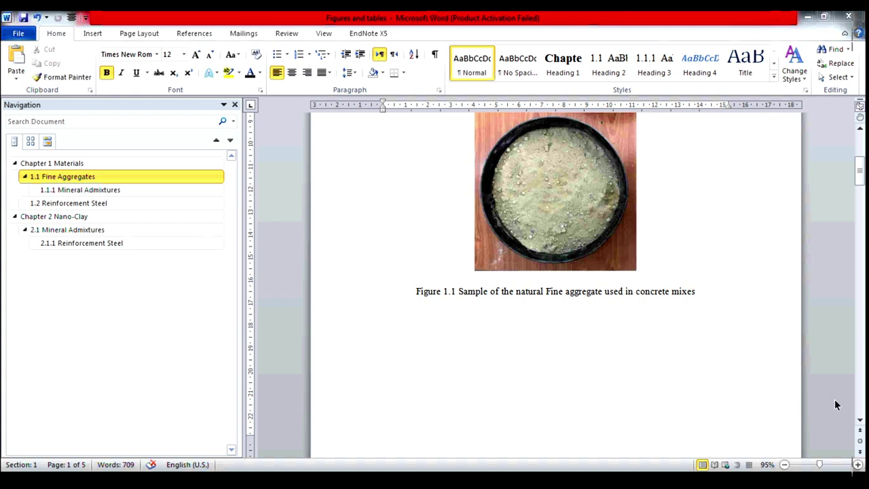
Insert a chapter-numbered 'Table 1.1' caption before the Silica sand specification title.
click(861, 421)
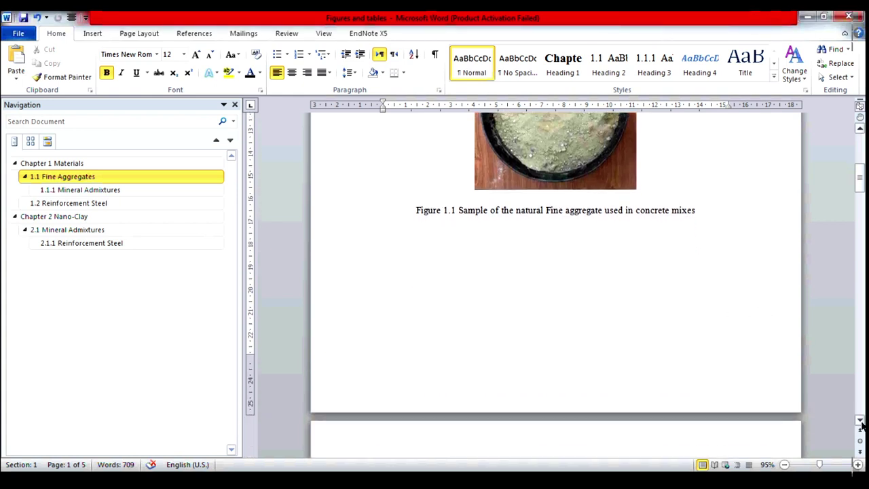
click(860, 421)
click(861, 421)
click(861, 421)
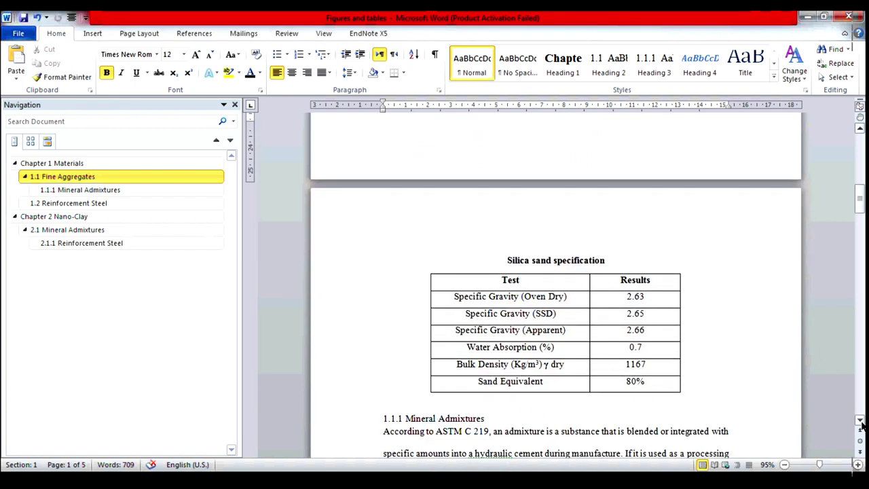
click(508, 262)
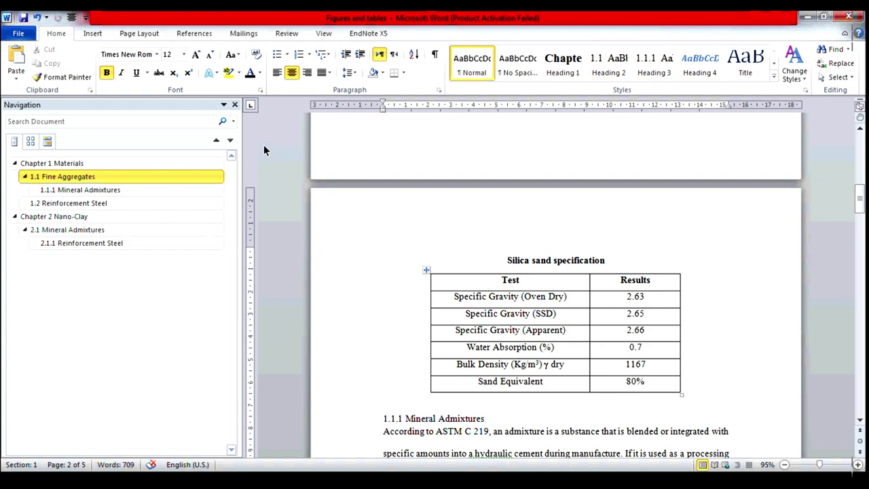
click(196, 36)
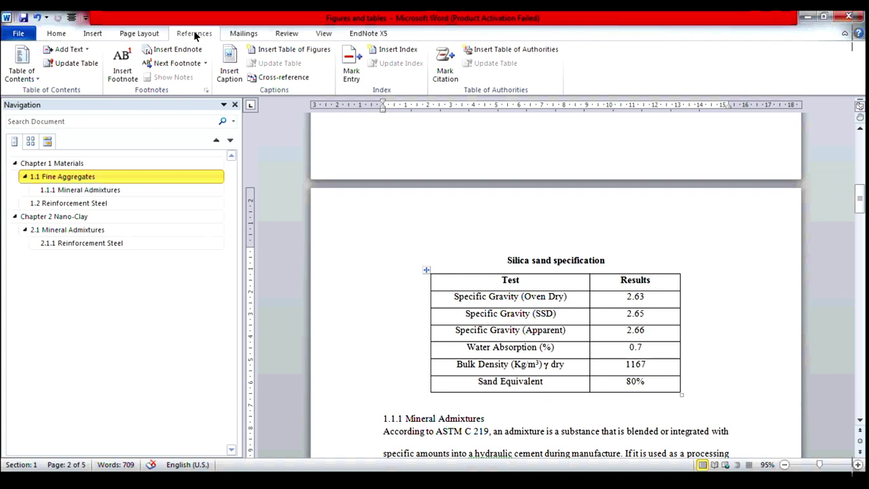
click(229, 73)
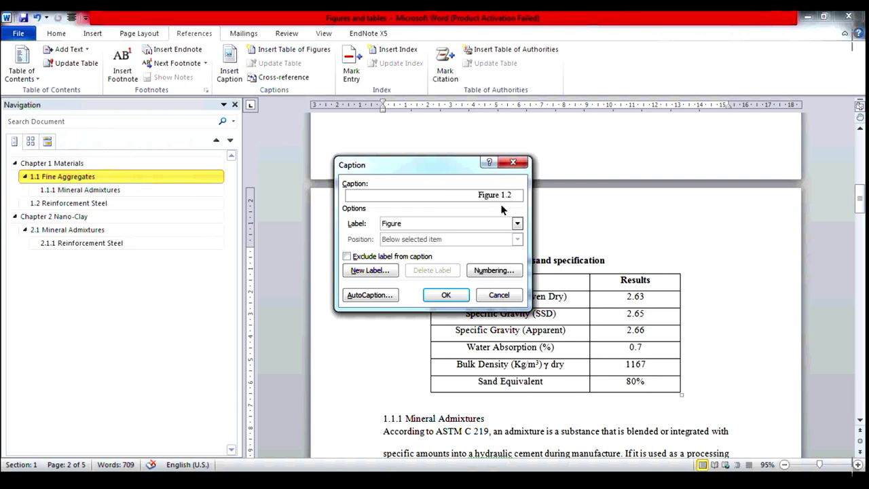
click(517, 225)
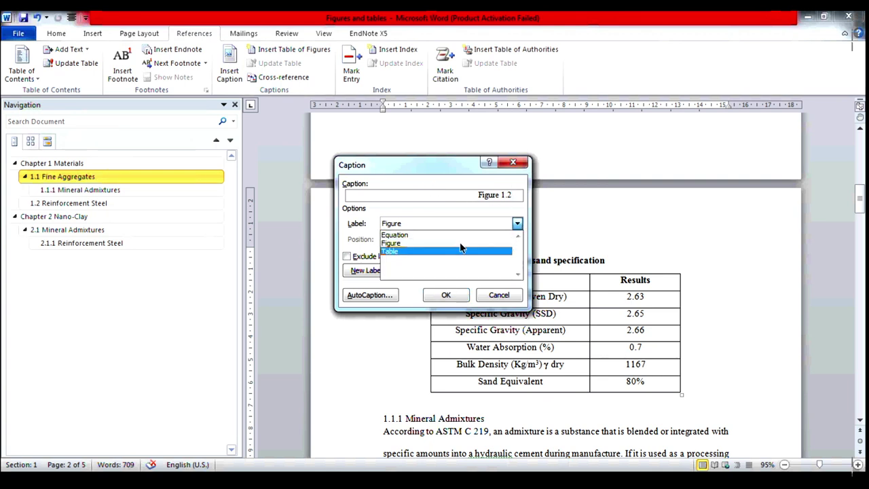
click(421, 252)
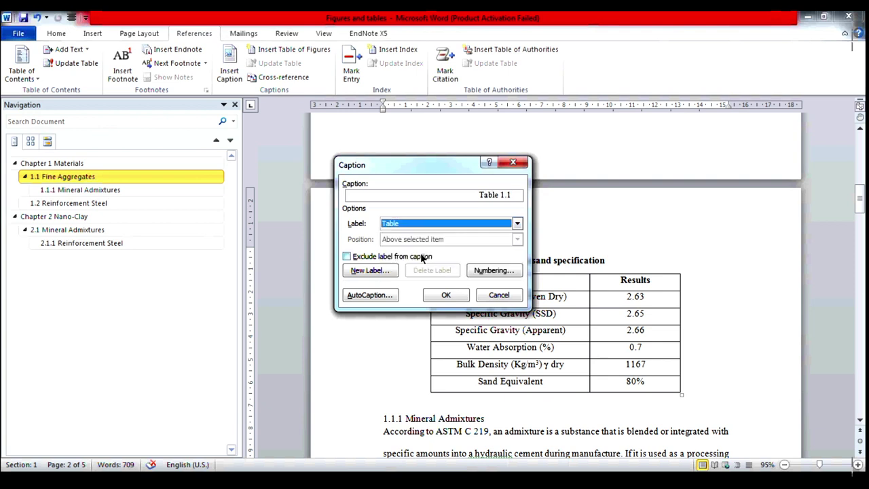
click(495, 272)
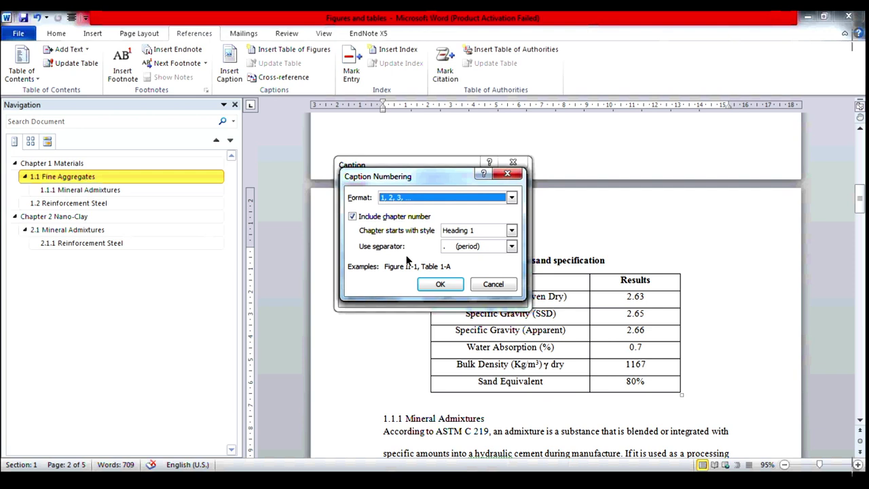
click(432, 288)
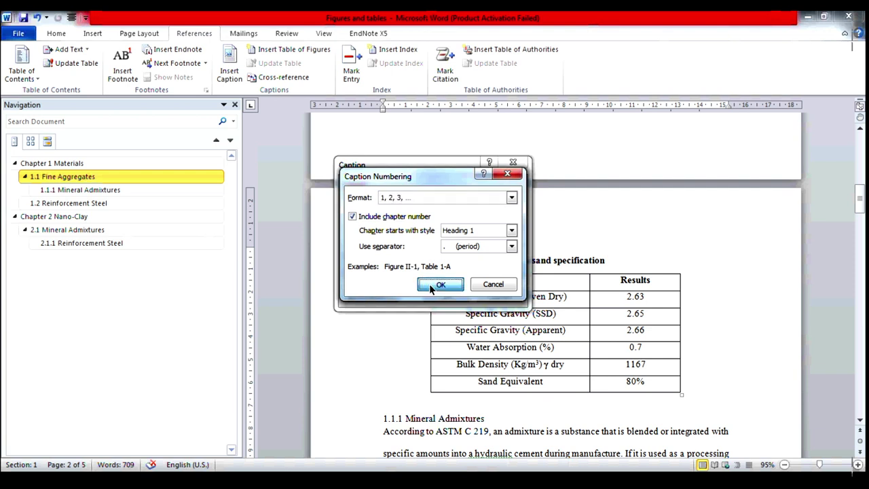
click(438, 297)
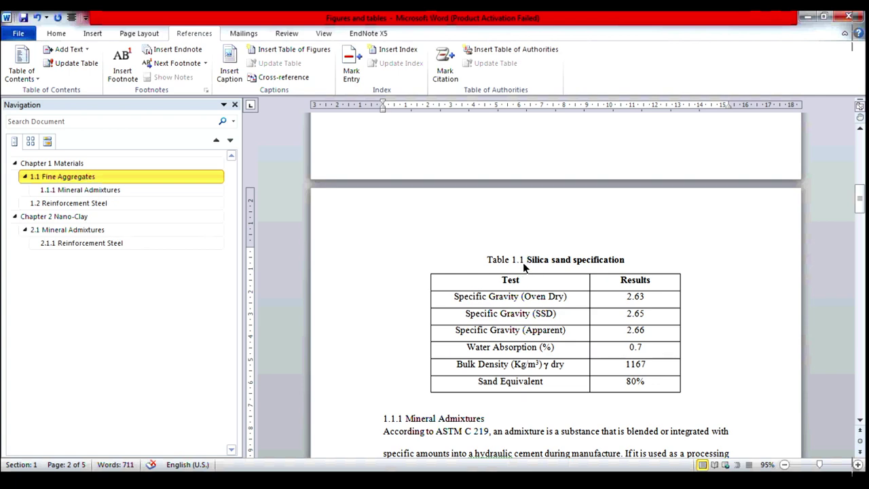
drag(860, 197, 861, 175)
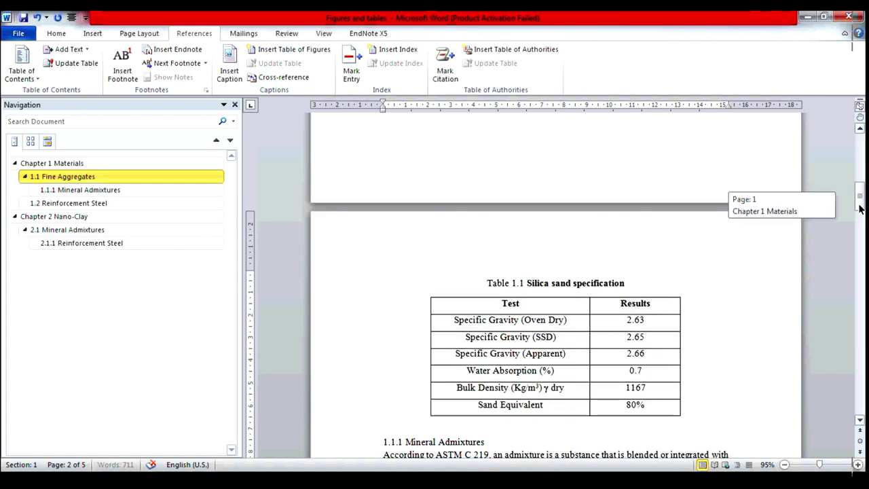
drag(860, 170, 860, 207)
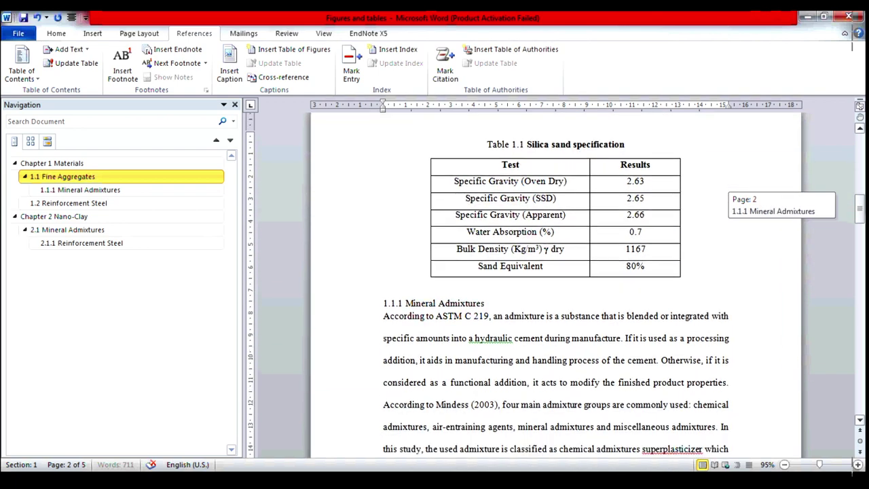
Add a 'Table 1.2' caption above the Hyperplast PC770 technical properties table.
drag(860, 207, 860, 221)
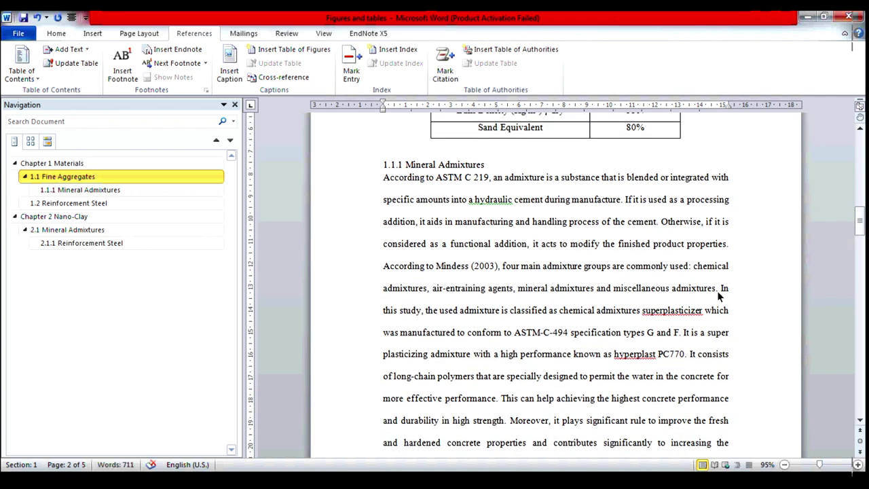
mouse_move(861, 226)
mouse_down()
mouse_move(861, 345)
mouse_move(861, 203)
mouse_move(860, 260)
mouse_up()
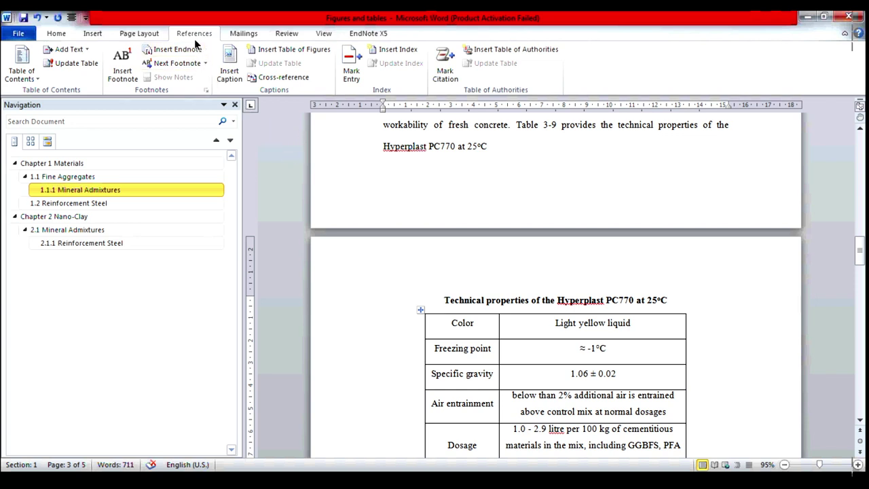
click(230, 68)
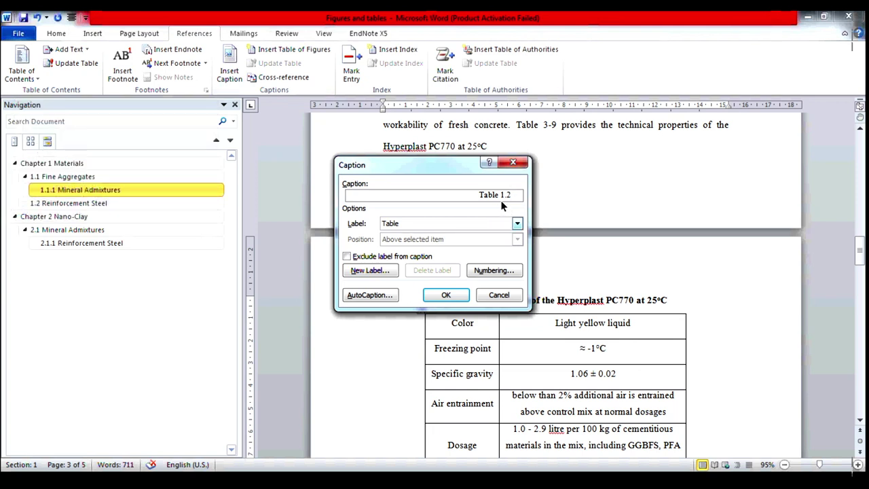
click(456, 295)
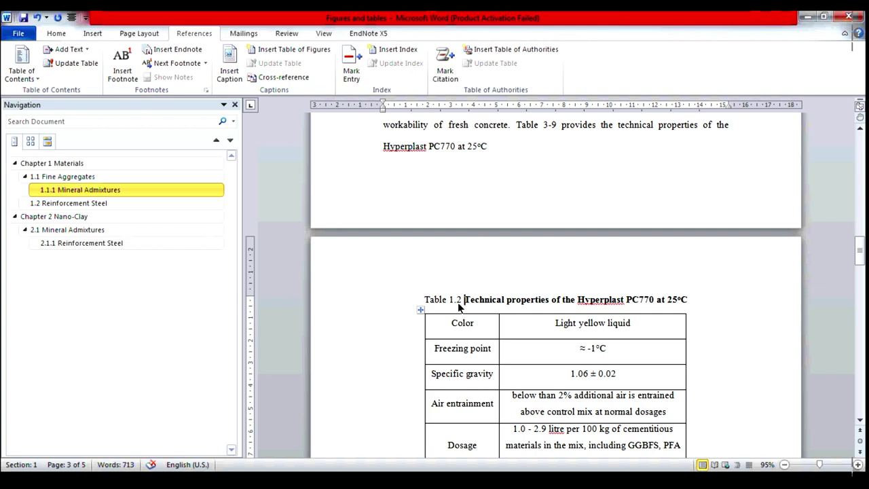
drag(859, 256, 862, 271)
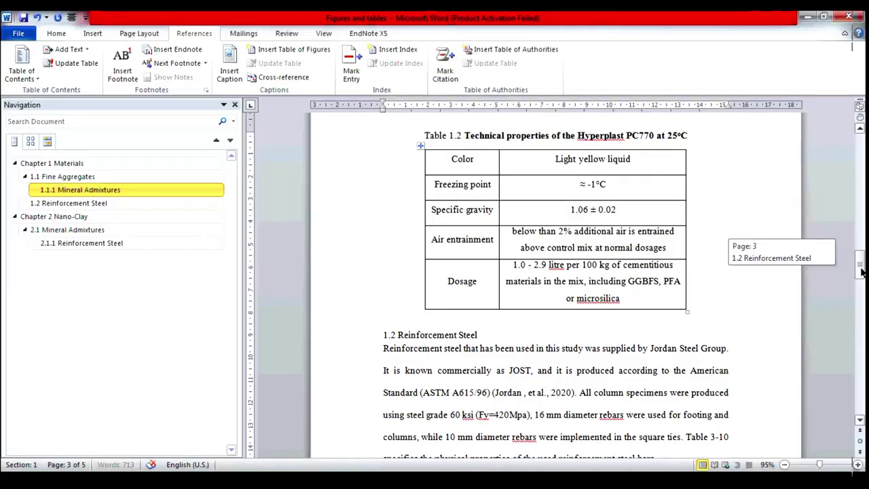
Insert a 'Table 1.3' caption before the reinforcement steel bars 'Physical properties' table title.
drag(861, 272, 863, 288)
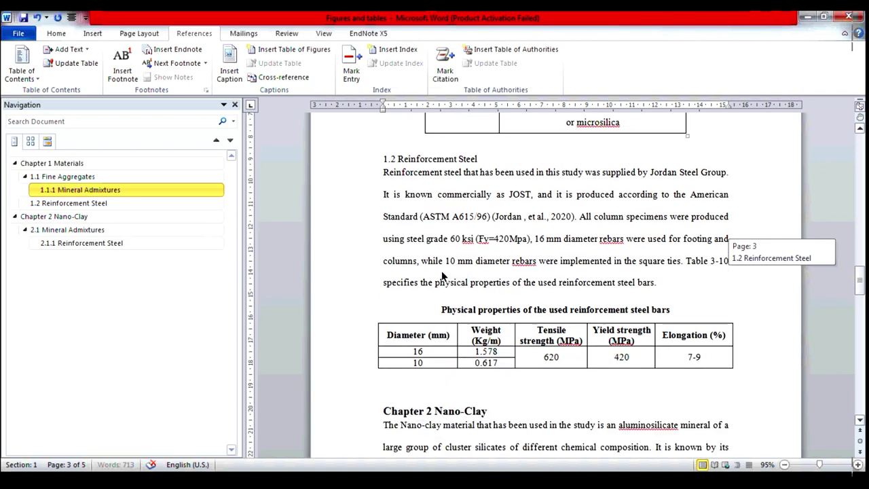
click(441, 273)
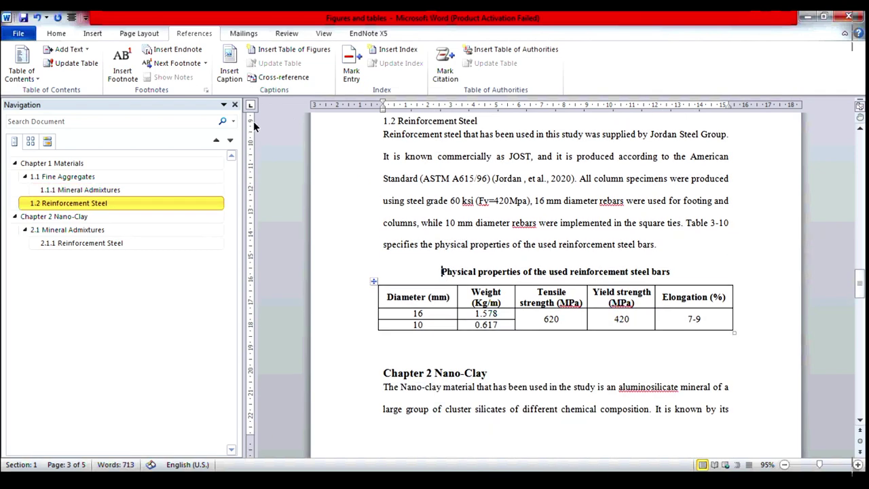
click(230, 70)
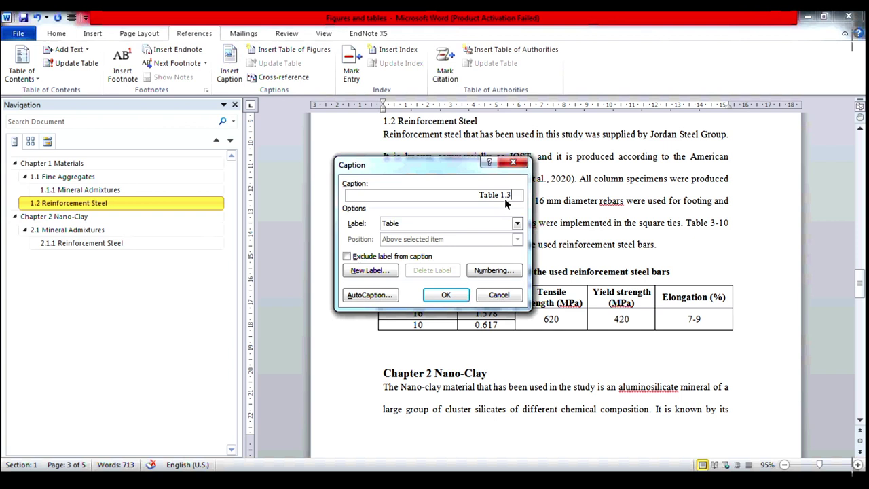
click(446, 295)
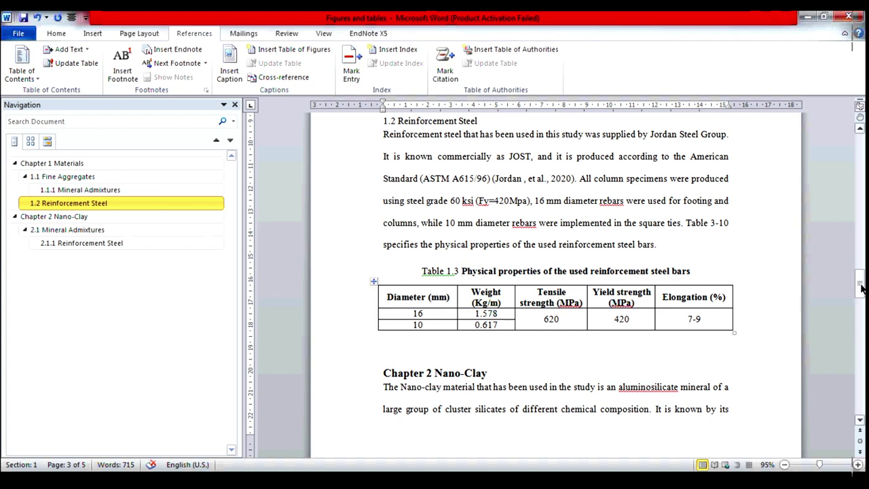
drag(861, 289, 861, 298)
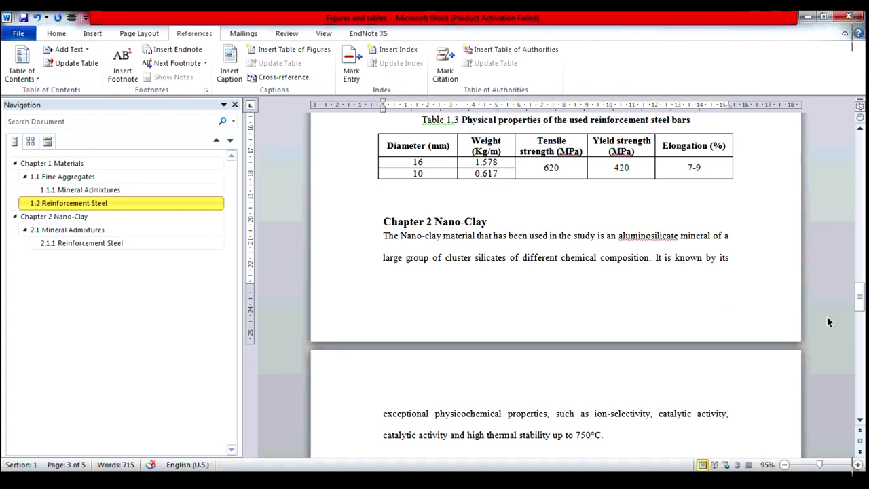
Add a 'Figure 2.1' caption before 'TEM photos of nano-clay', switching the caption label to Figure.
drag(860, 299, 860, 334)
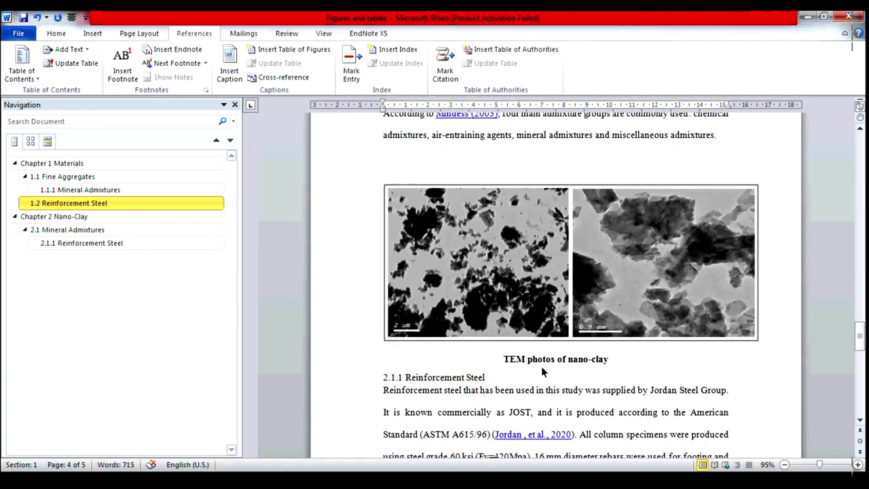
click(505, 361)
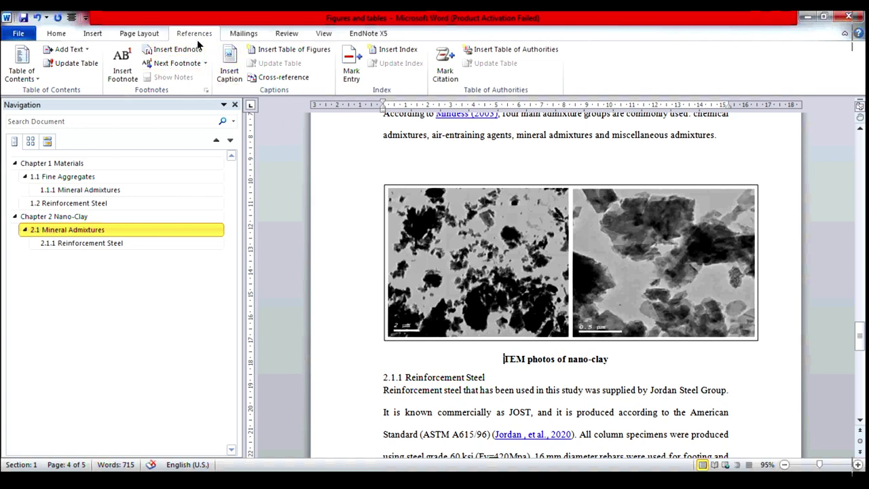
click(230, 71)
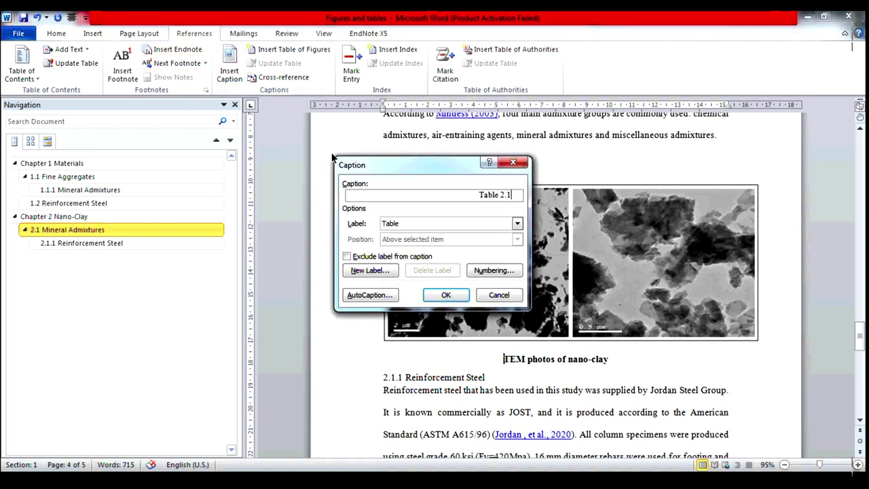
click(516, 225)
click(444, 244)
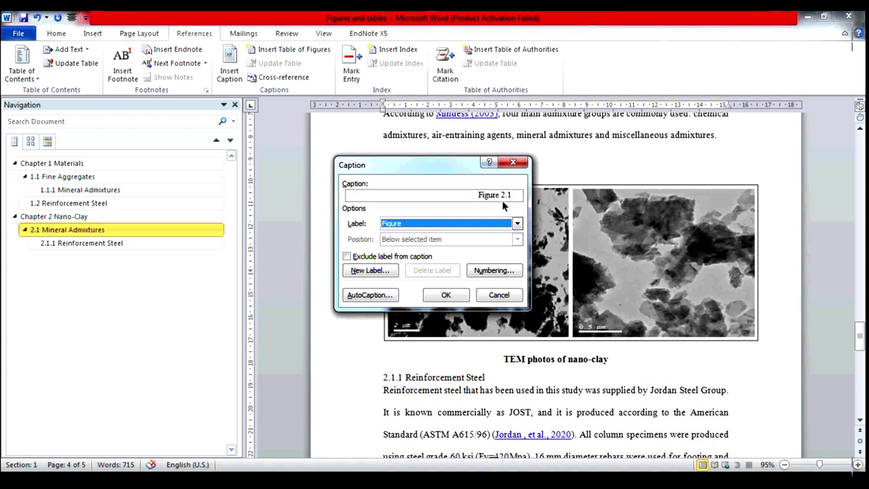
click(446, 295)
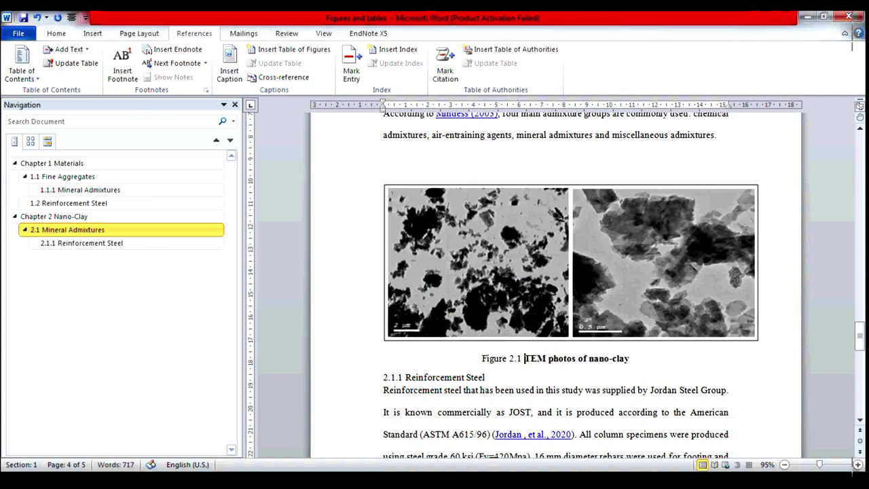
drag(860, 340, 860, 380)
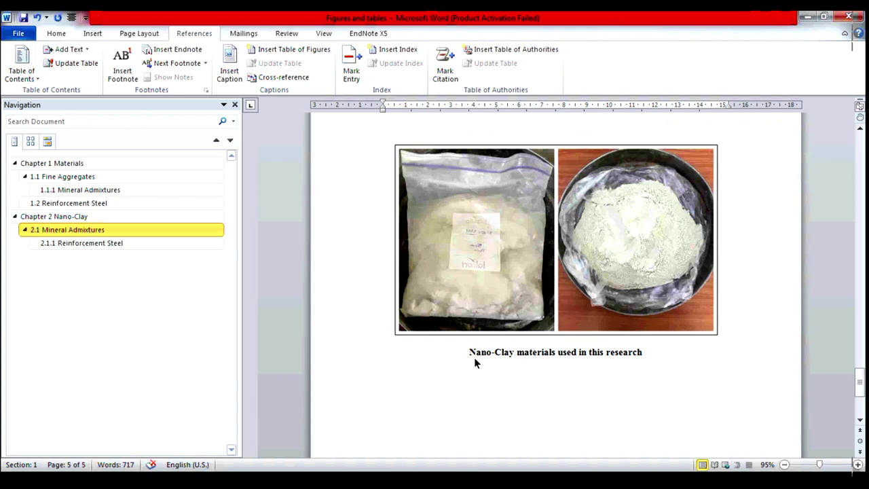
Insert a 'Figure 2.2' caption at the start of the Nano-Clay materials photo caption.
click(470, 352)
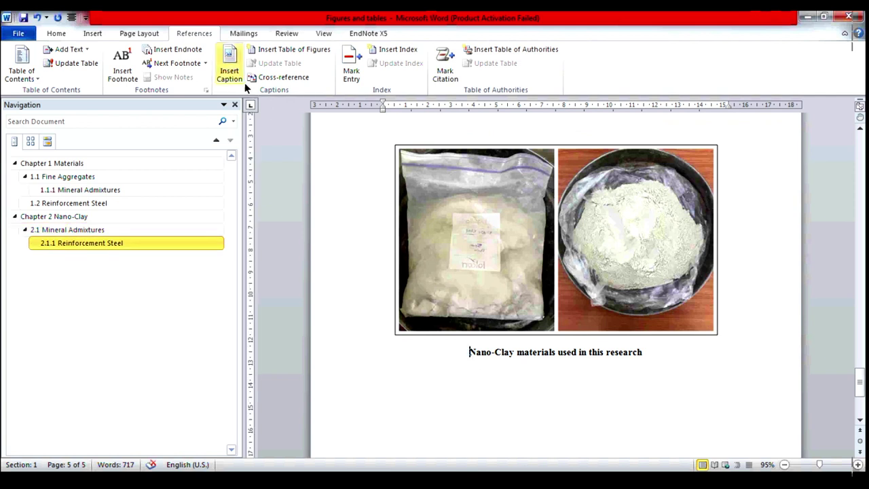
click(230, 63)
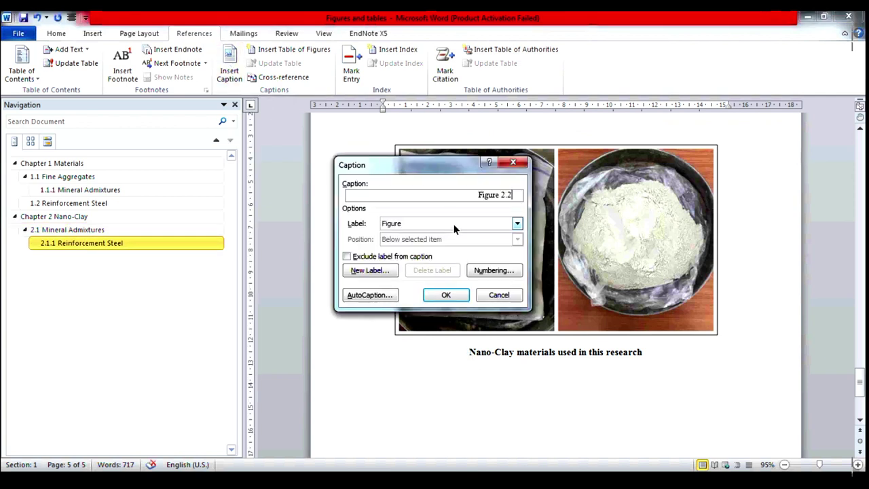
click(445, 294)
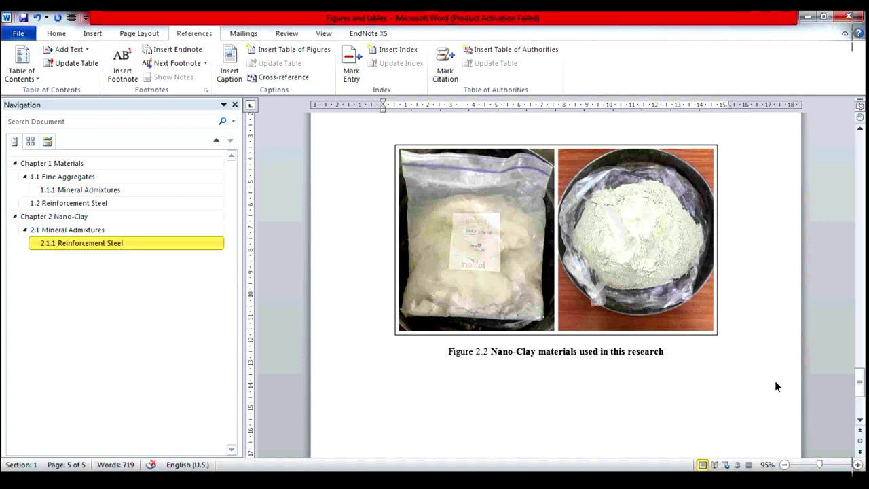
drag(862, 384, 863, 156)
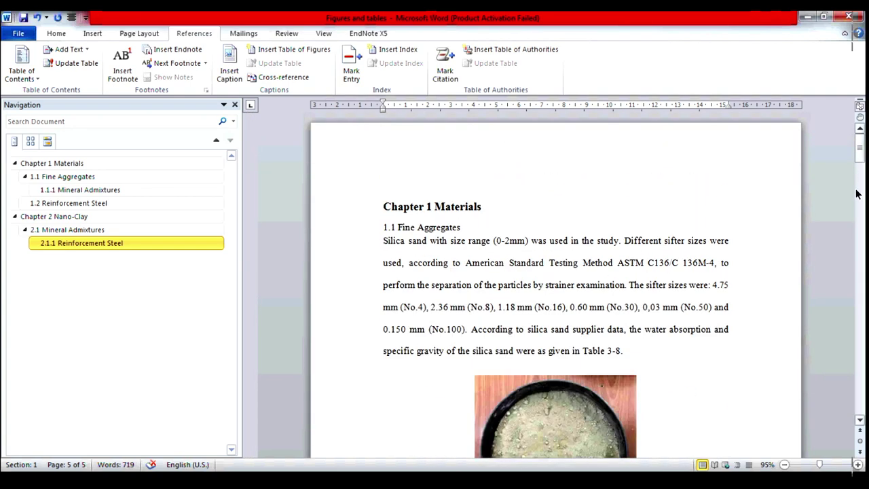
Insert a blank page ahead of the Chapter 1 Materials heading.
click(860, 148)
double_click(385, 208)
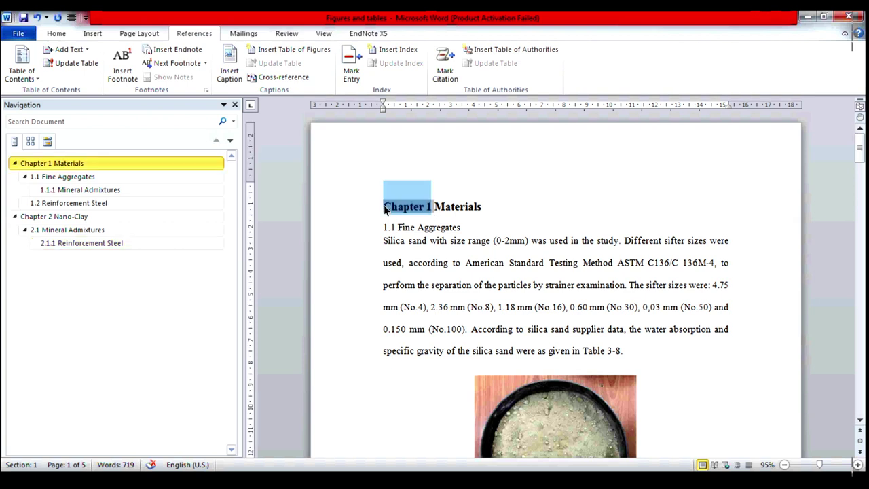
click(436, 209)
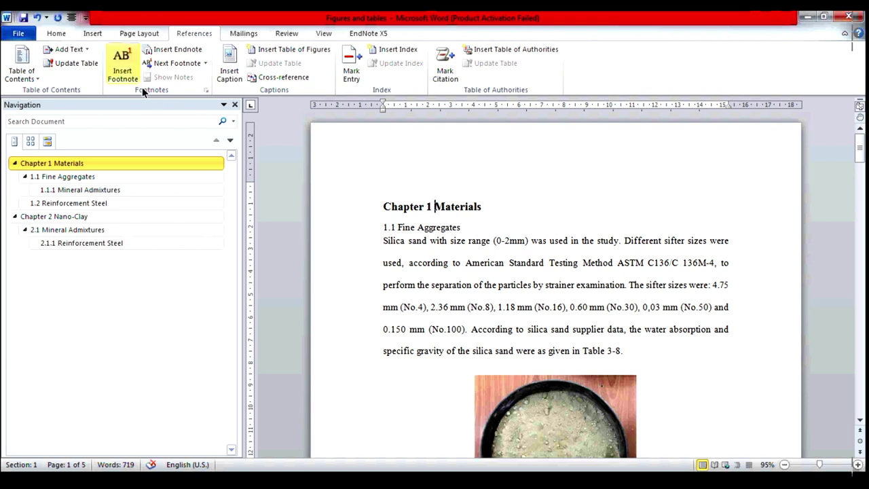
click(91, 36)
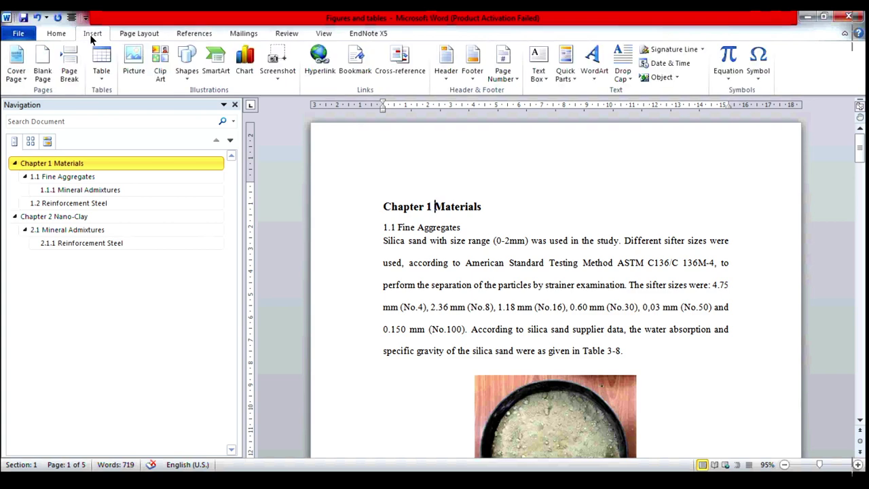
click(43, 75)
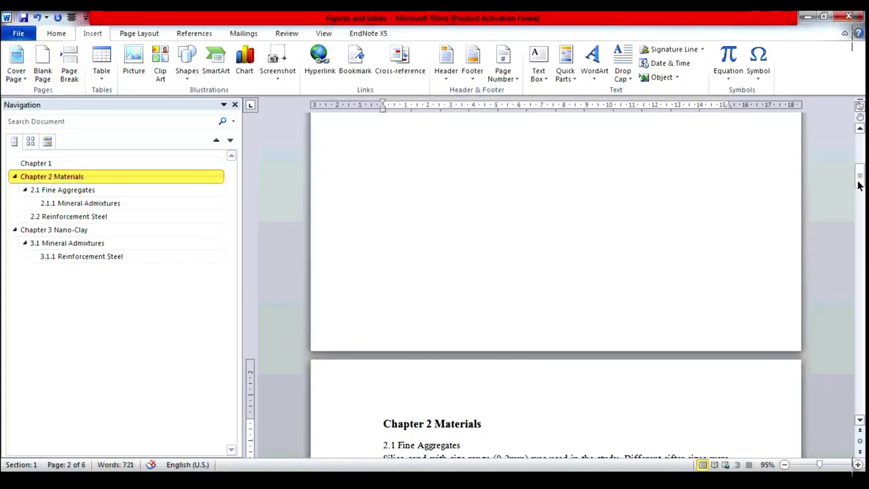
Remove the chapter numbering from the heading line on the new page.
drag(860, 175, 856, 155)
click(431, 208)
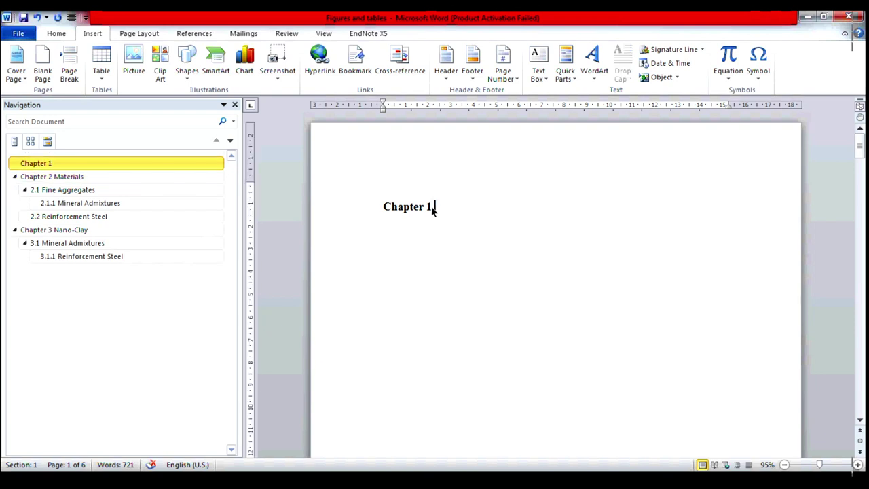
key(BackSpace)
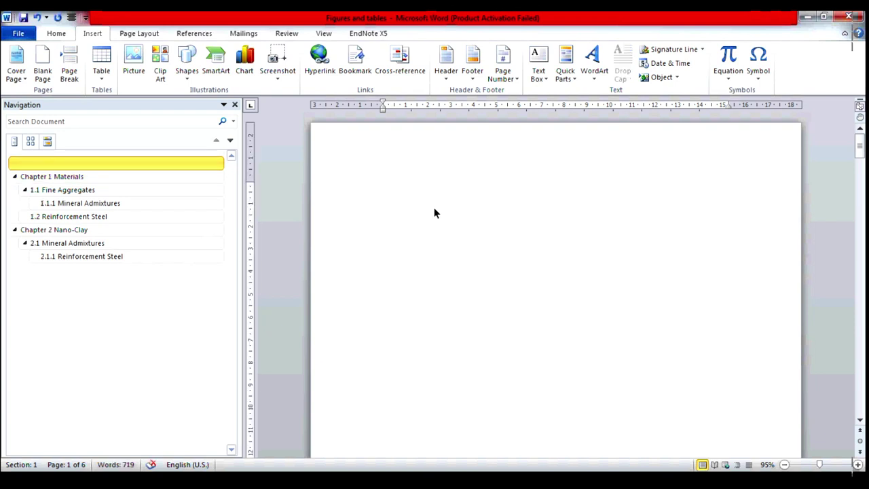
click(861, 422)
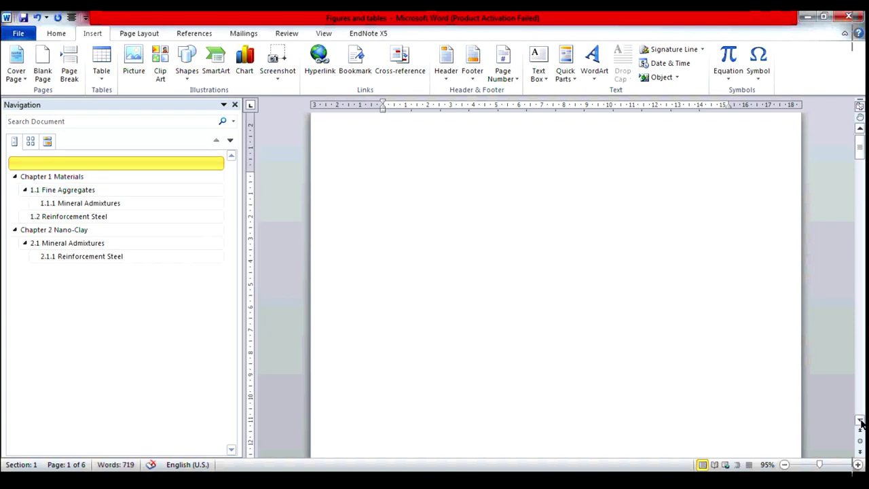
drag(861, 423, 862, 423)
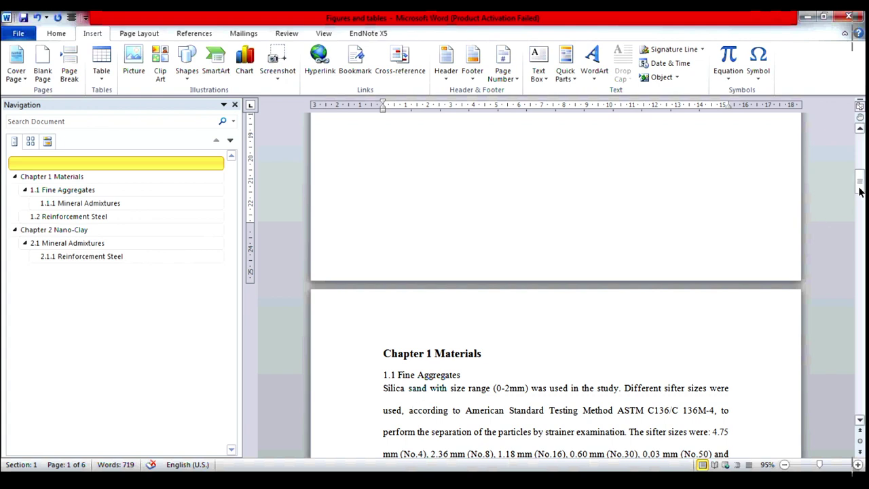
Insert a second blank page at the top of page 1.
drag(860, 183, 860, 146)
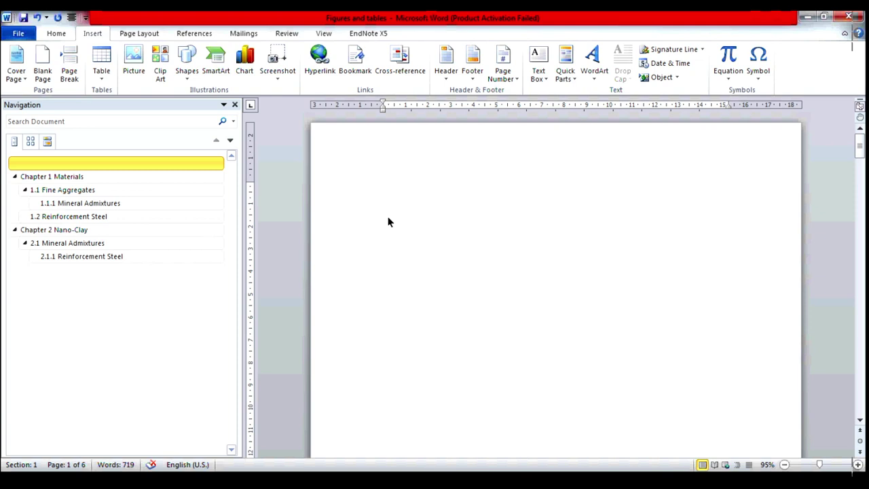
click(389, 222)
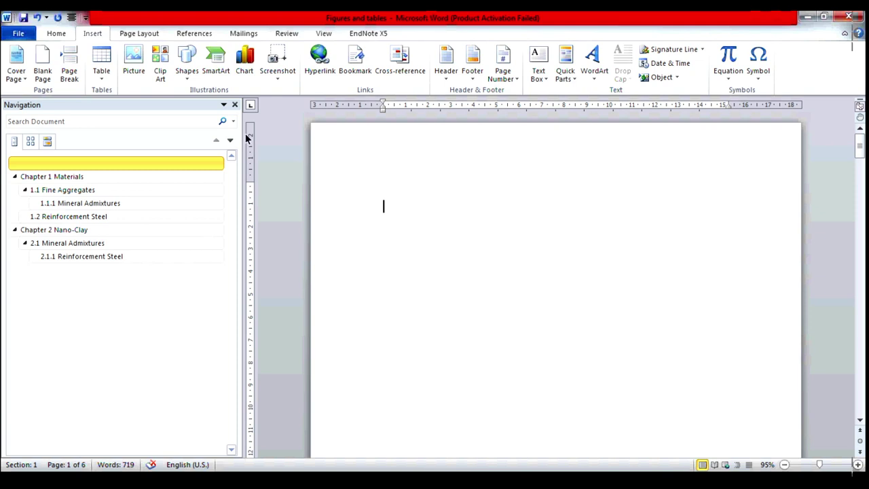
click(43, 68)
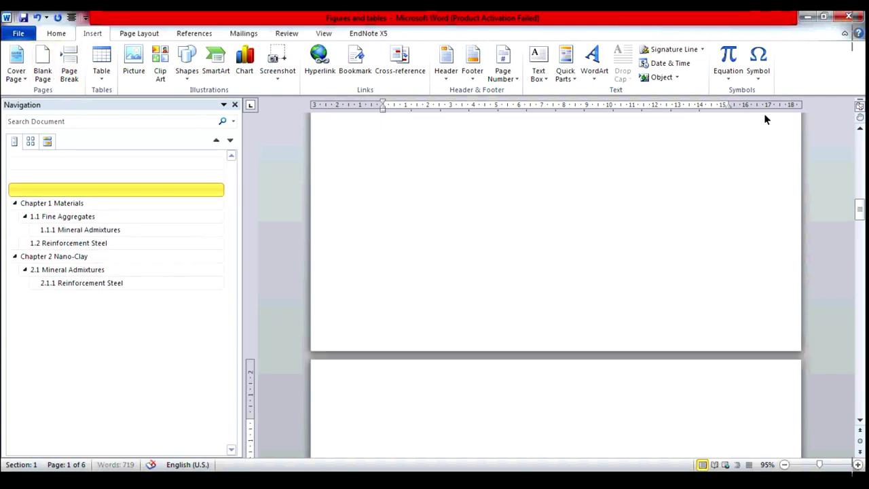
mouse_move(860, 212)
mouse_down()
mouse_move(863, 241)
mouse_move(860, 143)
mouse_up()
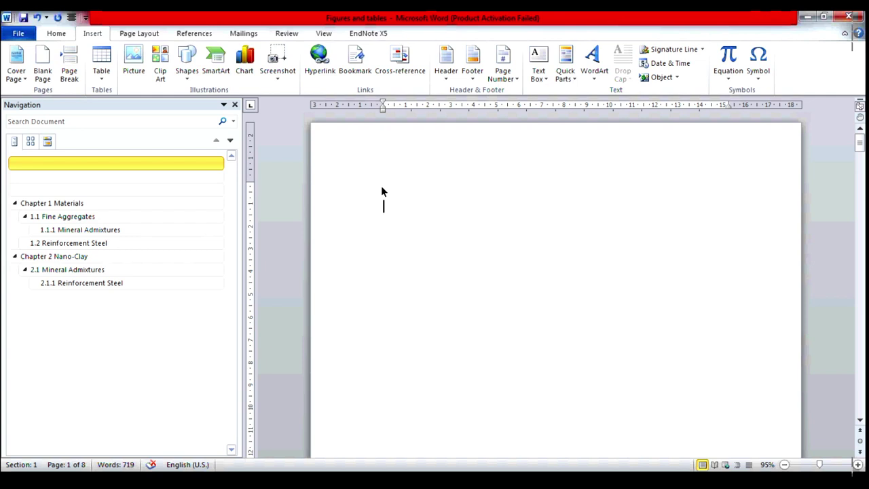
Type the heading 'List of contents' on page 1 and start a new line beneath it.
text(Li)
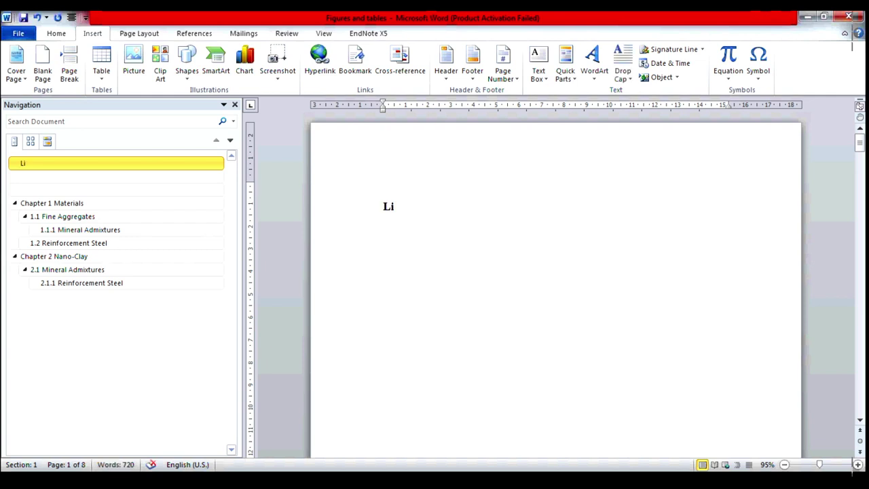
text(st)
text( of conte)
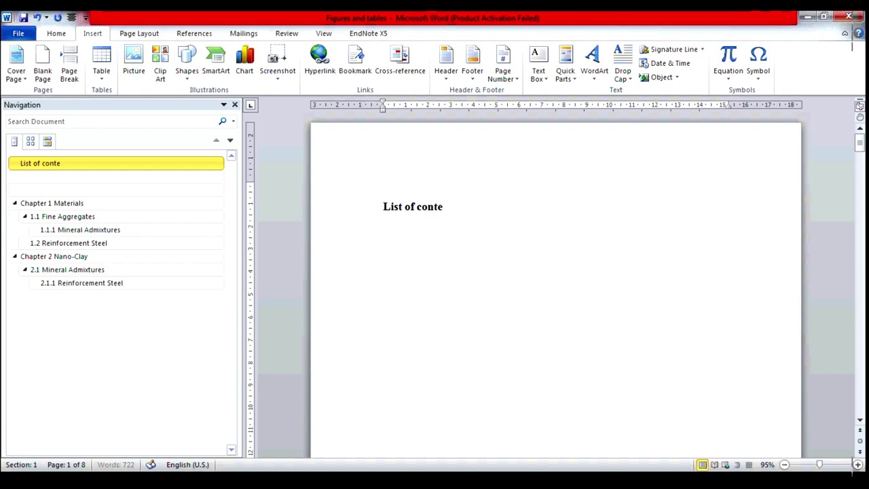
text(nts)
key(Return)
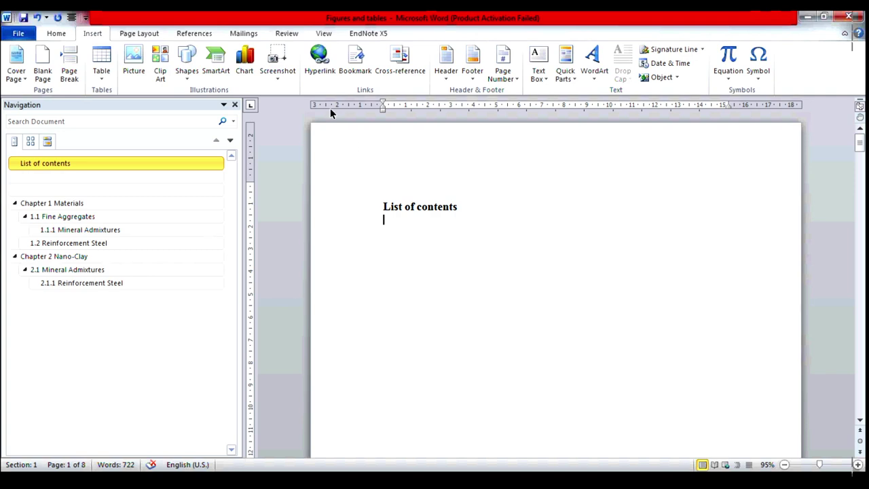
click(203, 47)
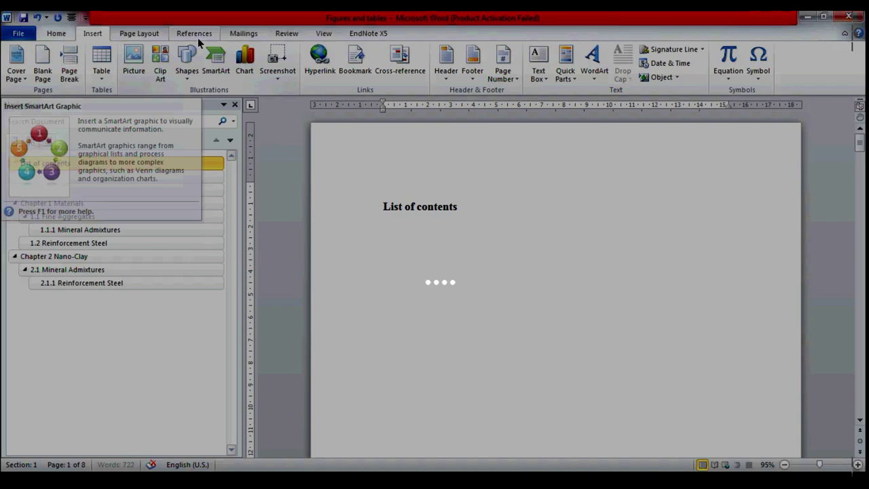
click(196, 34)
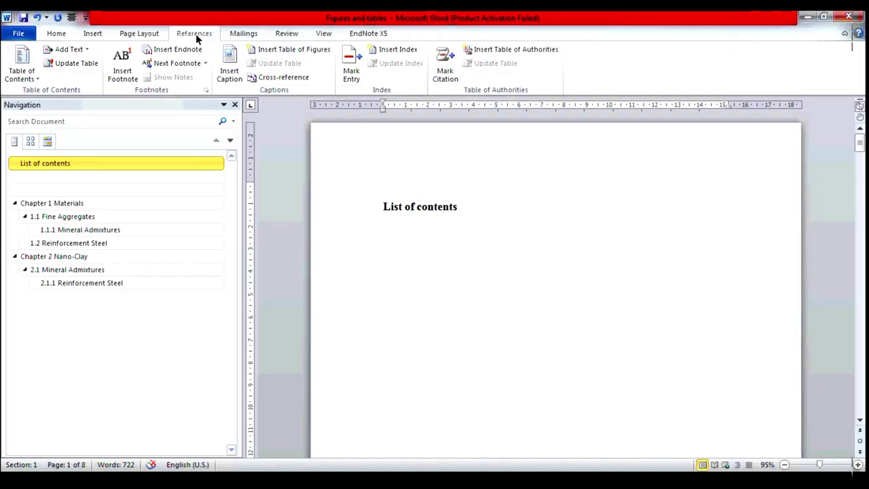
click(39, 78)
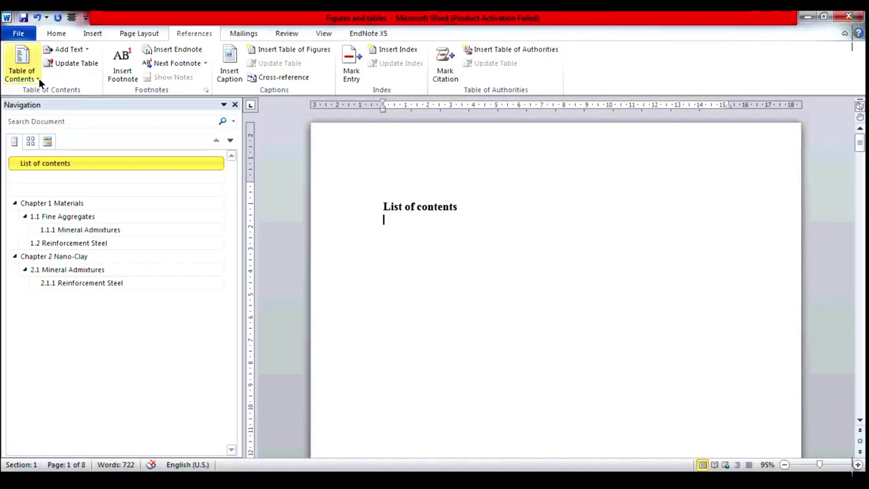
Open the custom Table of Contents settings and its Style list showing TOC 1 to TOC 9.
click(39, 79)
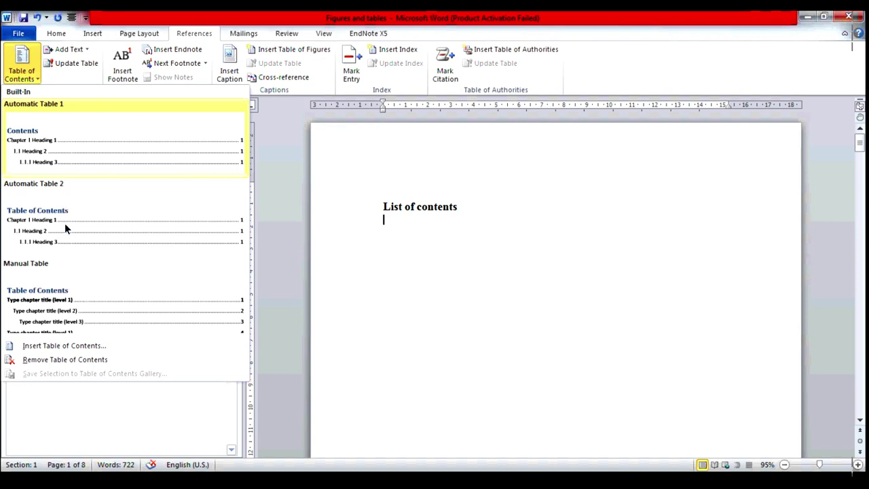
click(60, 348)
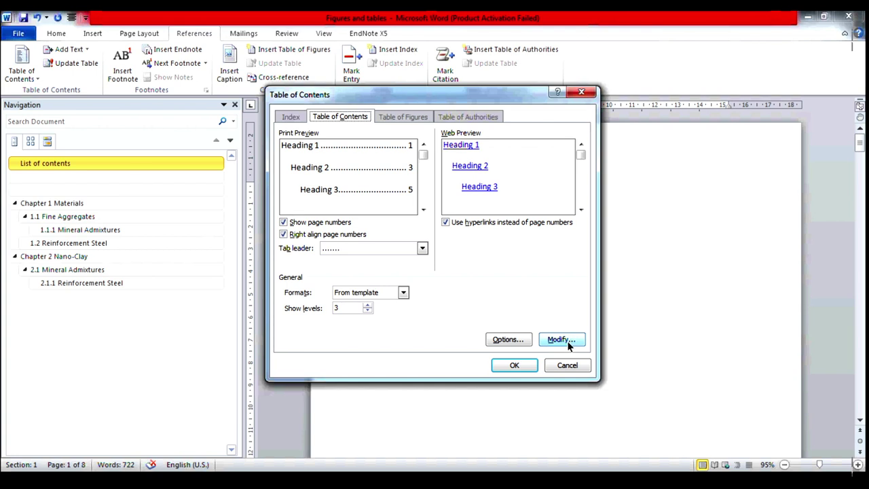
click(562, 340)
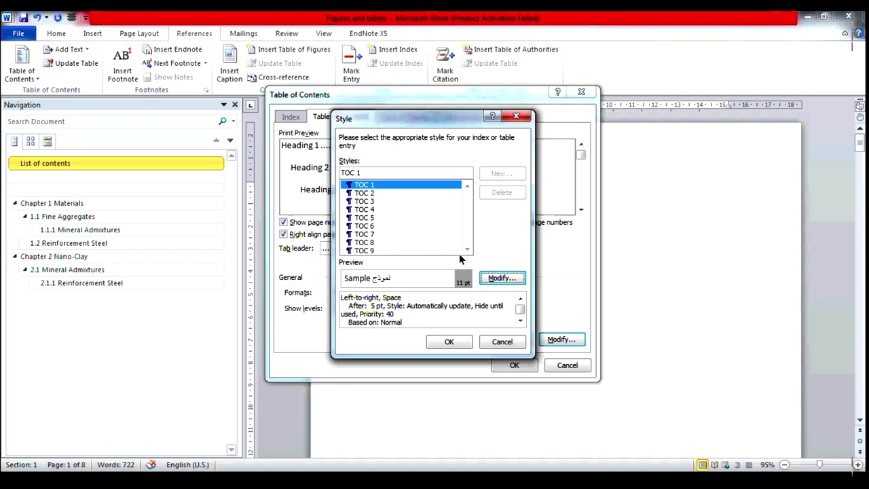
Set the TOC 1 style to Times New Roman, 12 pt, black text.
click(494, 282)
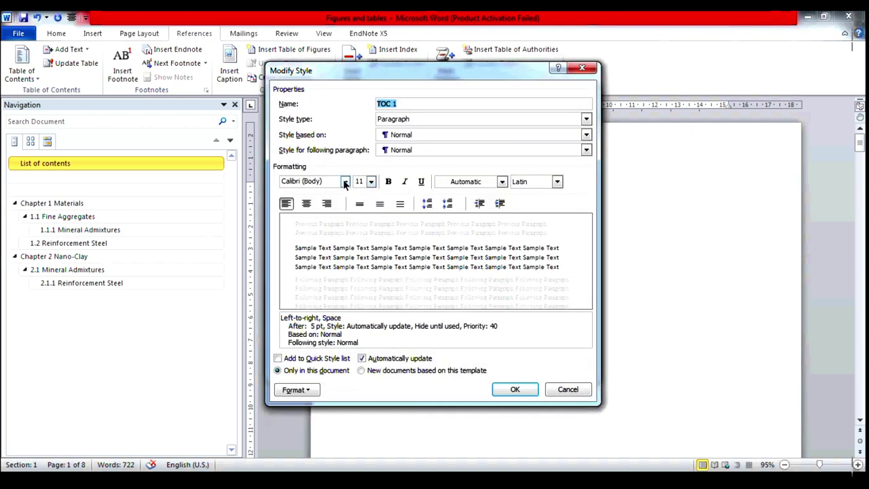
click(345, 182)
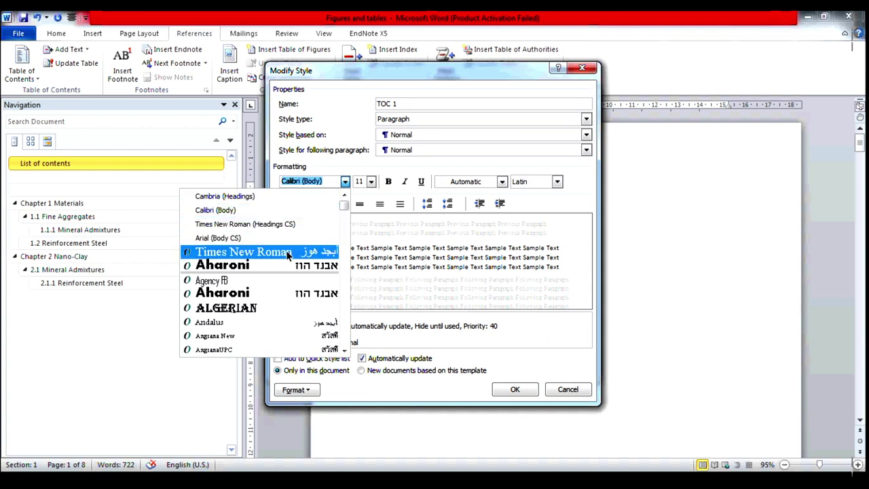
click(288, 252)
click(370, 182)
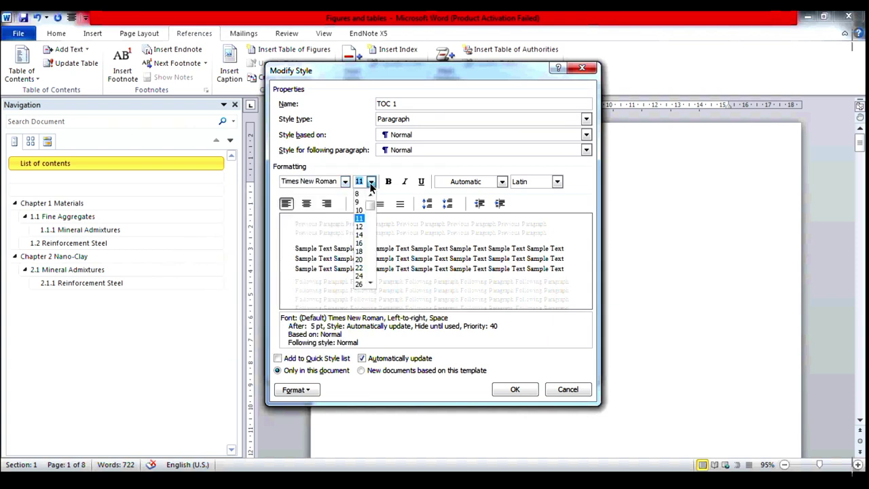
click(359, 227)
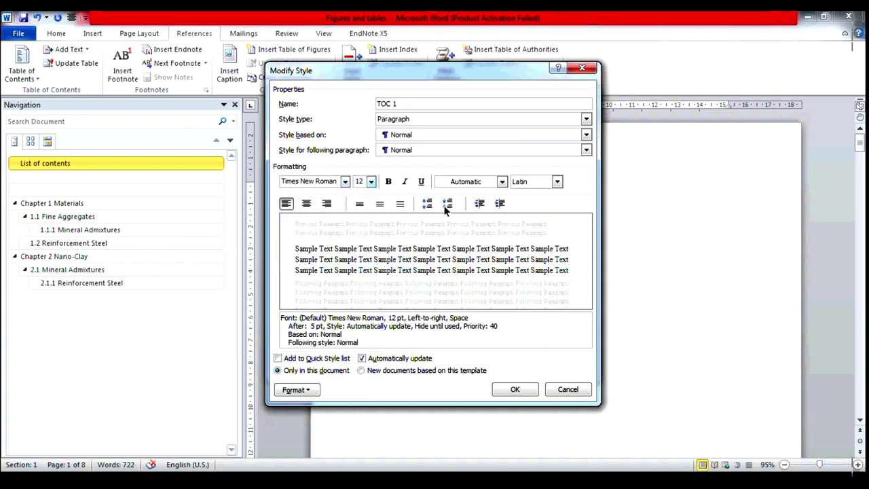
click(501, 182)
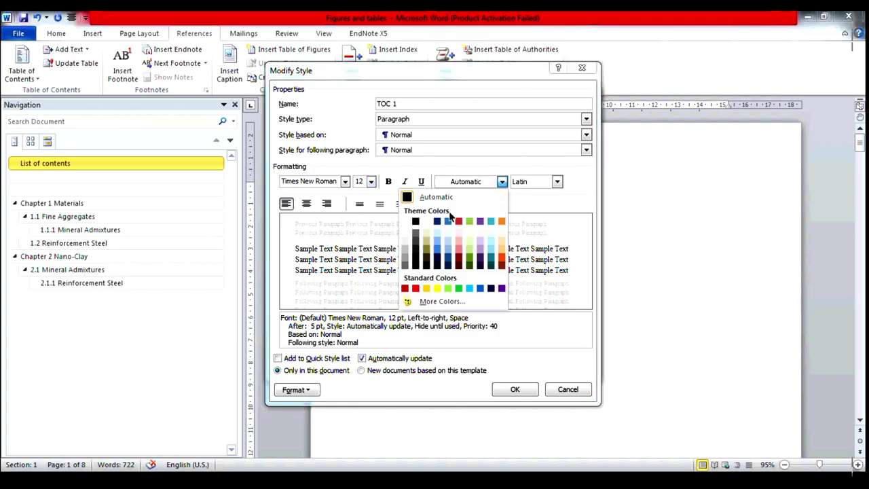
click(416, 223)
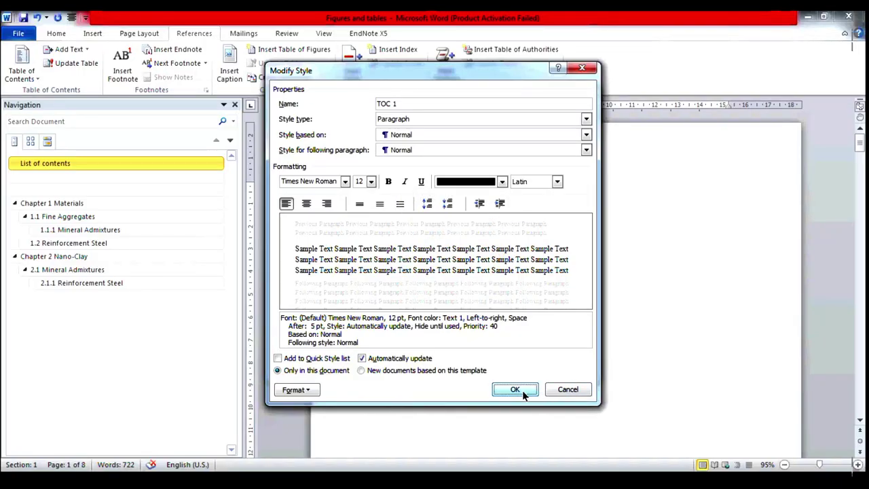
click(516, 390)
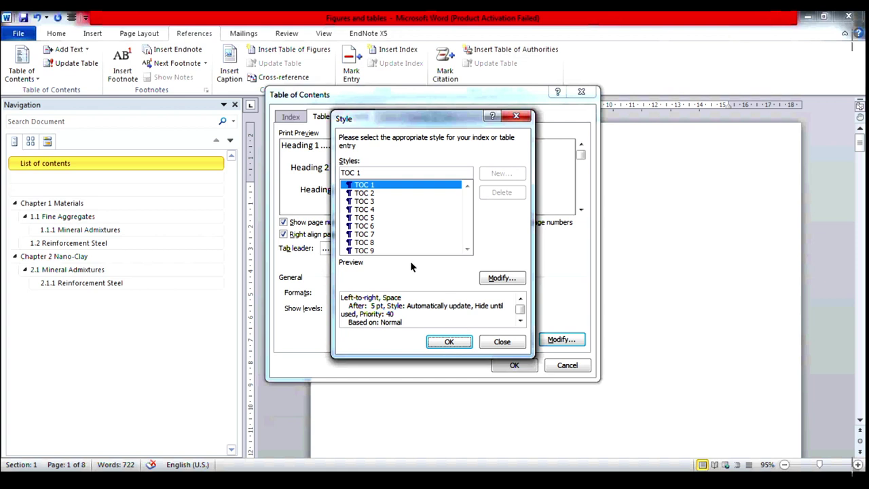
Set the TOC 2 style to Times New Roman, 12 pt, black text.
click(370, 194)
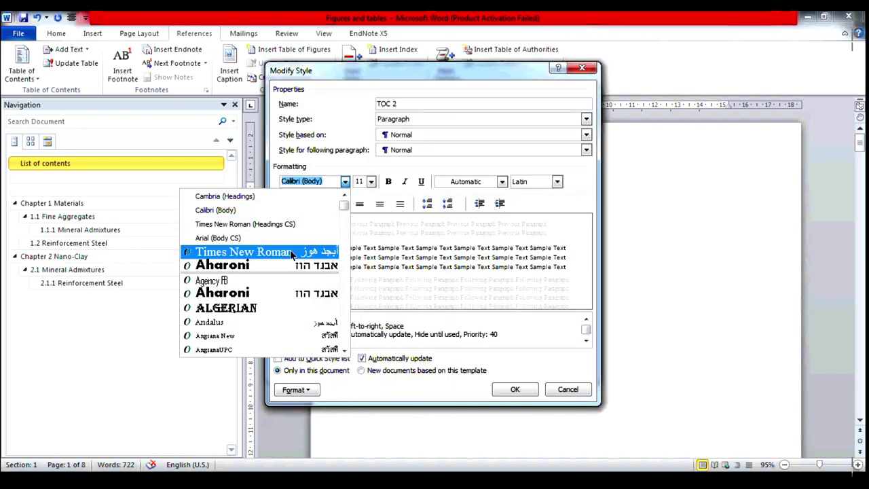
click(294, 247)
click(371, 181)
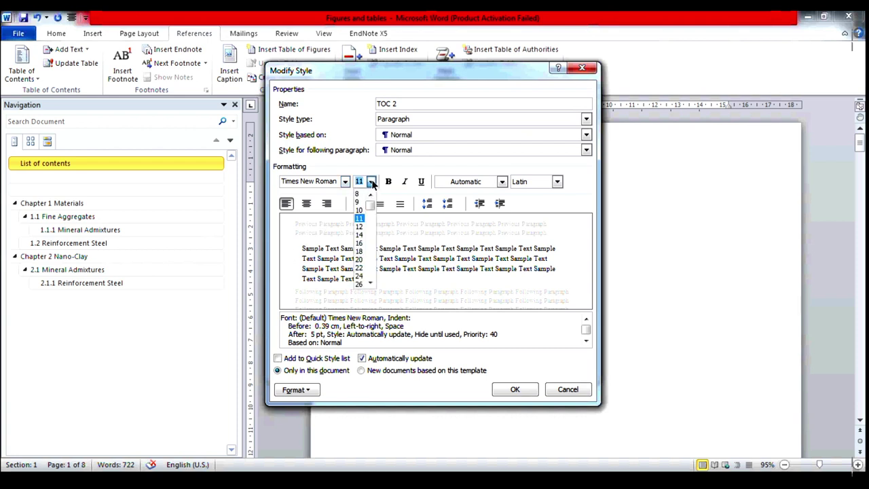
click(360, 233)
click(502, 182)
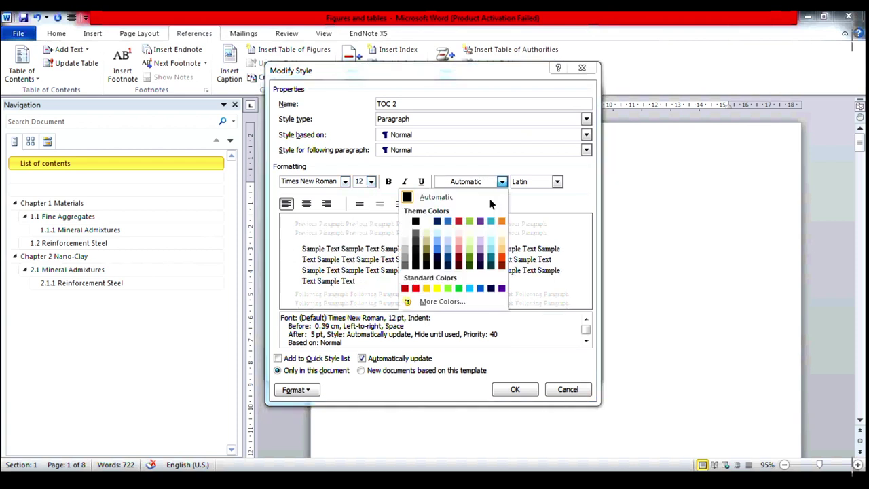
click(415, 221)
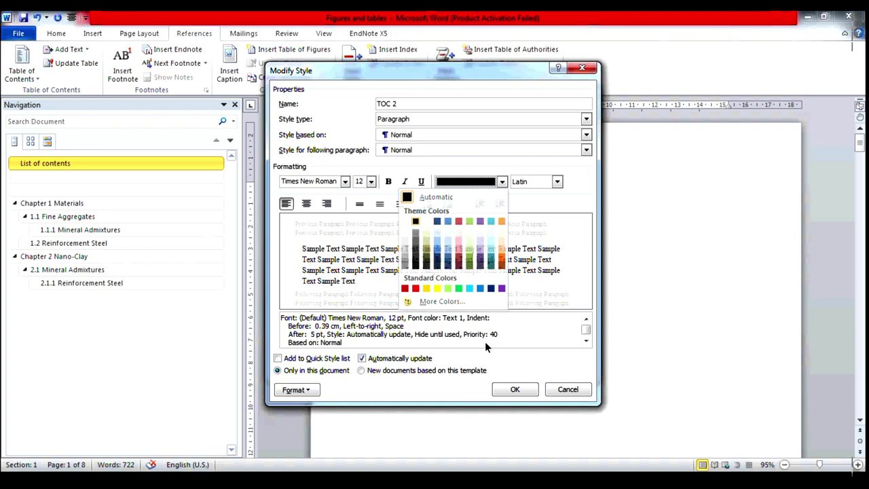
click(514, 390)
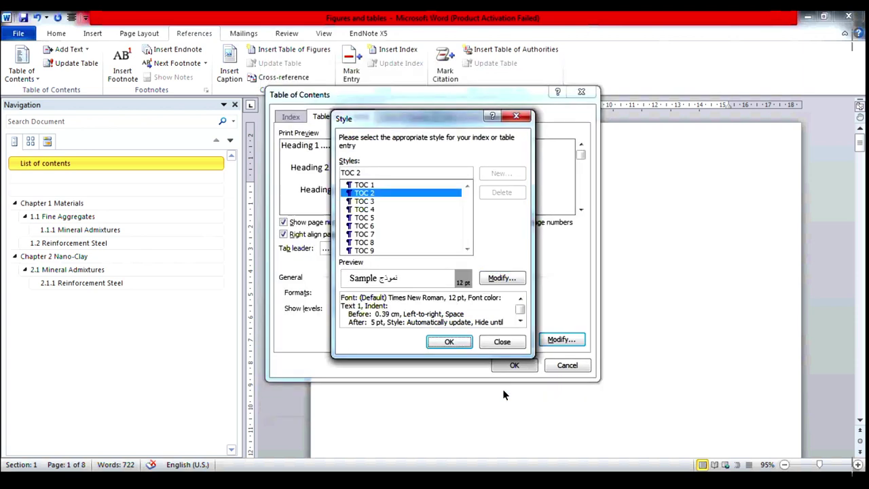
Set the TOC 3 style to Times New Roman, 12 pt, and choose black font colour.
click(372, 203)
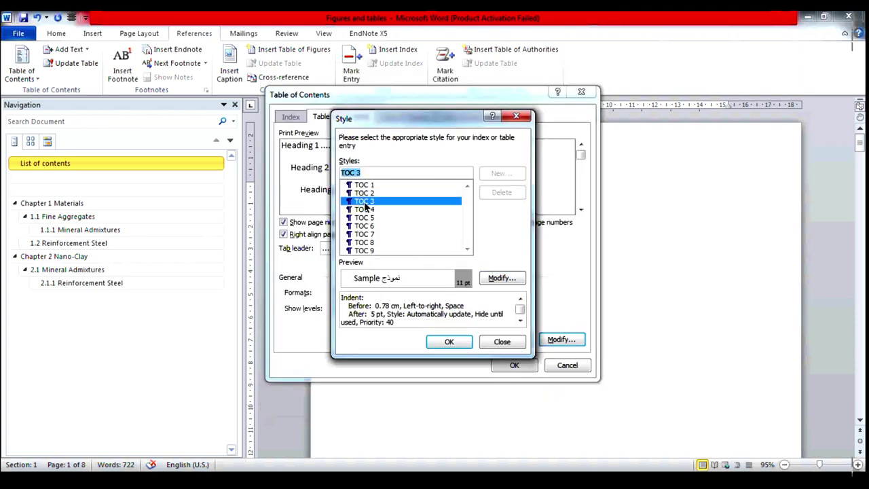
click(498, 278)
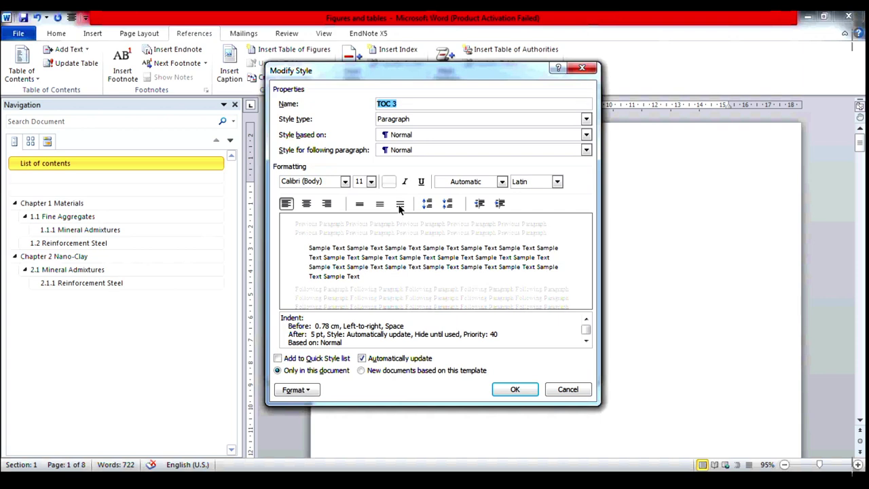
click(346, 181)
click(299, 252)
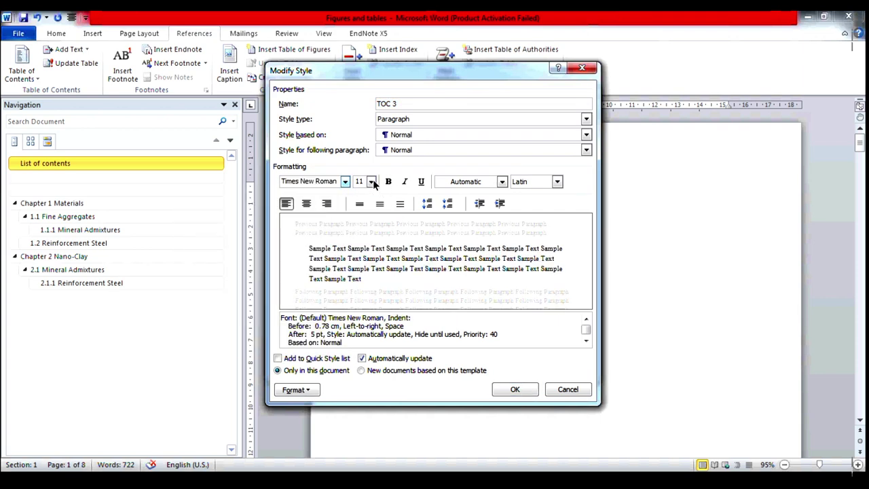
click(372, 181)
click(363, 231)
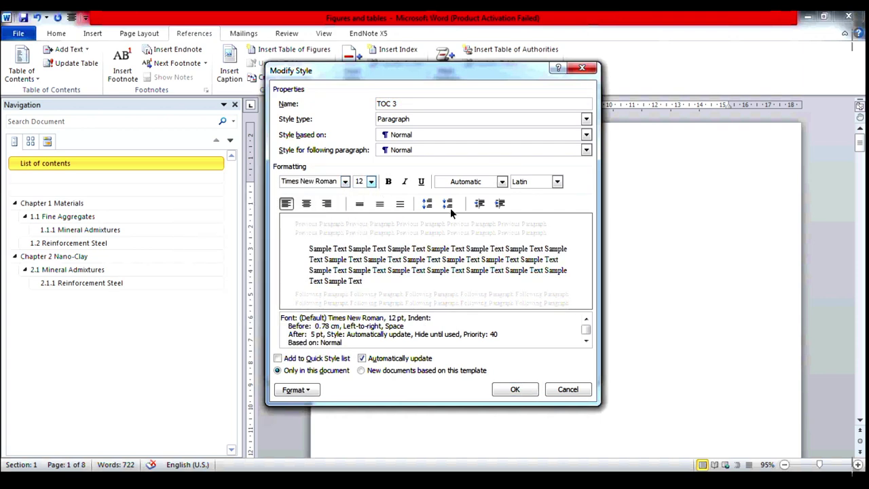
click(502, 182)
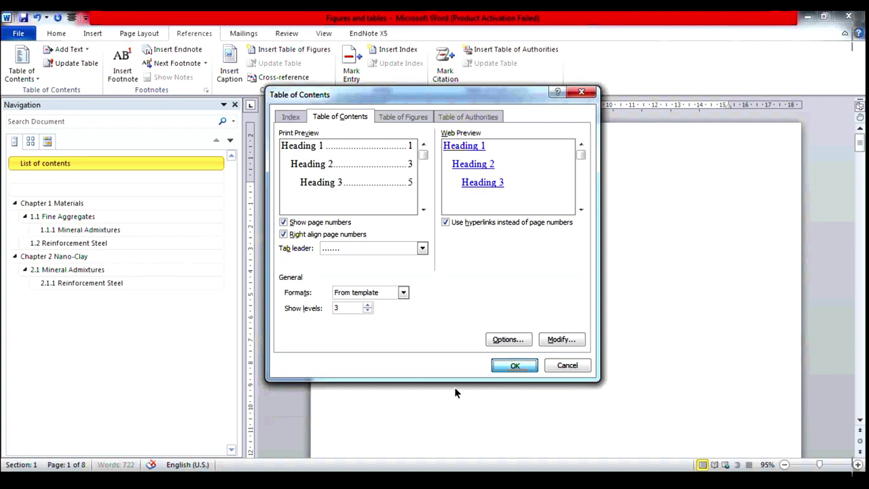
Insert the table of contents listing Chapter 1 Materials through 2.1.1 Reinforcement Steel with page numbers.
key(Return)
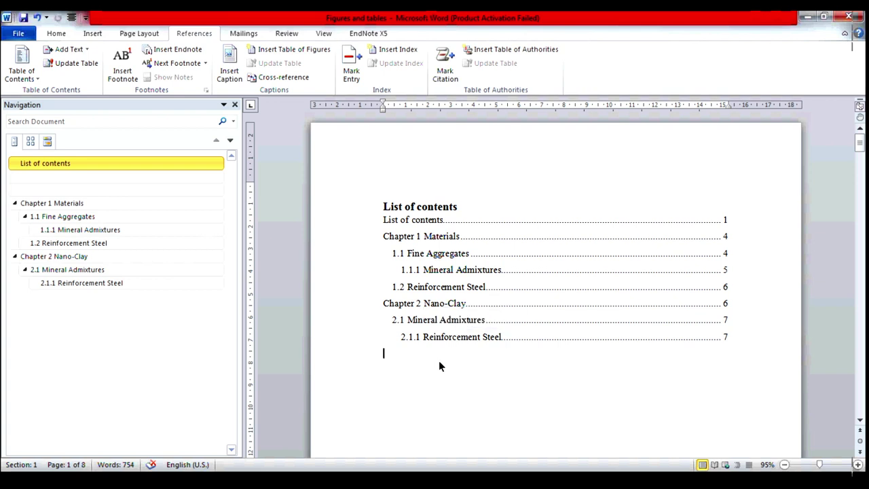
click(37, 78)
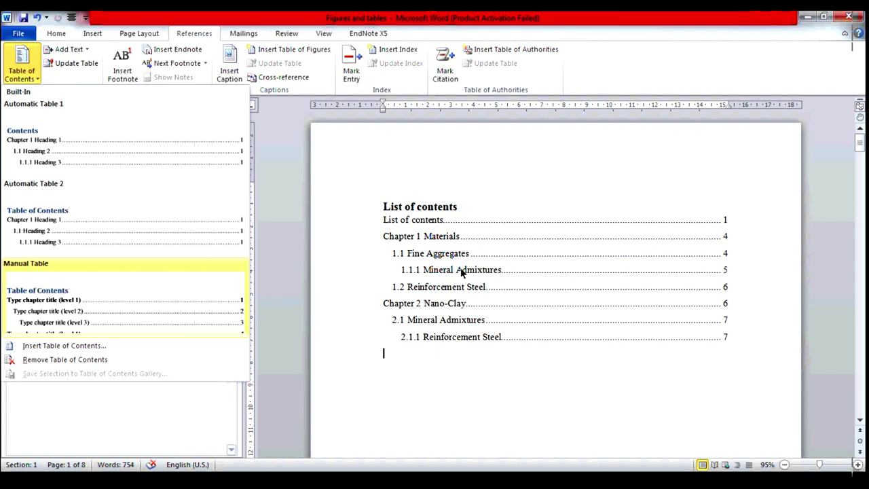
Replace the table of contents with a version that has no dotted tab leaders.
key(i)
click(422, 249)
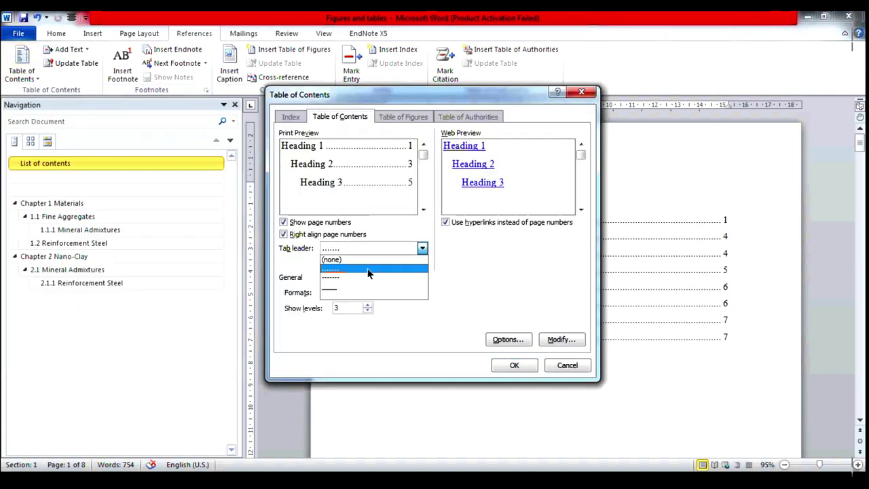
click(358, 261)
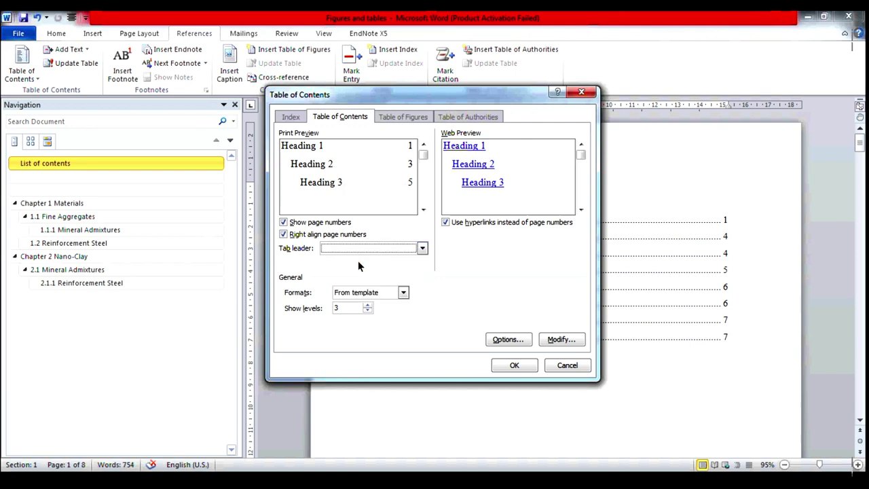
click(514, 366)
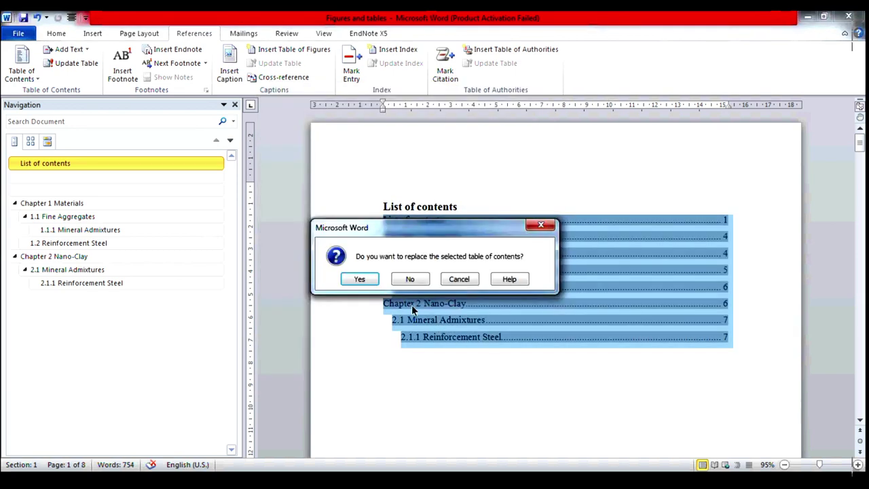
click(370, 279)
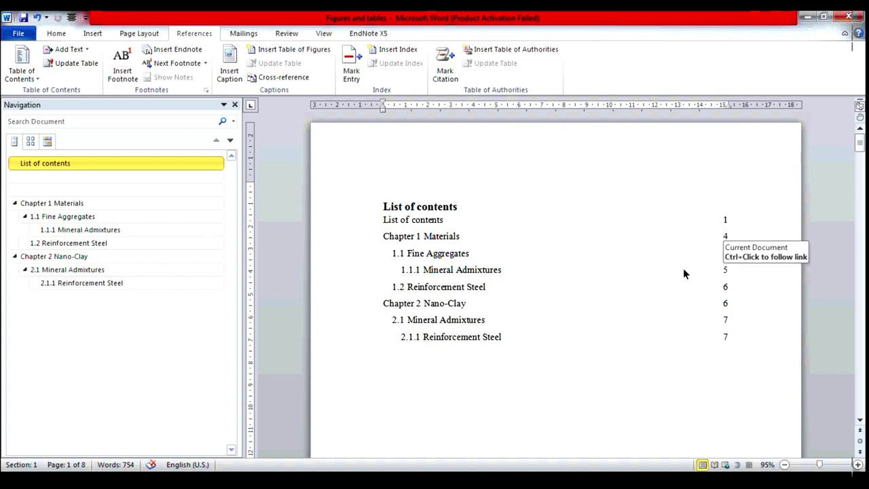
click(36, 78)
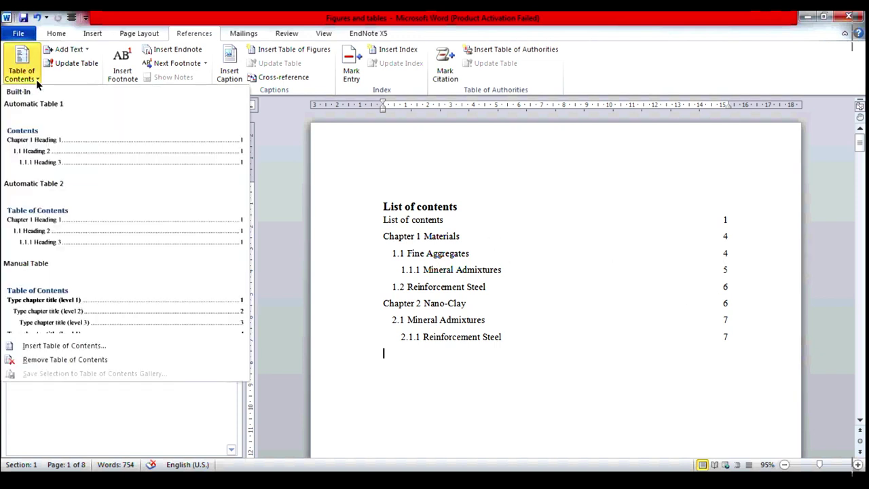
Regenerate the table of contents with one heading level, then with two levels and dotted leaders.
click(47, 344)
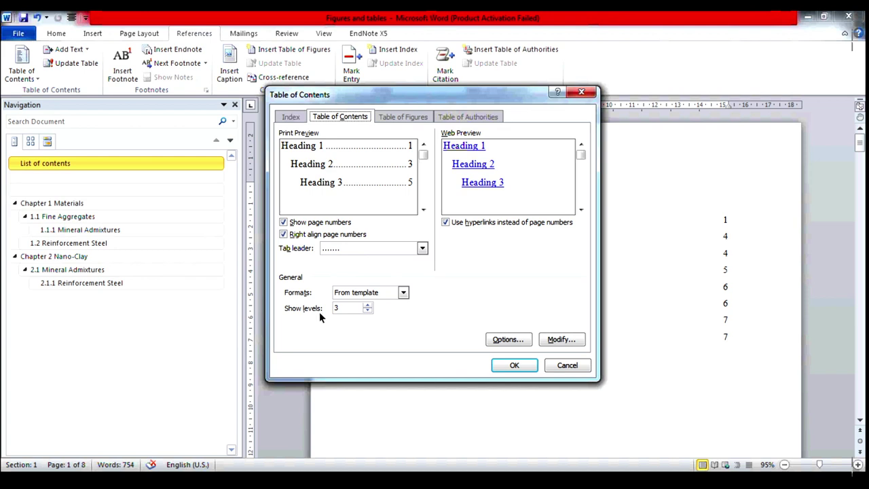
click(370, 310)
click(369, 311)
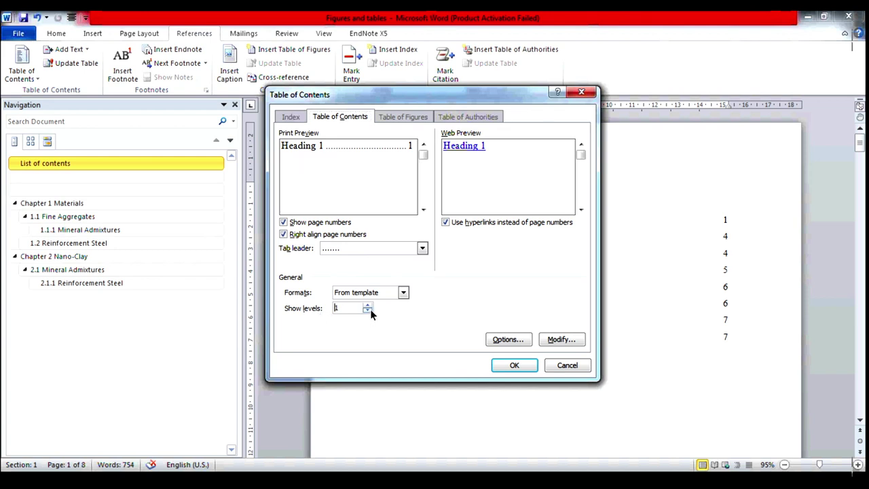
click(509, 365)
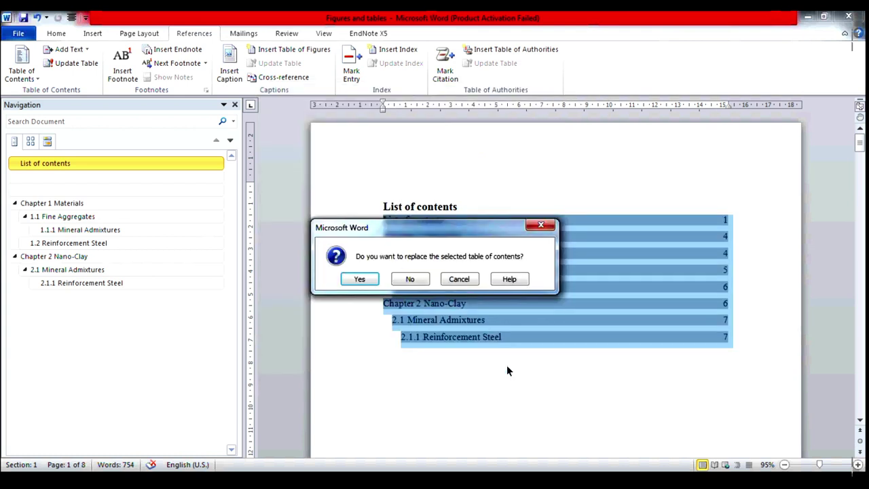
click(369, 279)
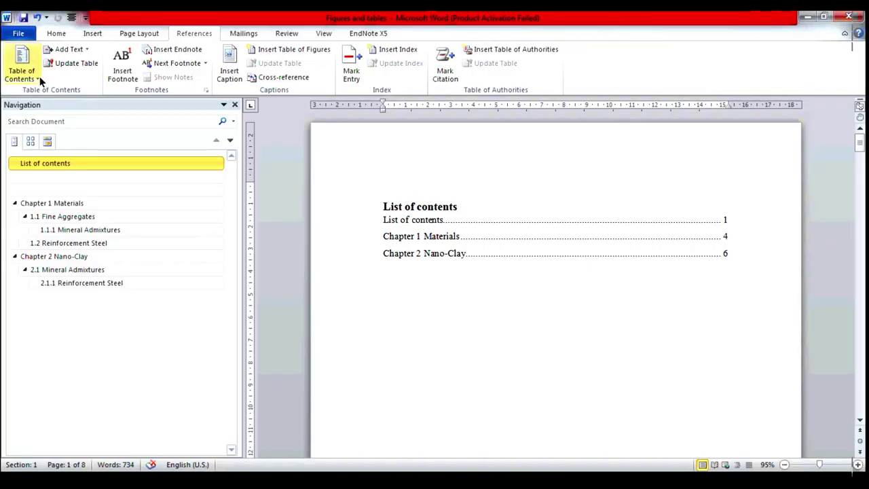
click(39, 79)
text(2)
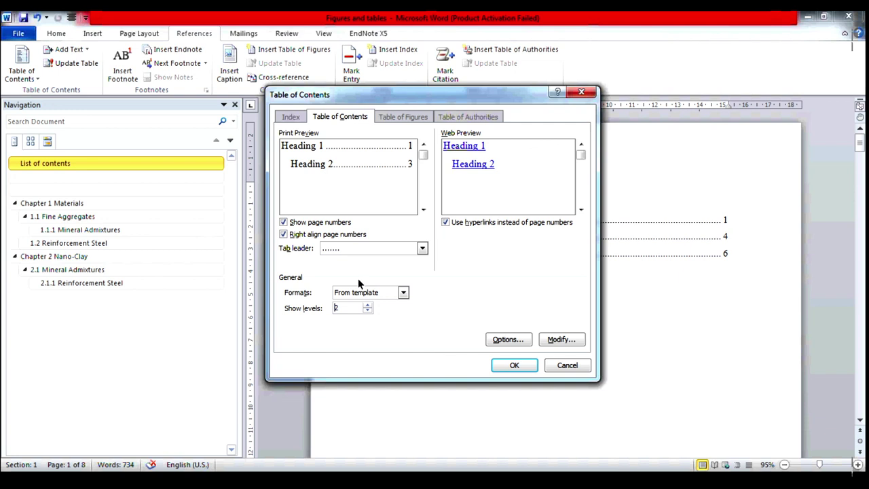
key(Return)
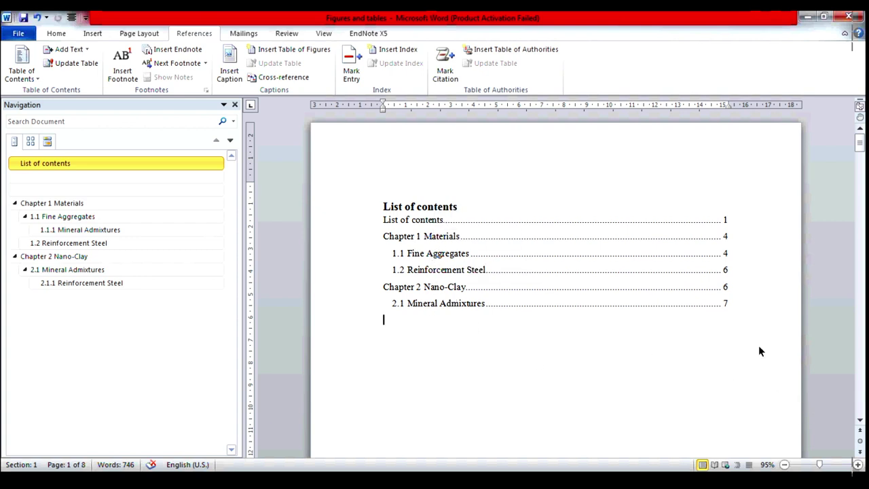
Type the heading 'List of figures' at the top of page 2 and add an empty line below it.
click(861, 422)
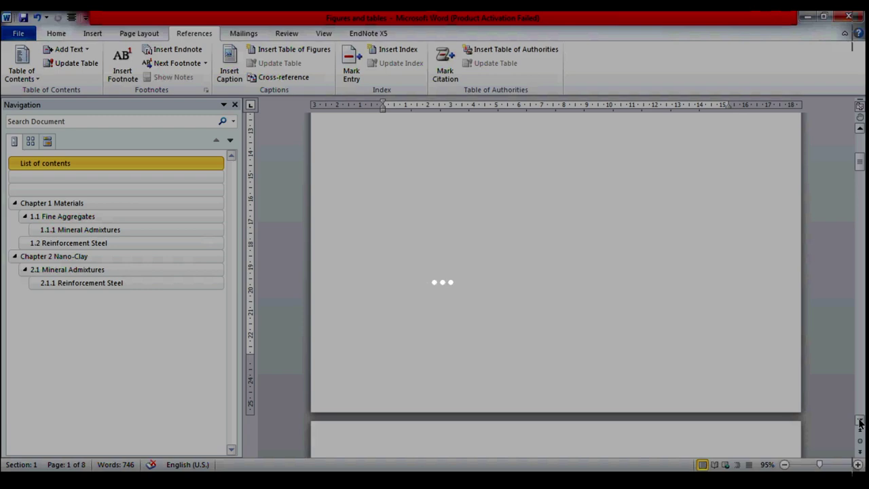
click(860, 422)
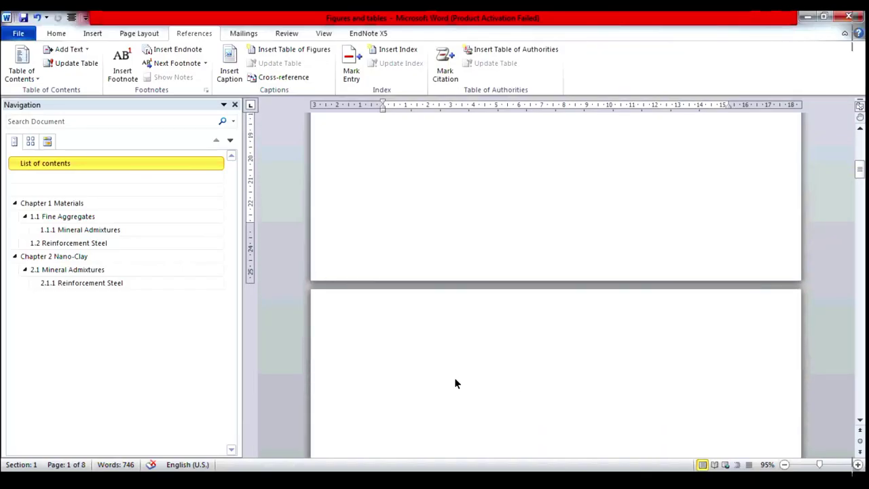
click(385, 351)
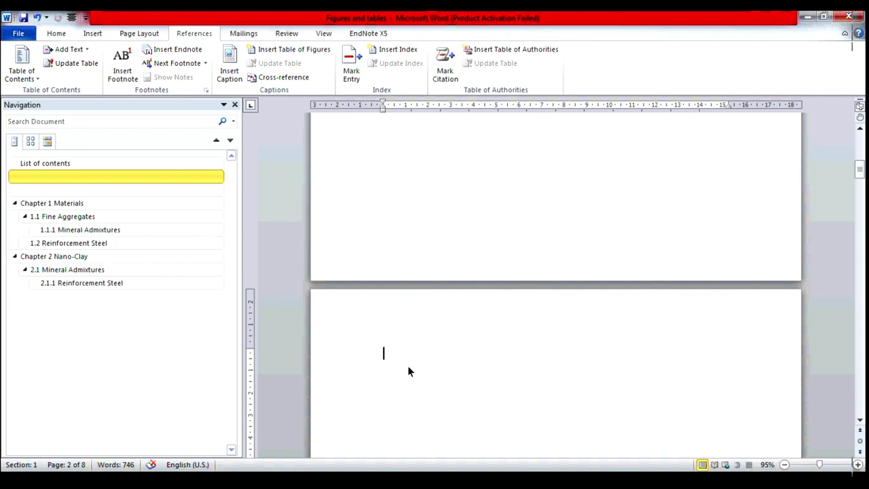
text(List)
text( of f)
text(igures)
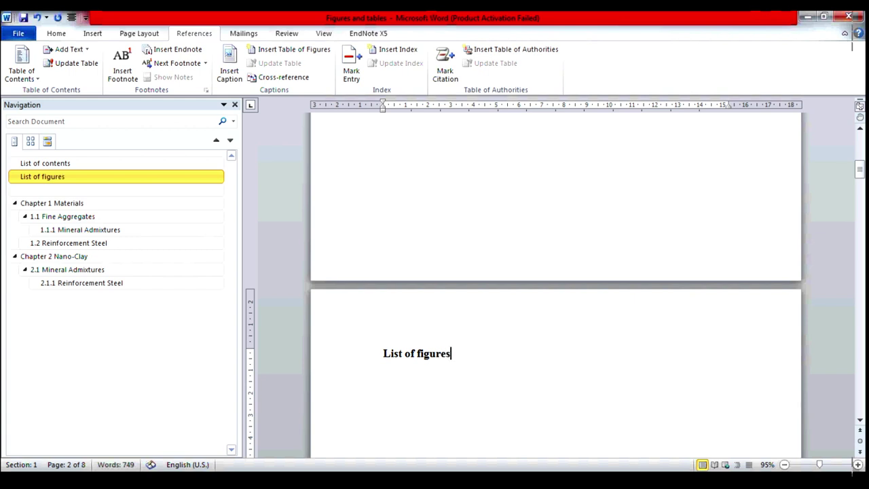
key(Return)
Start a table of figures that keeps Figure as the caption label.
click(277, 51)
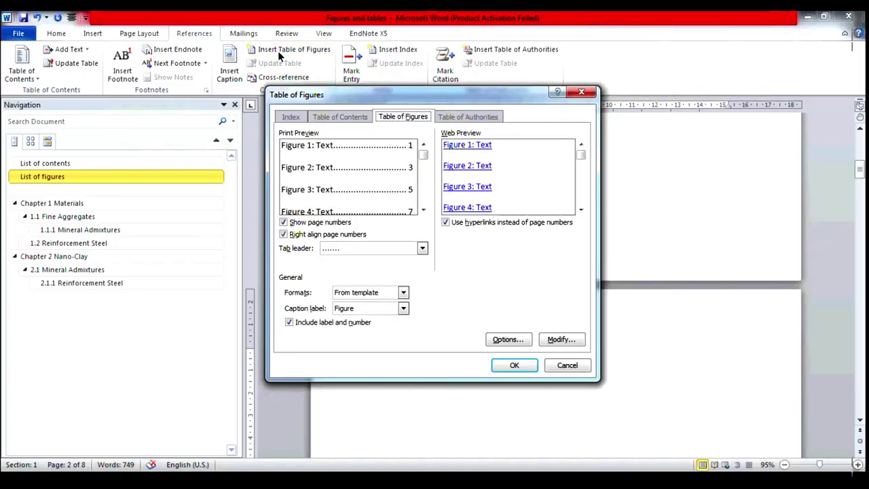
click(405, 309)
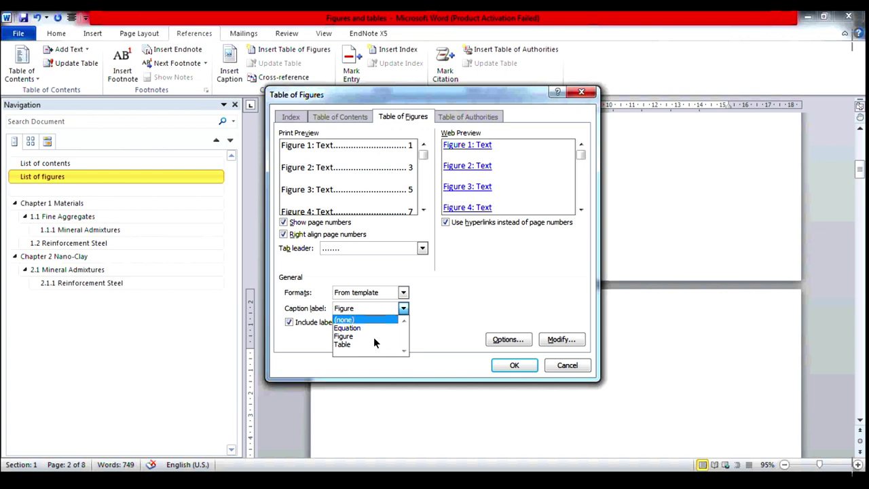
click(373, 338)
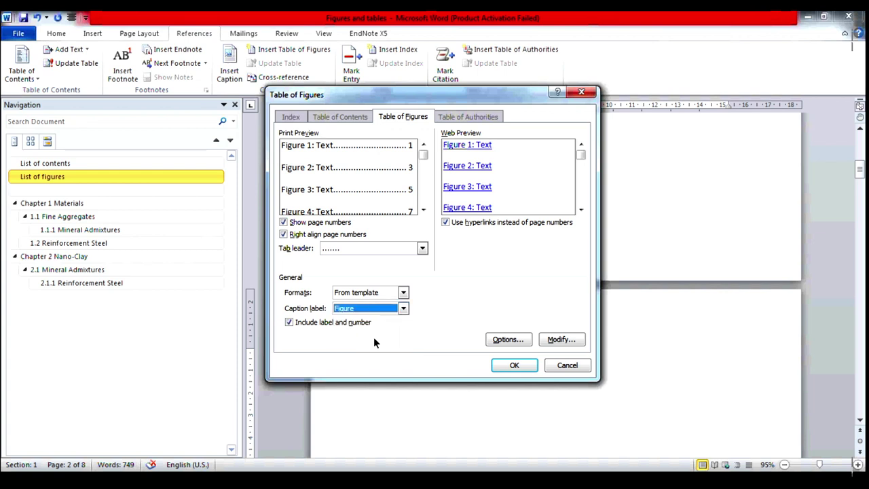
Set the Table of Figures style to Times New Roman 12 pt black and insert the list.
click(560, 339)
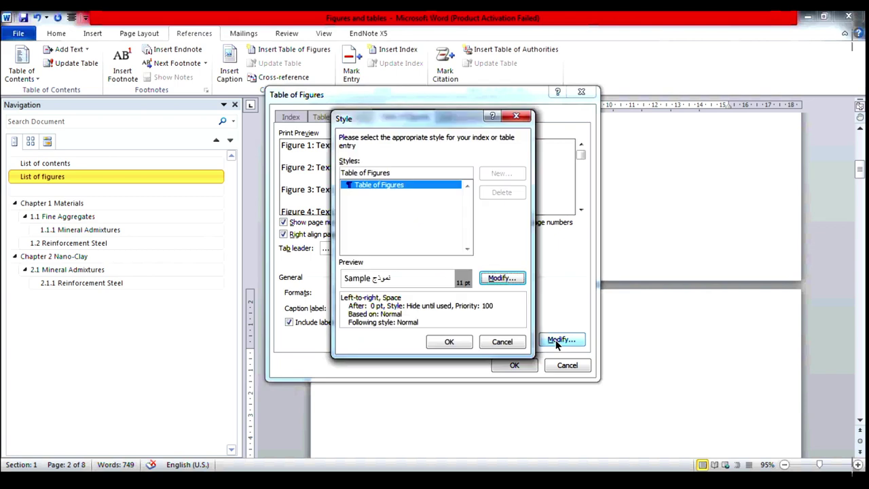
click(501, 278)
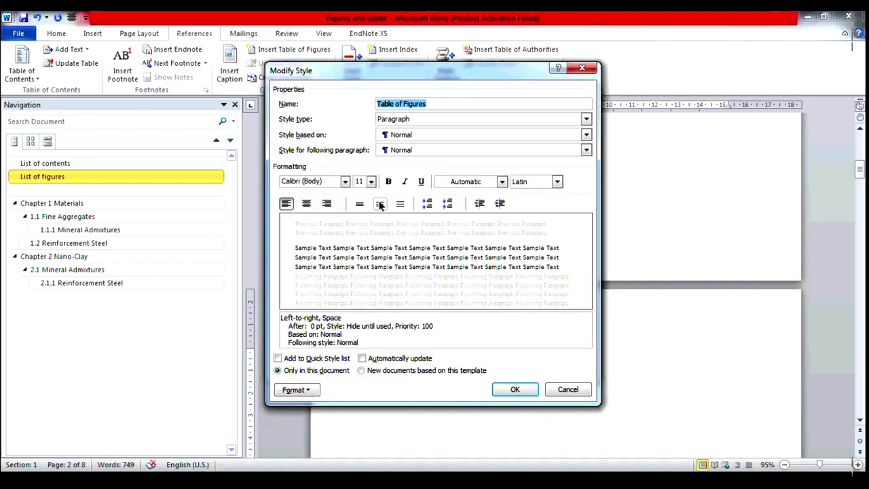
click(345, 182)
click(272, 252)
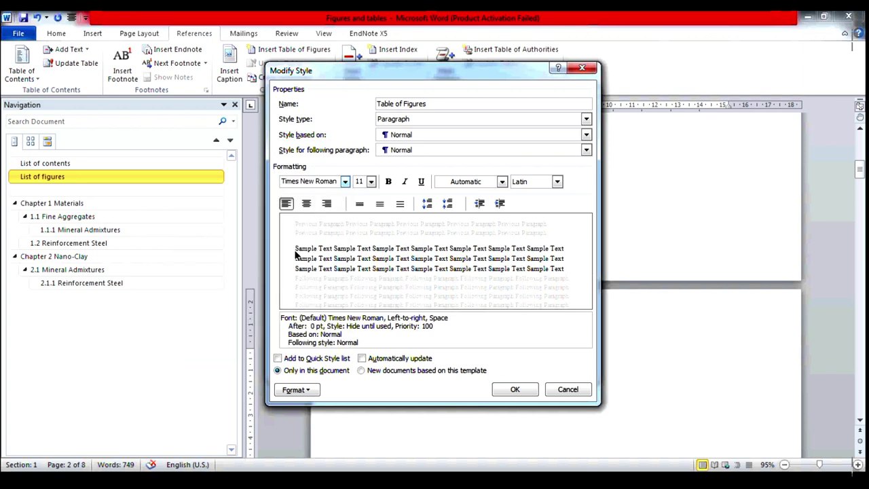
click(371, 182)
click(359, 227)
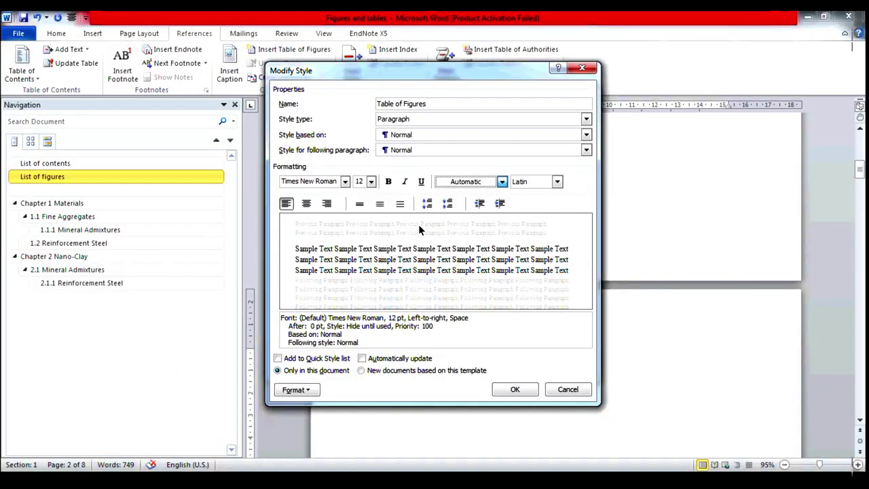
click(502, 181)
click(453, 214)
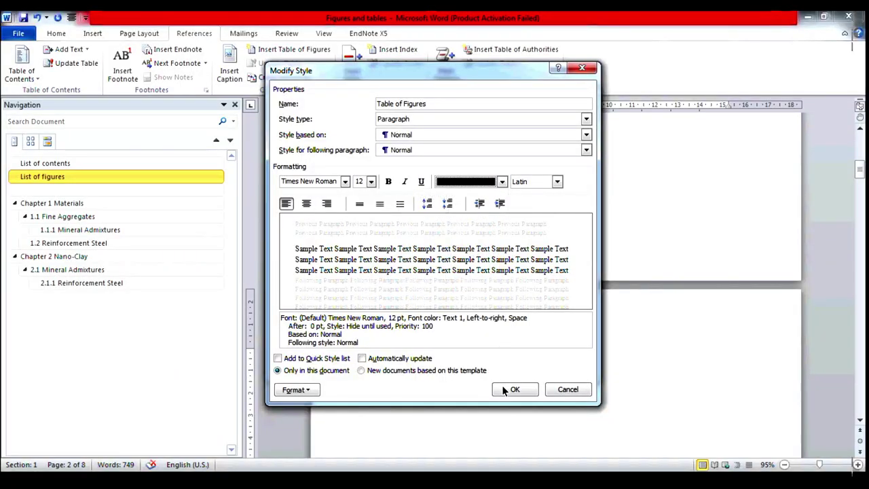
key(Return)
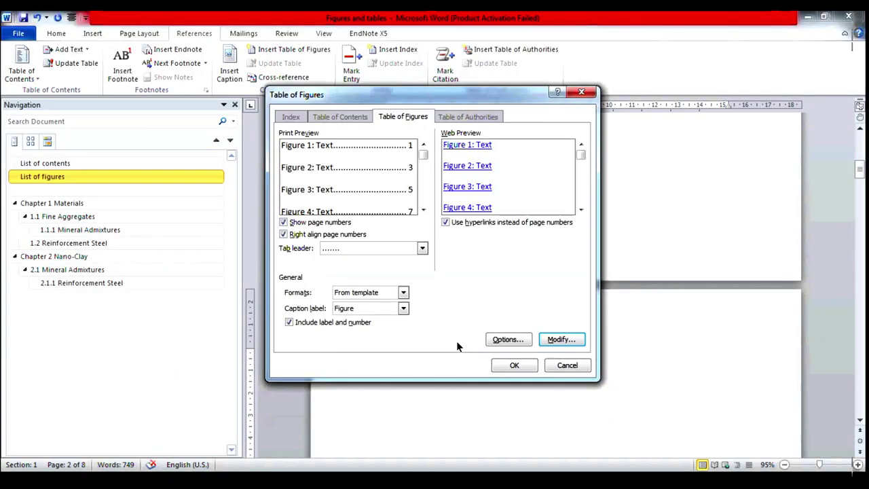
click(514, 365)
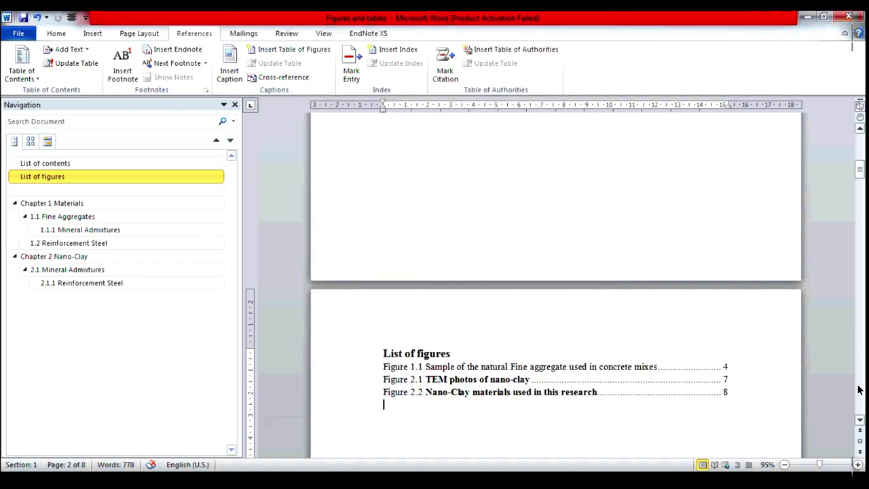
click(860, 421)
click(859, 422)
click(860, 421)
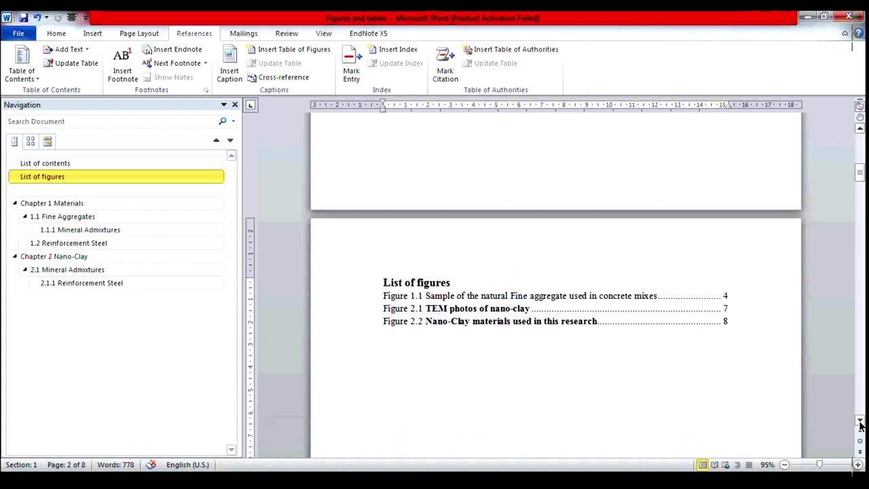
click(860, 421)
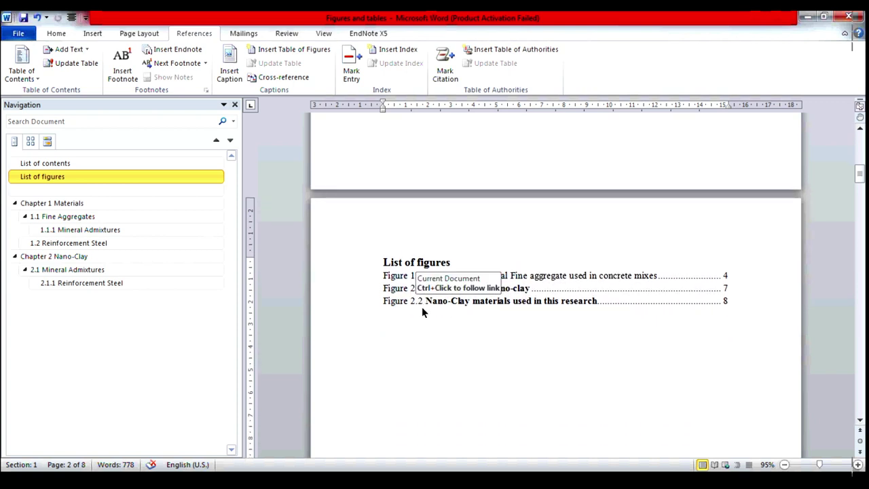
drag(860, 174, 860, 225)
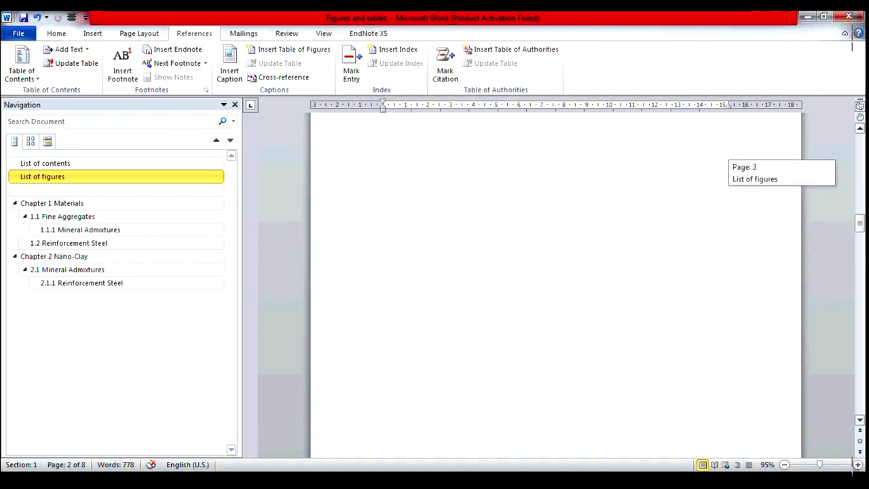
drag(860, 222, 859, 288)
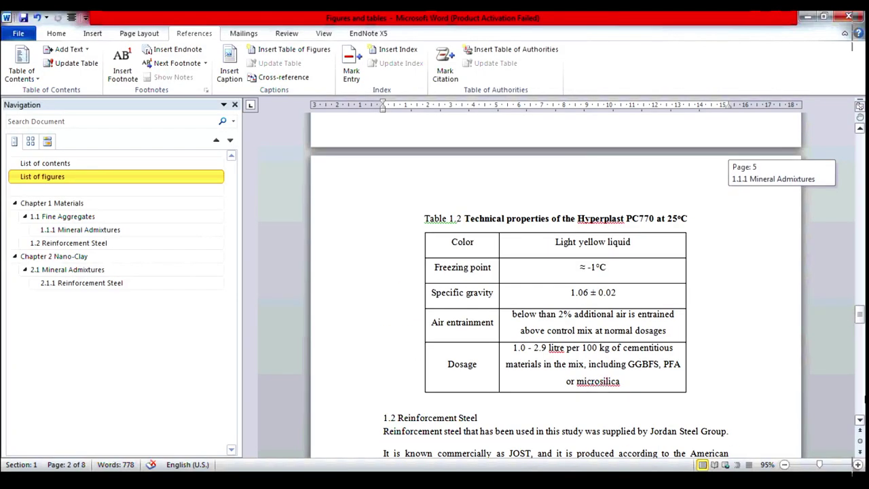
drag(860, 314, 860, 397)
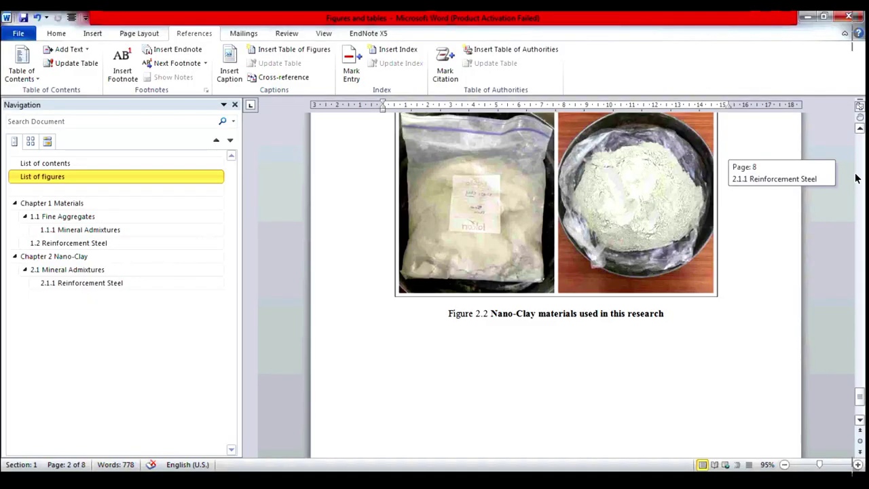
drag(858, 170, 858, 173)
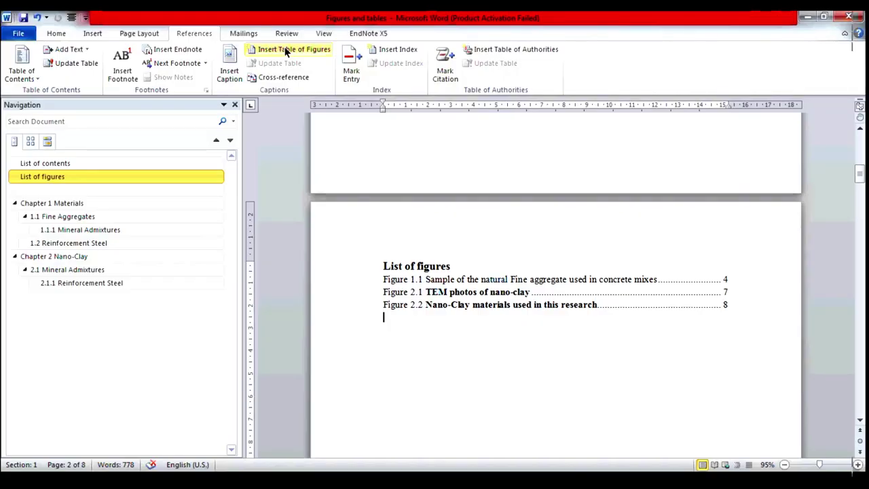
Set the list of figures' tab leader to (none).
click(287, 52)
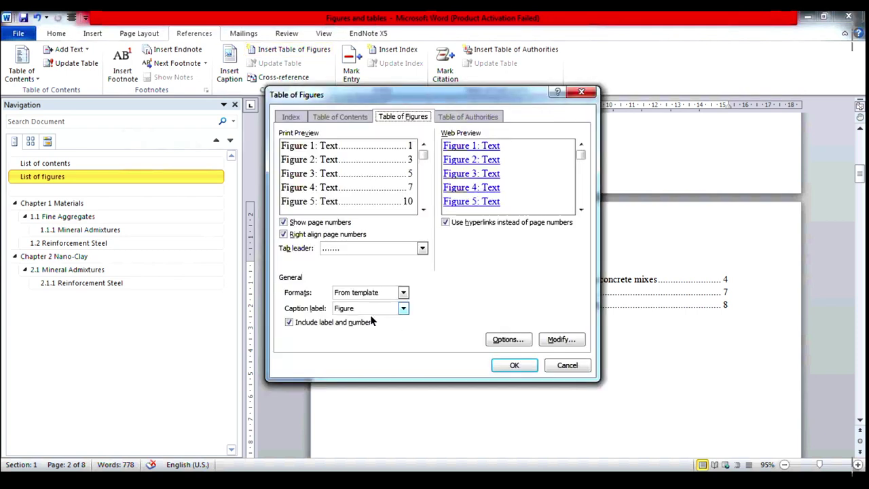
click(422, 250)
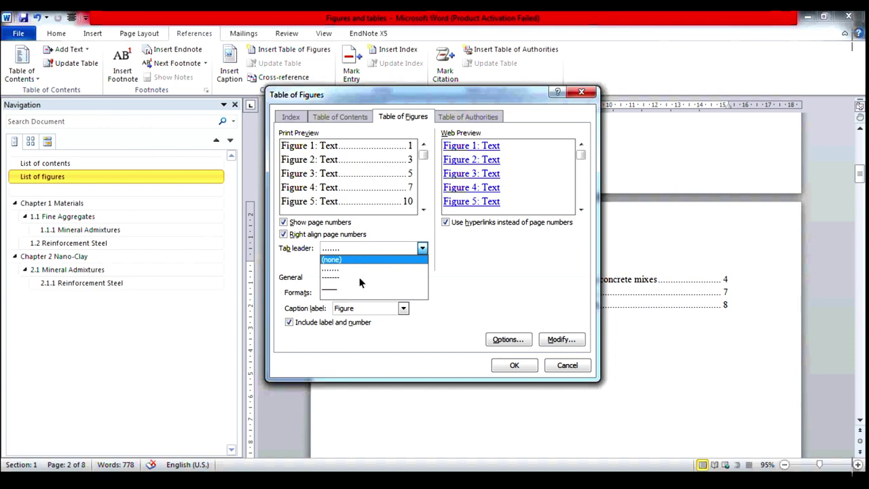
key(Return)
key(Return)
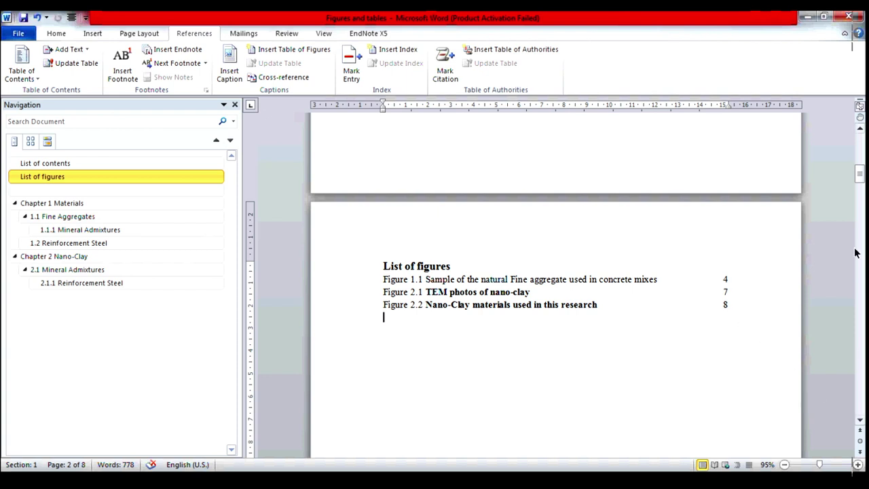
Type 'List of tables' at the top of page 3, remove the doubled space, and move to the line below.
drag(860, 174, 862, 188)
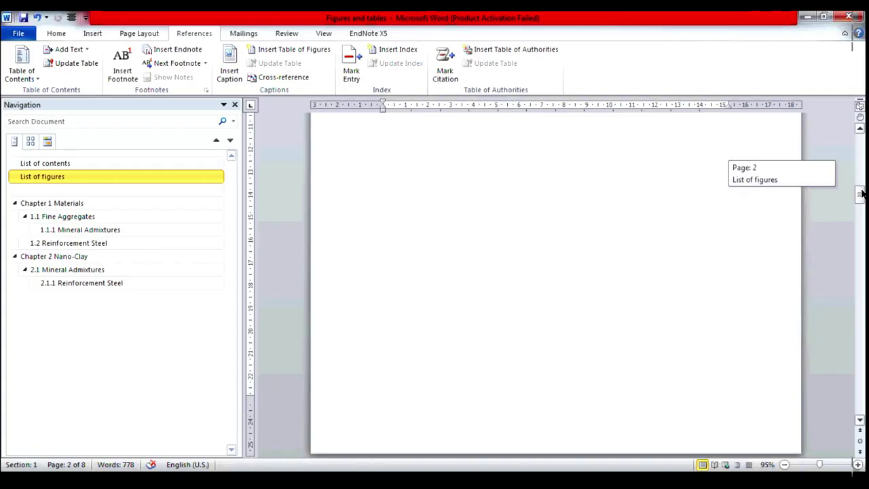
drag(861, 189, 506, 247)
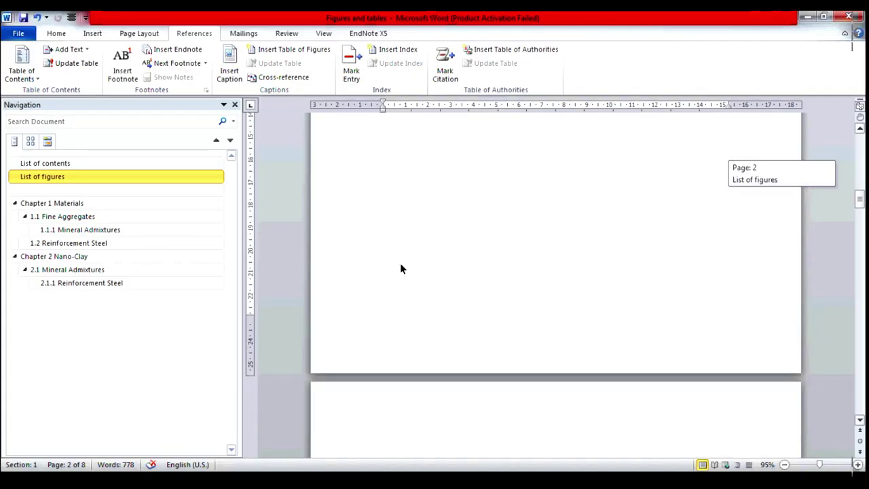
text(L)
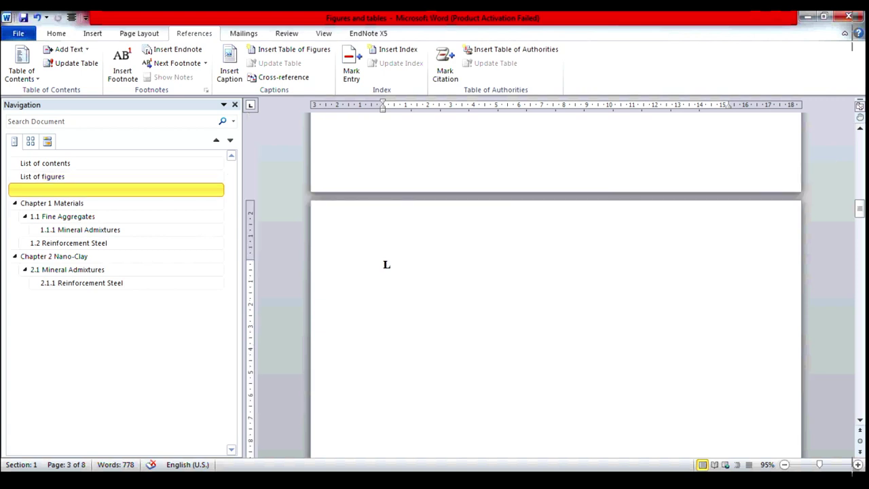
text(ist of  tab)
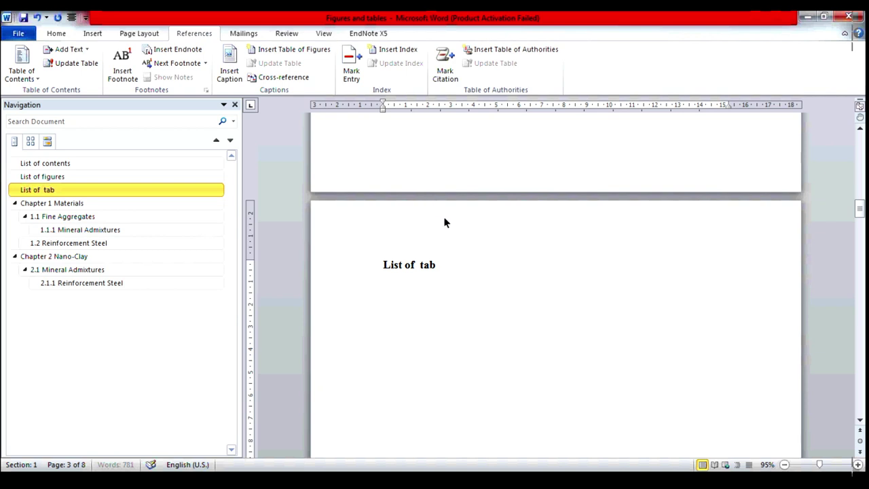
text(les)
click(420, 283)
key(BackSpace)
click(383, 281)
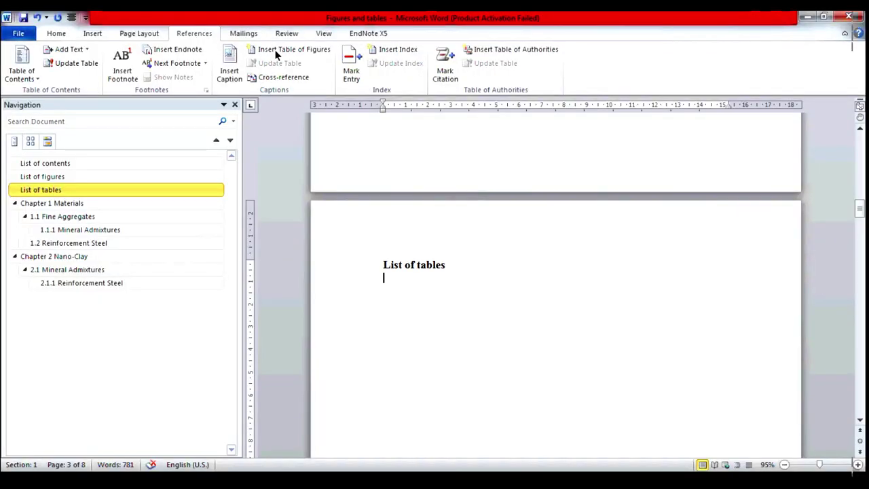
Insert a list of tables using the Table caption label, leaving the entry style unchanged.
click(276, 55)
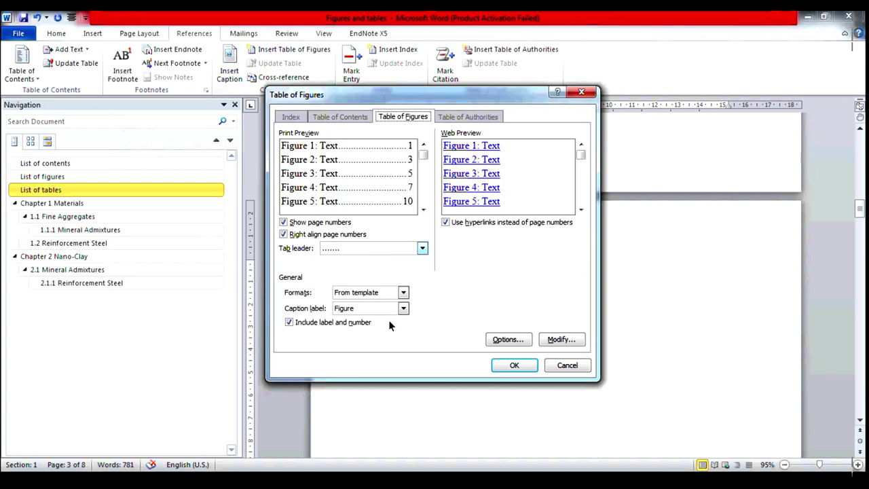
key(Down)
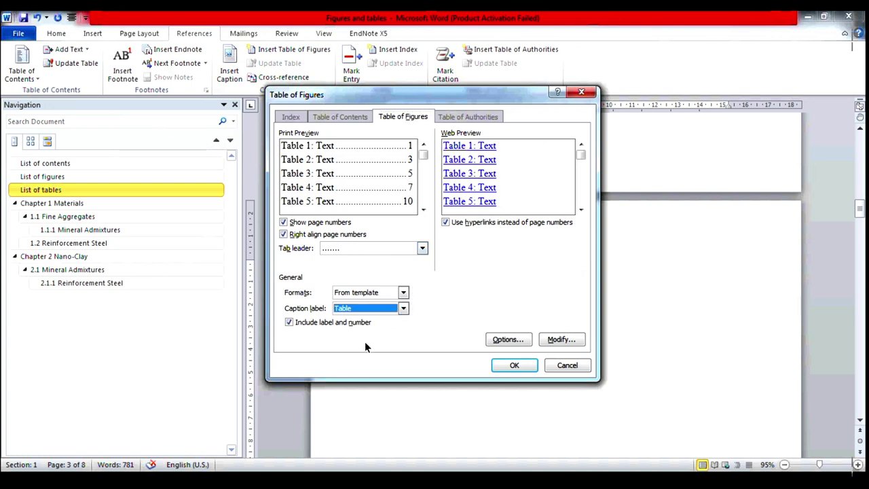
click(560, 345)
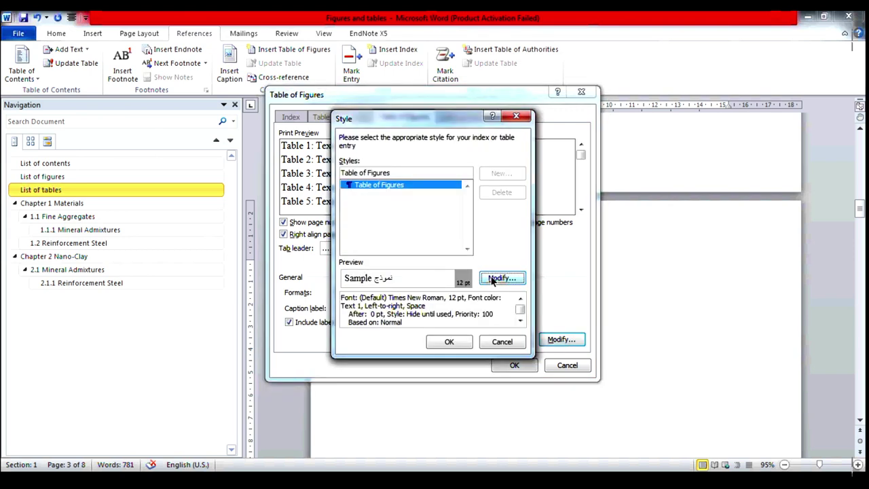
click(493, 280)
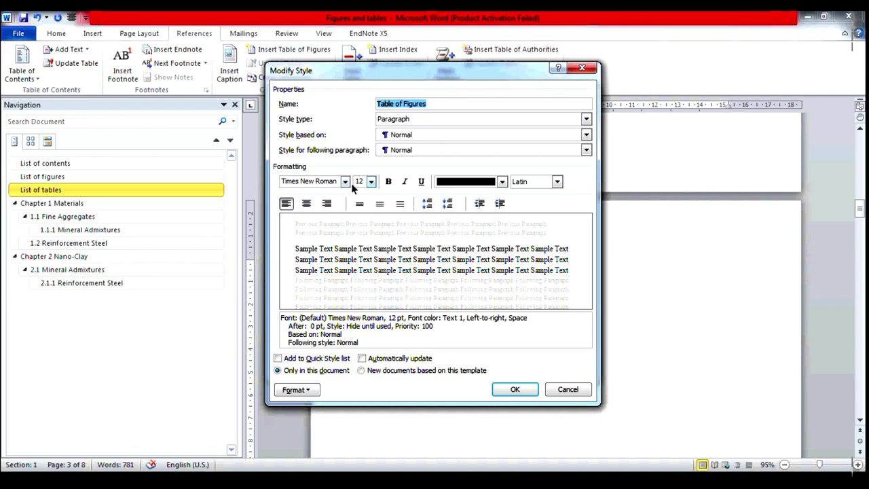
click(516, 391)
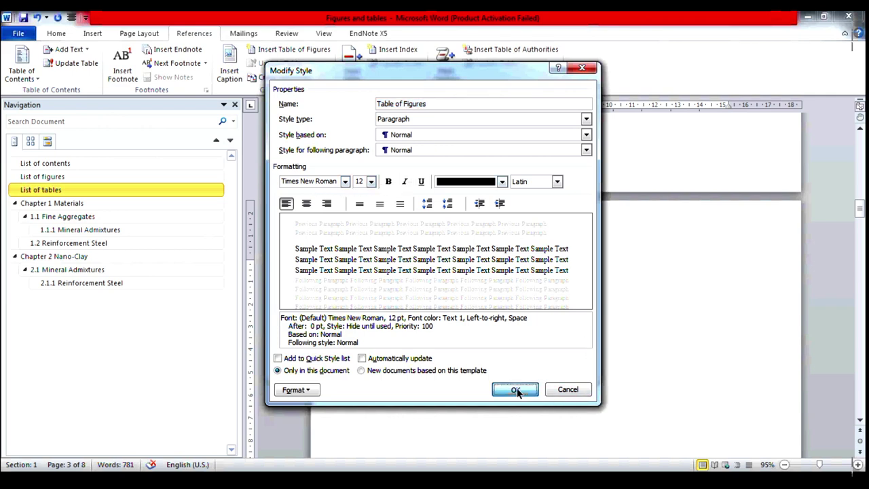
click(461, 343)
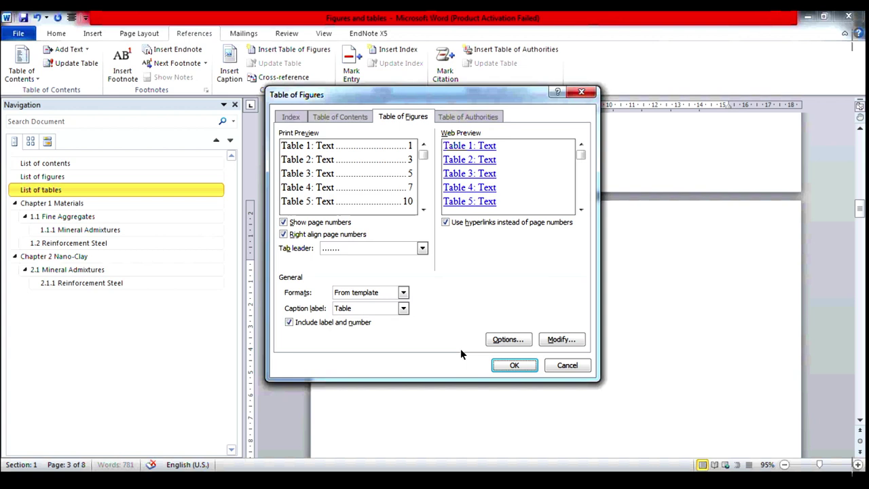
click(508, 366)
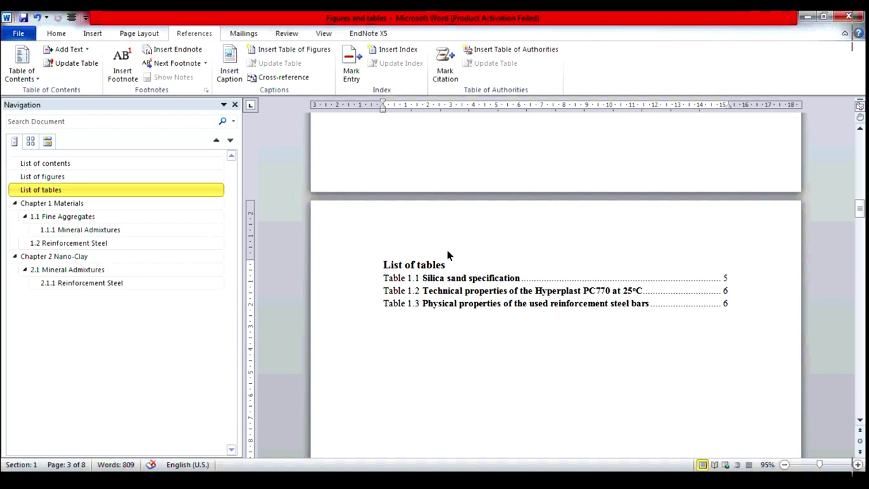
Change the Table of Figures entry style's paragraph line spacing to Double.
click(299, 53)
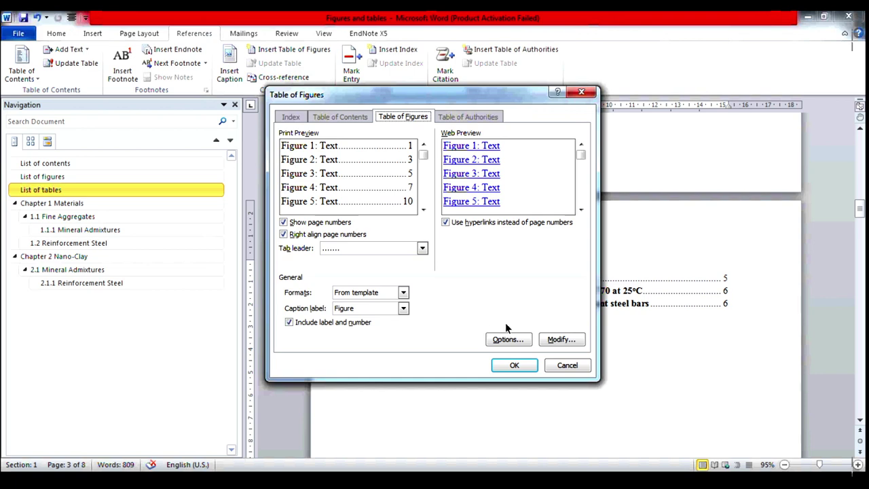
click(546, 342)
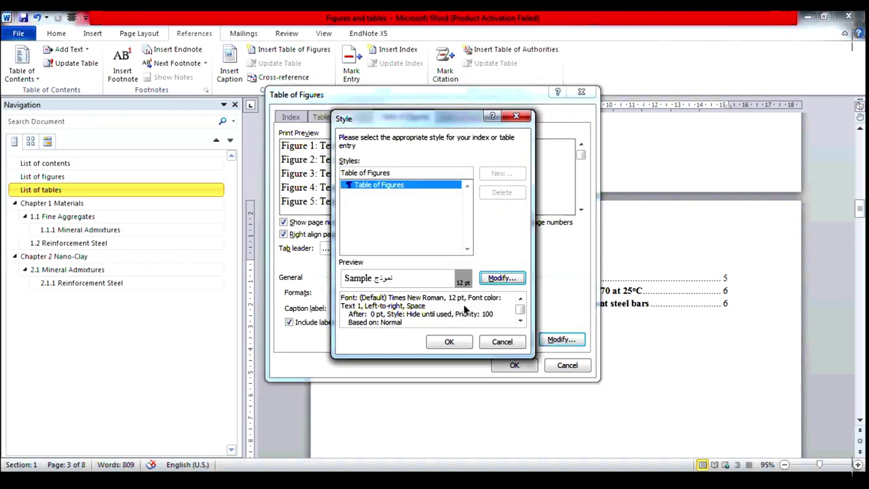
click(495, 277)
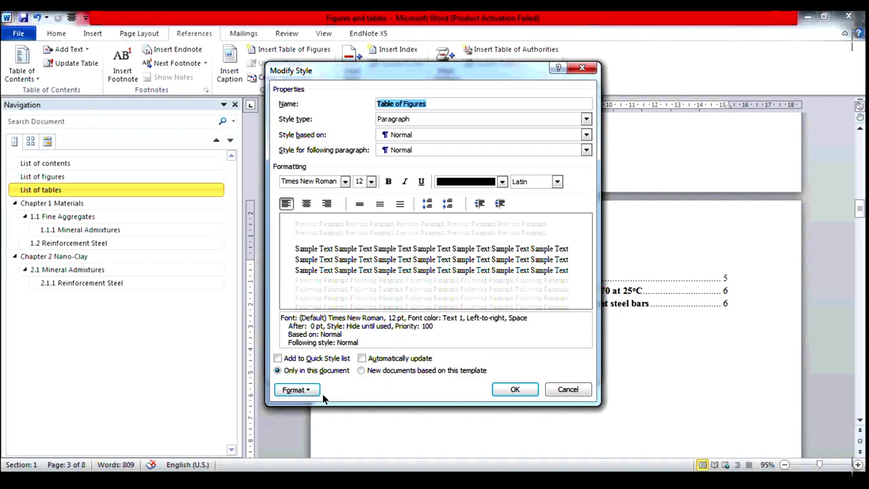
click(308, 391)
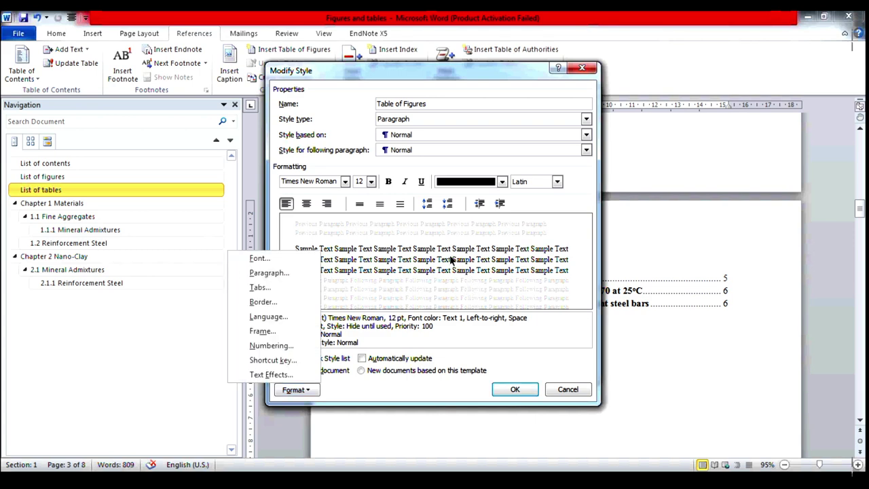
key(p)
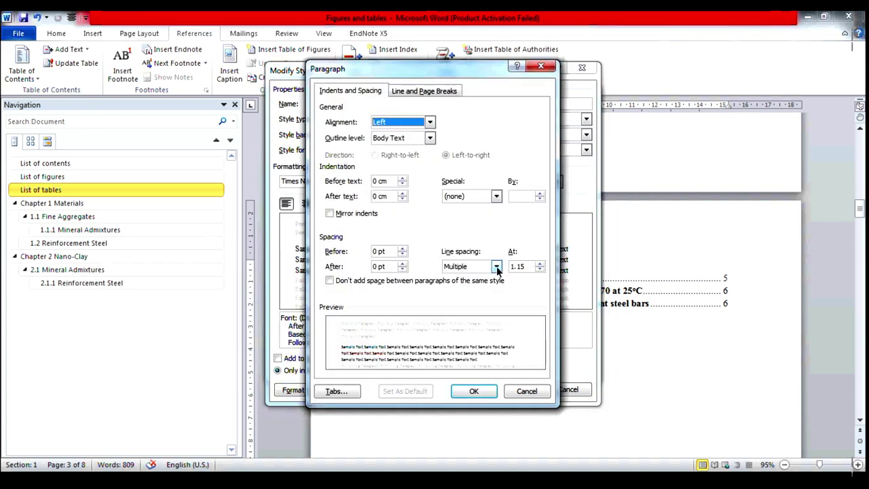
click(497, 267)
click(479, 292)
click(487, 393)
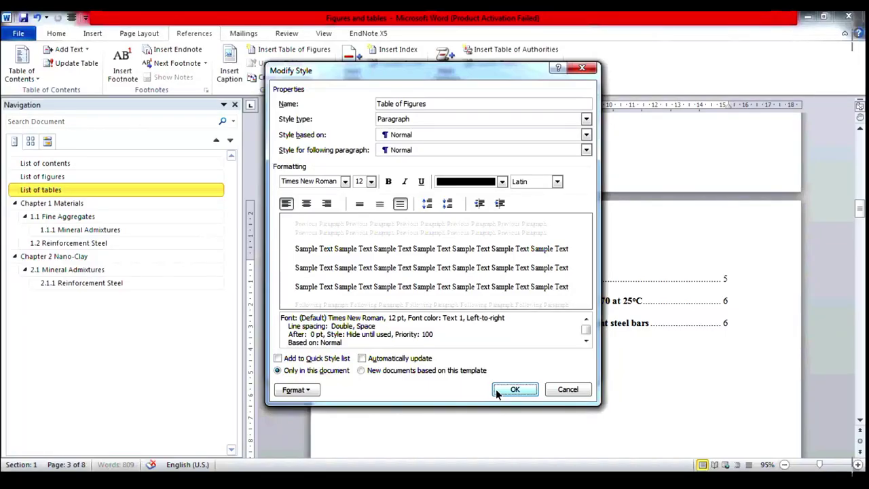
click(504, 393)
click(449, 341)
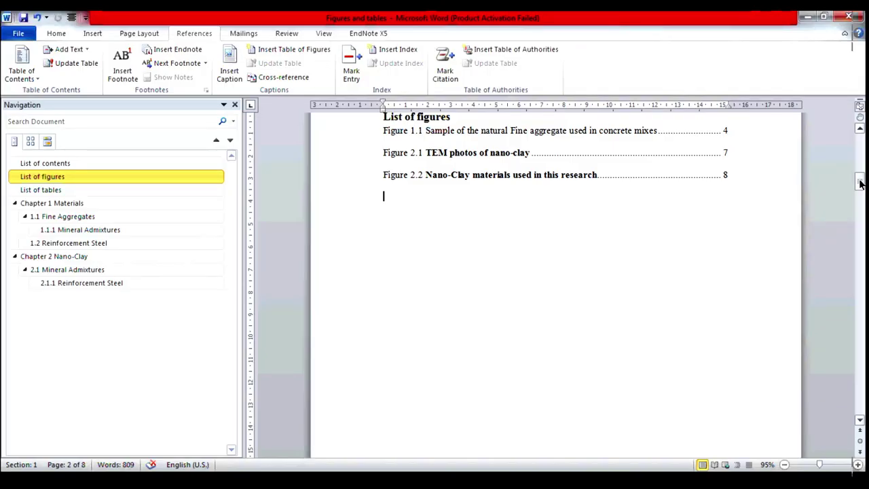
Scroll up past the list of figures to the list of contents on page 1.
scroll(534, 285, up, 3)
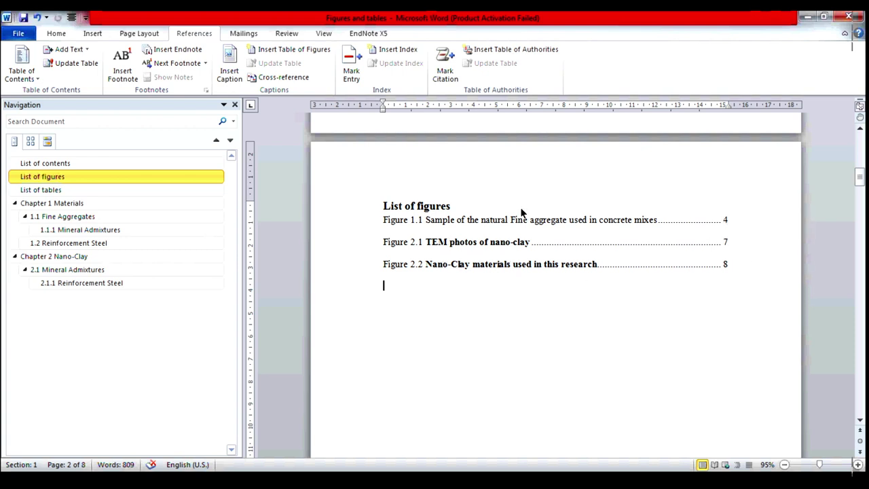
drag(861, 185, 861, 144)
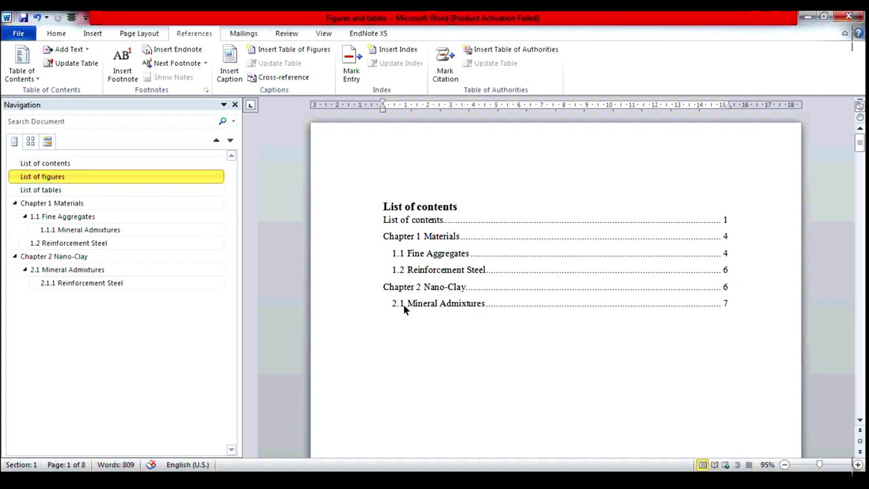
Apply Heading 3 to the Reinforcement Steel section so it becomes 1.1.2 Reinforcement Steel.
click(79, 246)
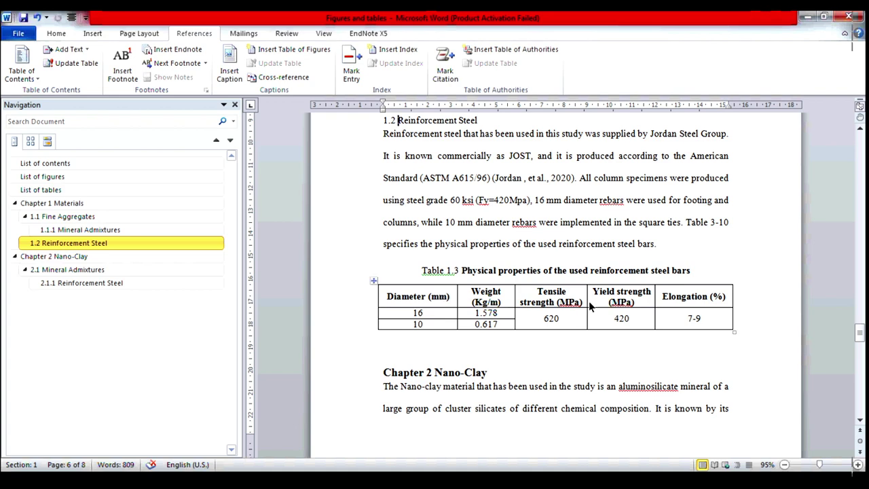
drag(862, 334, 862, 320)
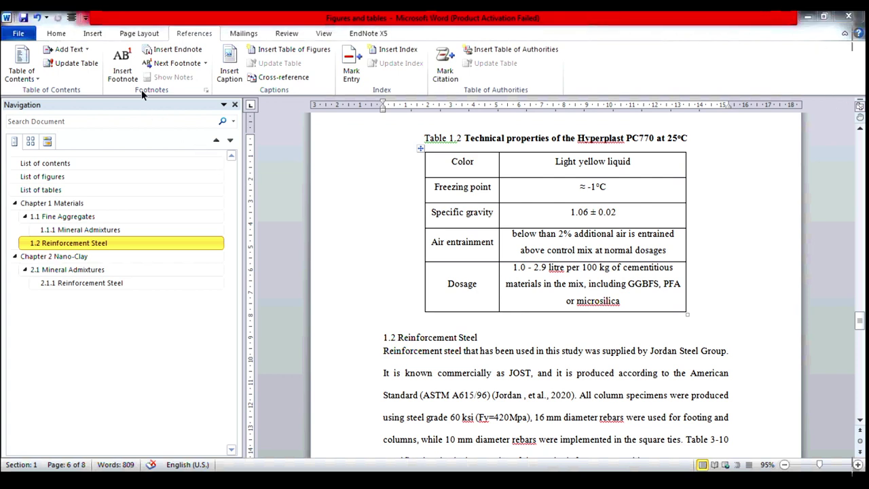
click(57, 34)
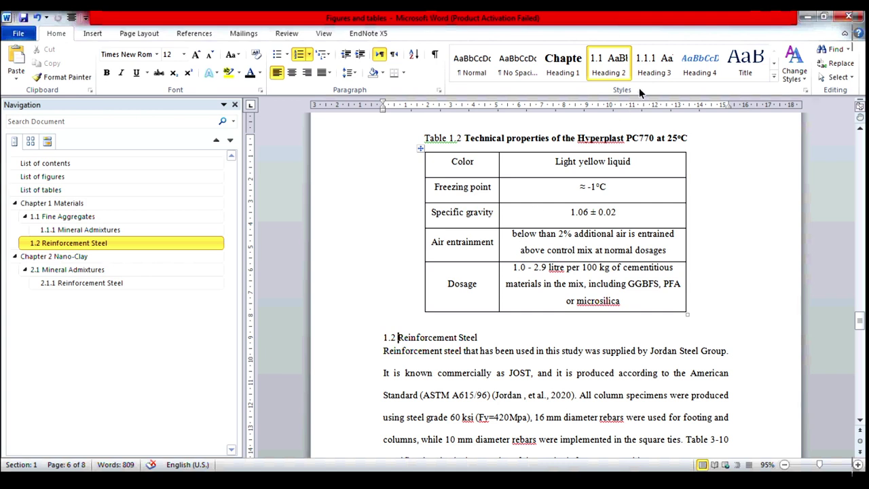
click(652, 75)
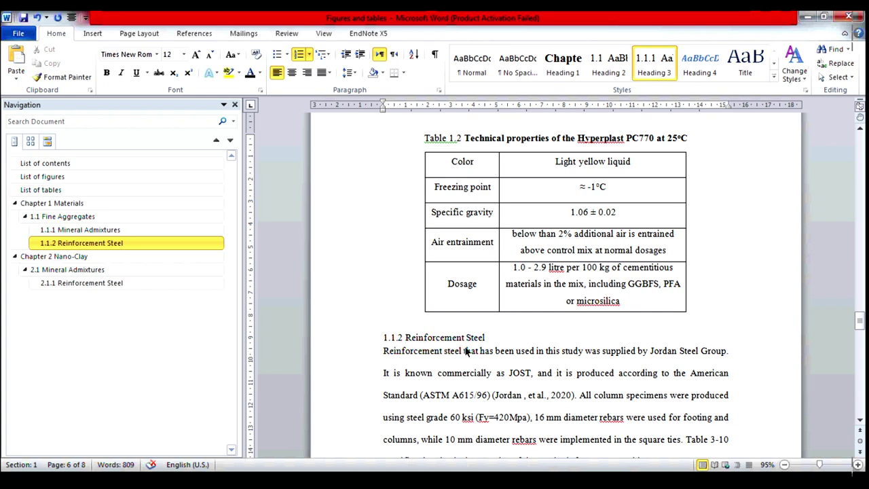
drag(859, 320, 854, 140)
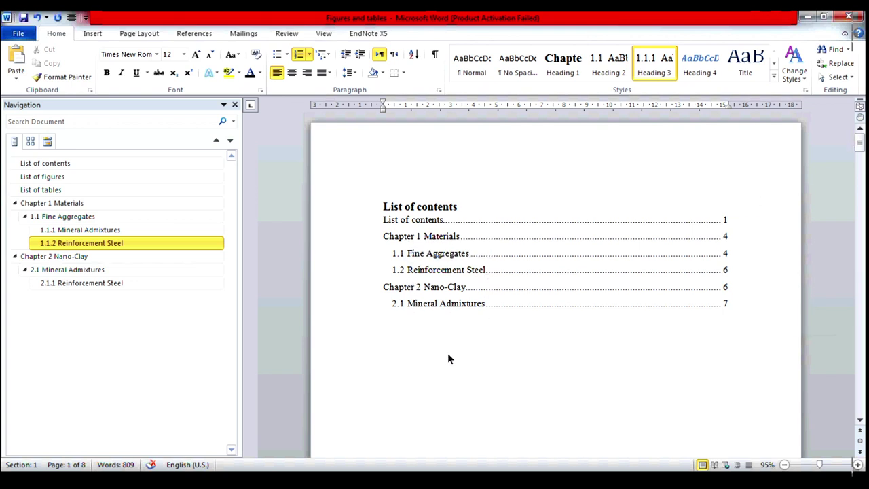
Update only the page numbers in the list of contents.
click(463, 271)
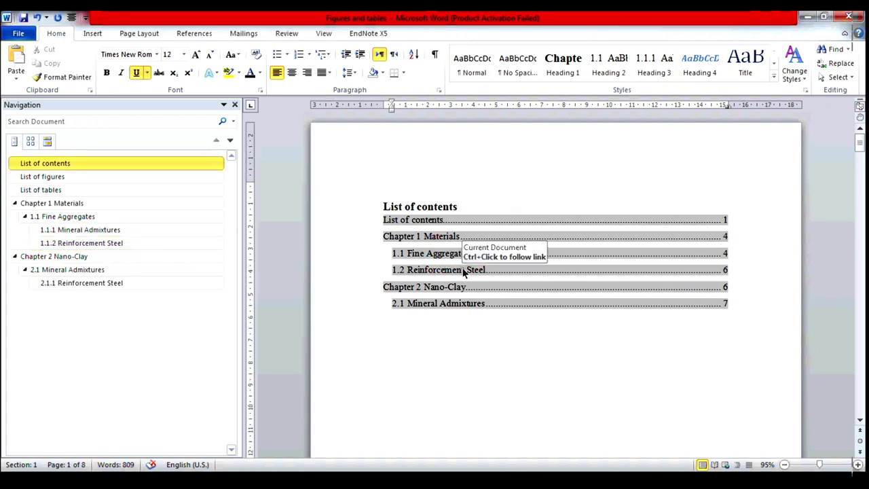
right_click(464, 272)
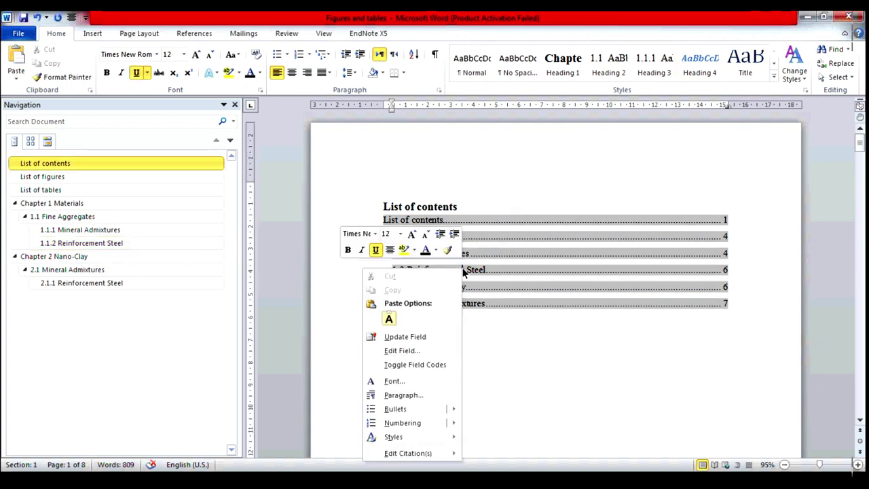
click(409, 337)
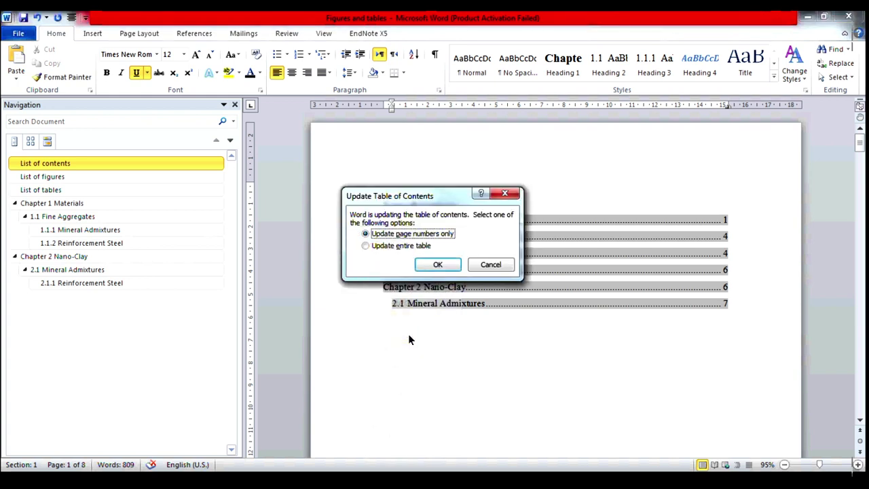
click(428, 268)
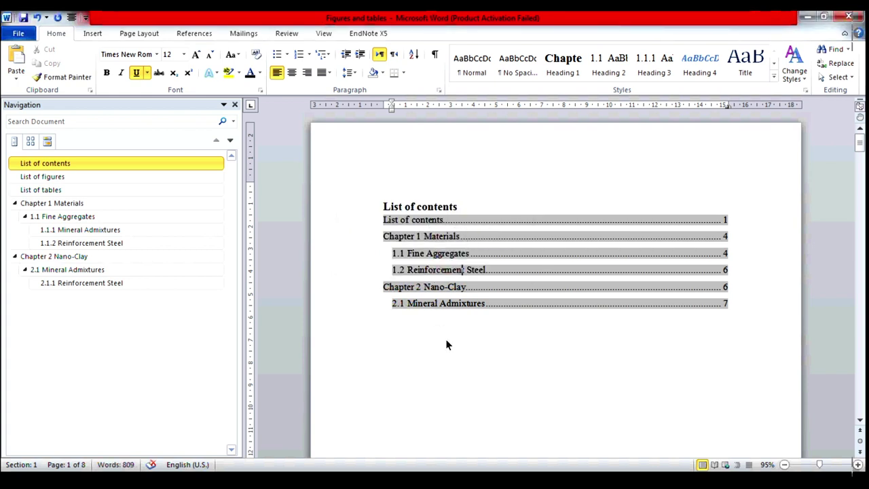
Update the entire table of contents, rebuilding all its entries.
right_click(420, 235)
click(360, 298)
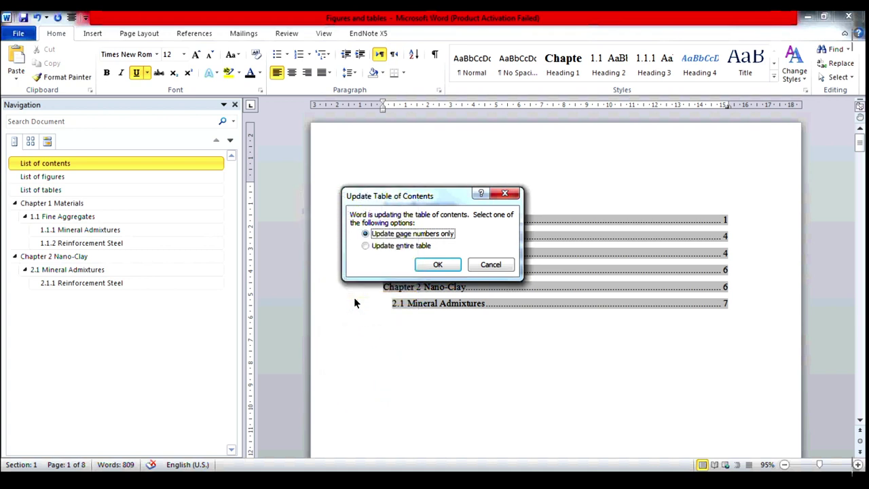
click(366, 246)
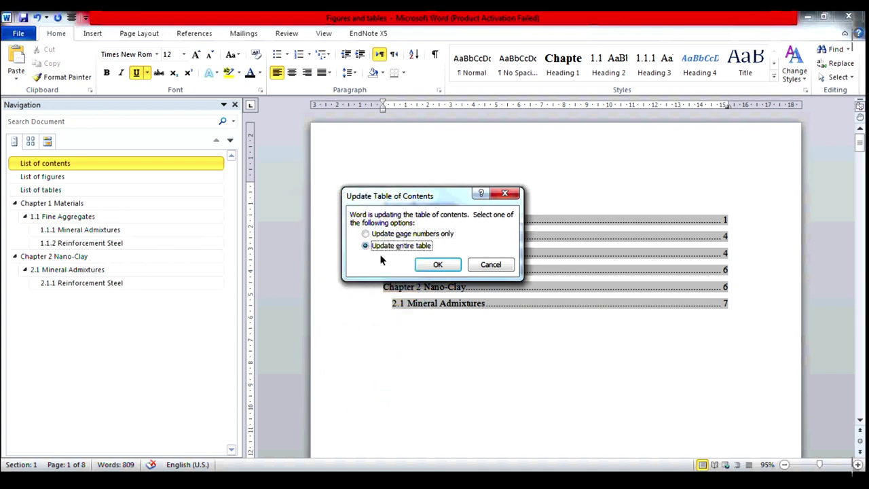
click(437, 265)
click(410, 367)
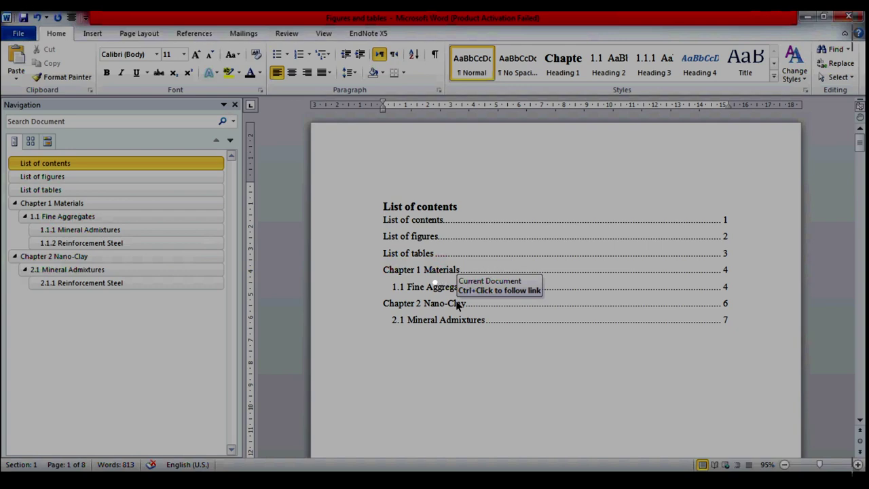
click(457, 305)
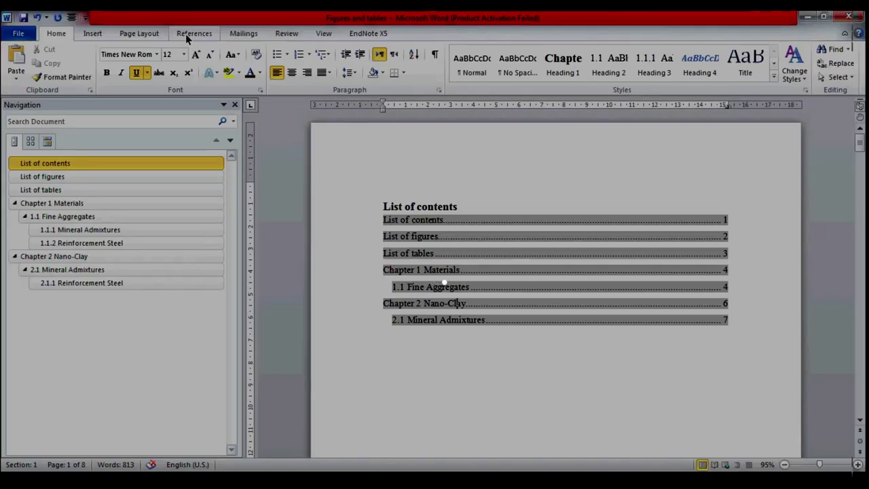
Replace the existing table of contents with one showing 3 heading levels.
click(185, 34)
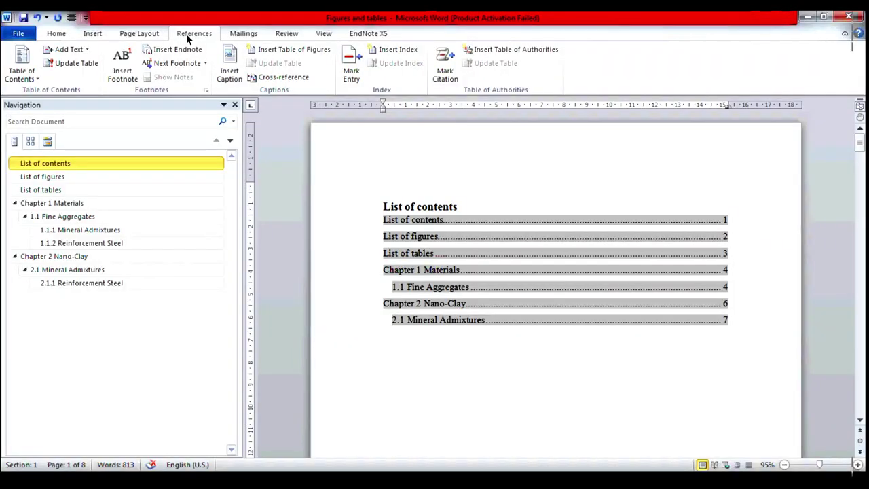
click(39, 79)
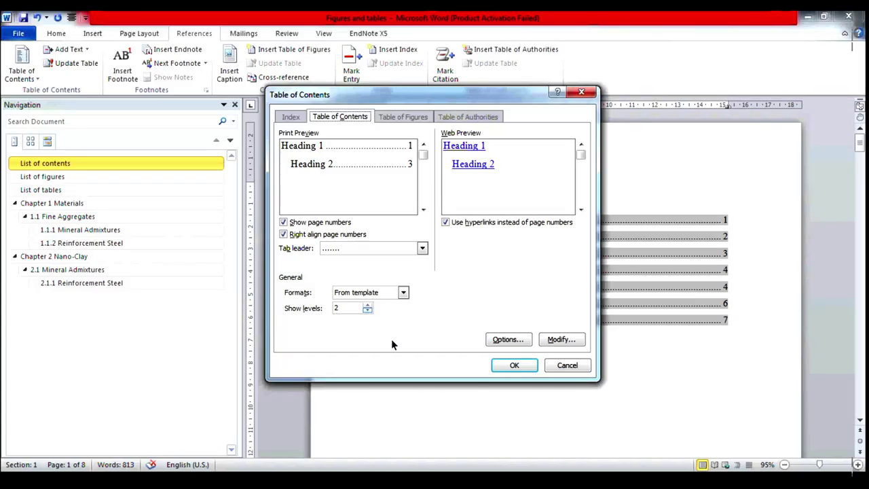
click(504, 367)
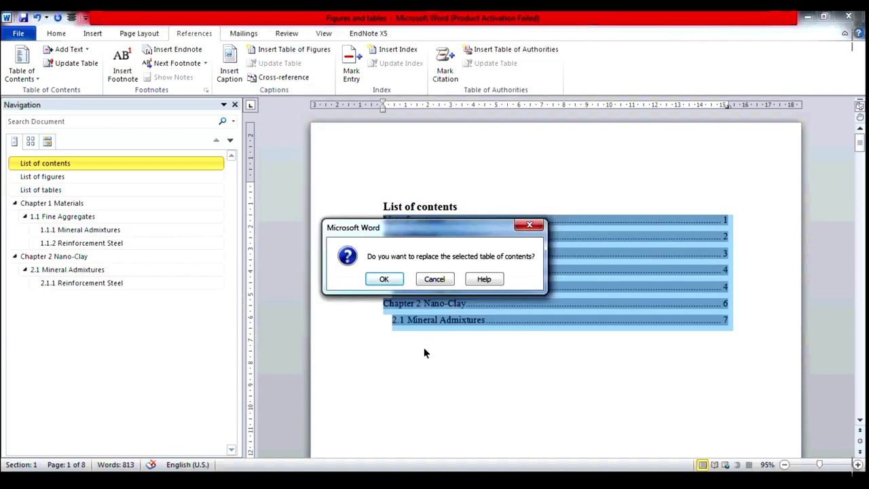
key(Return)
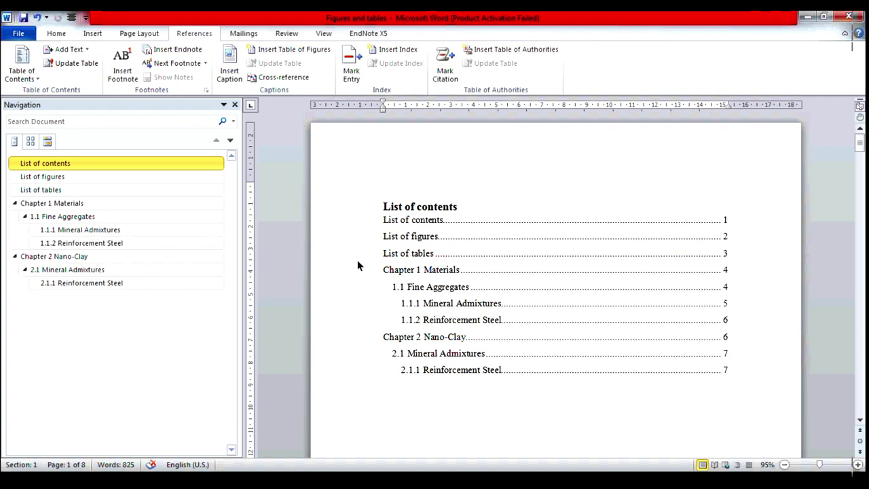
Update the entire table of contents field.
click(423, 287)
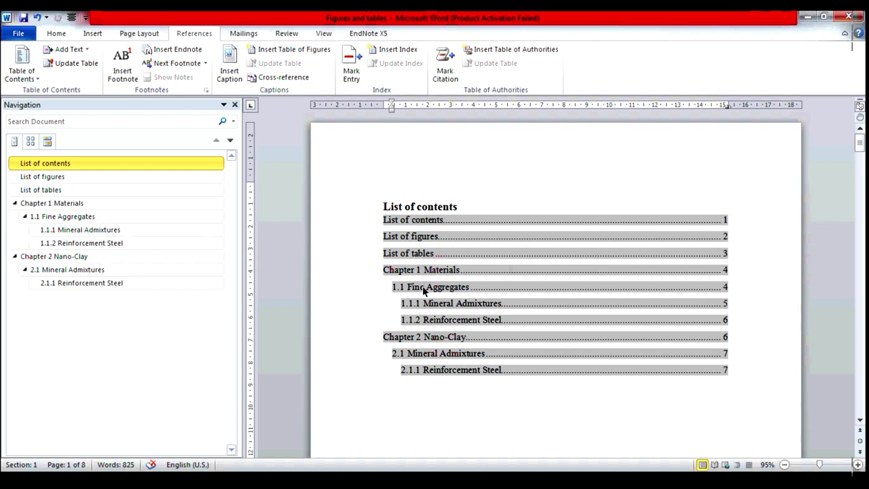
right_click(422, 289)
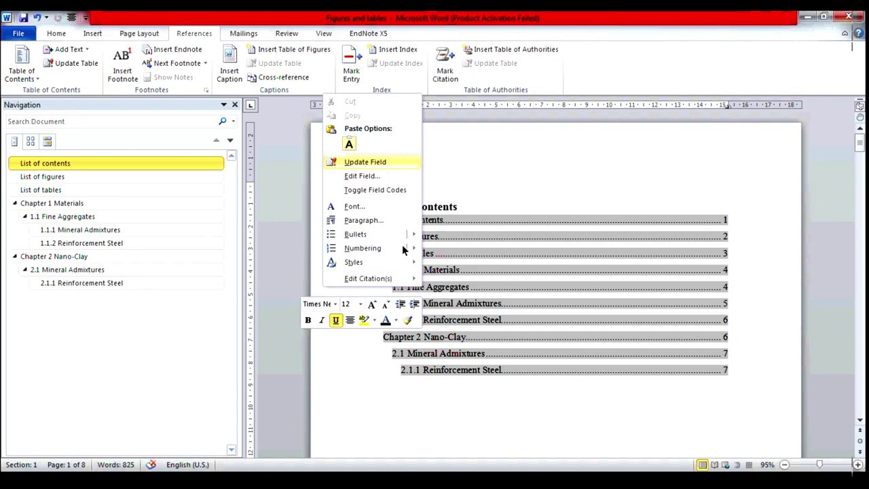
key(Return)
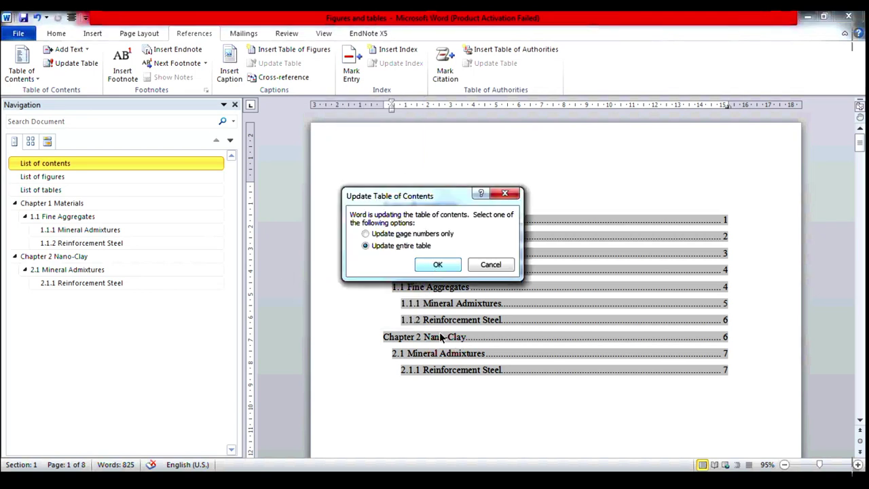
key(Return)
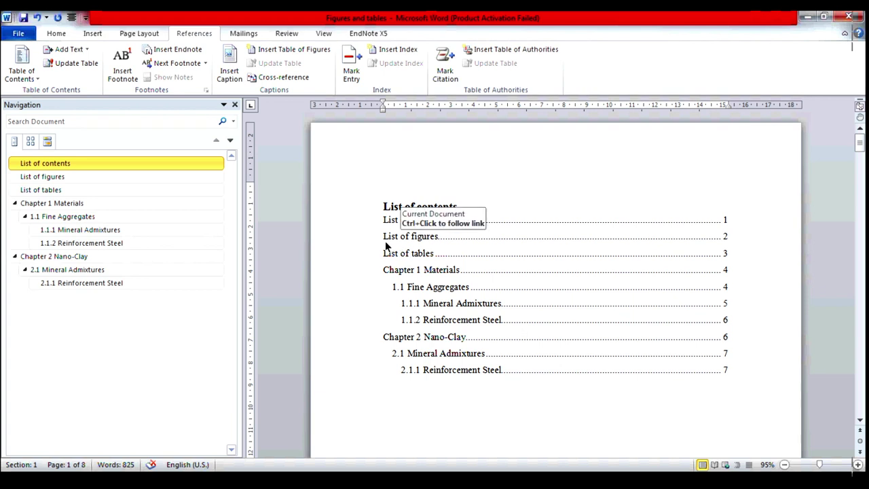
Scroll through the lists to the 1.1 Fine Aggregates paragraph mentioning 'Table 3-8' on page 4.
click(860, 420)
click(861, 419)
click(861, 420)
click(860, 420)
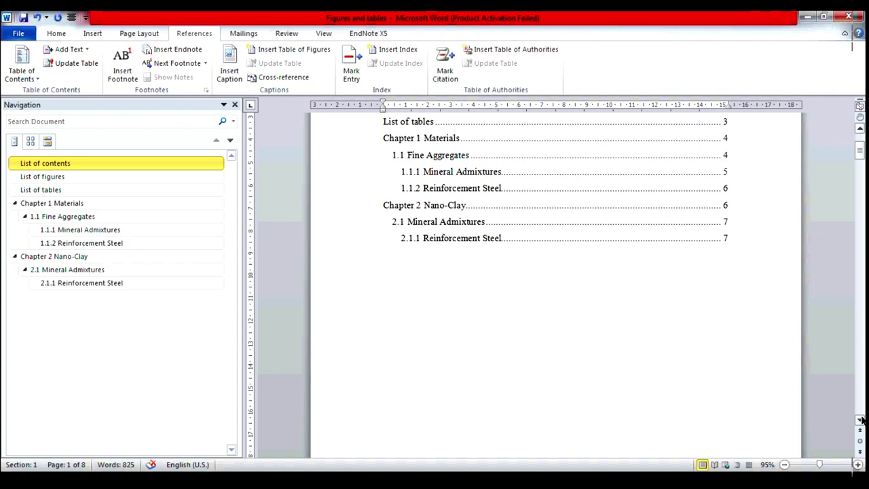
click(853, 198)
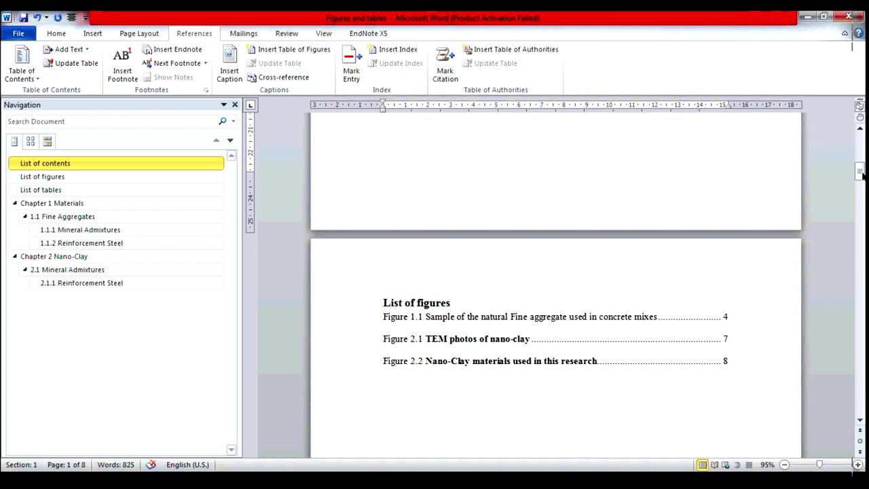
scroll(427, 284, up, 15)
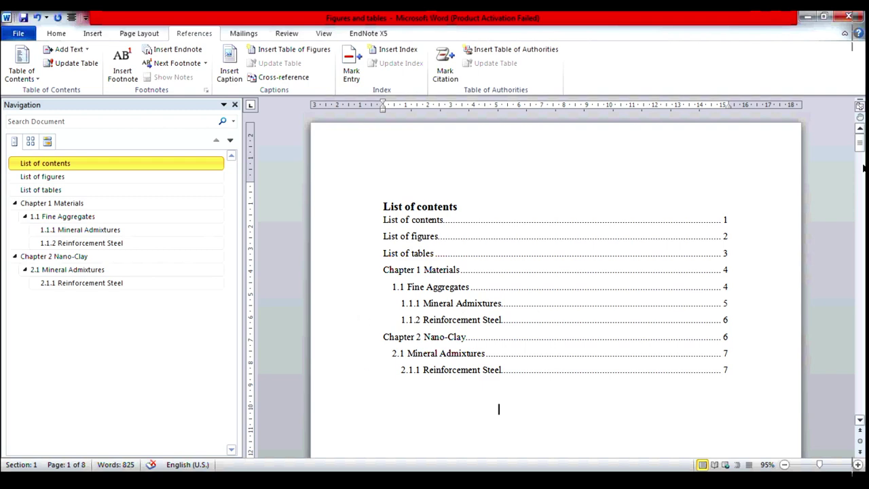
drag(861, 143, 860, 256)
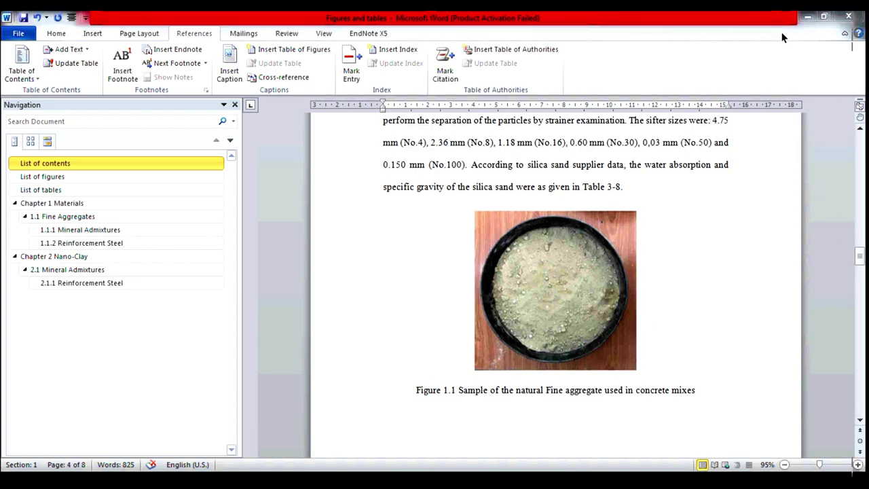
drag(861, 260, 861, 251)
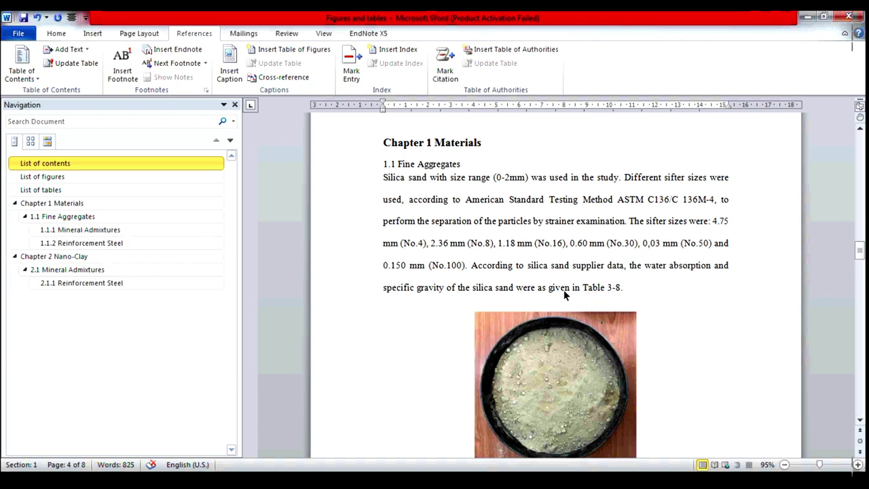
Delete the hand-typed '3-8' so the sentence ends 'as given in Table.', then select 'Table'.
click(605, 289)
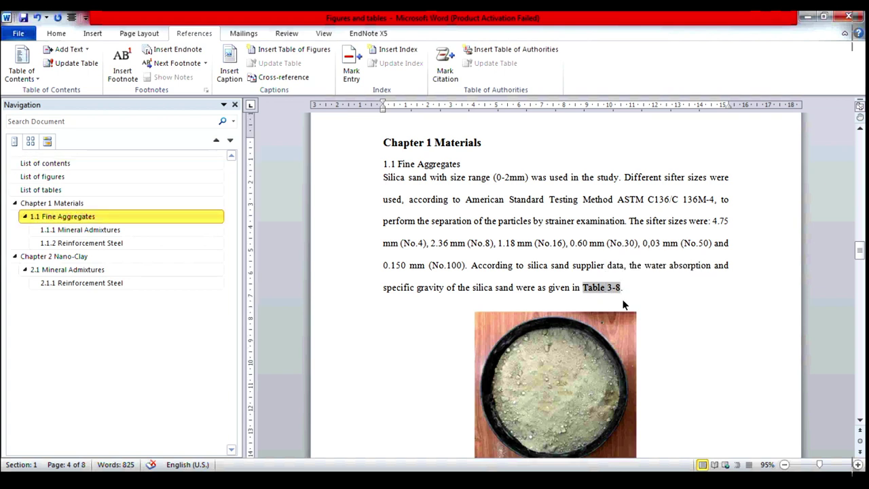
key(BackSpace)
key(BackSpace)
key(BackSpace)
key(BackSpace)
key(BackSpace)
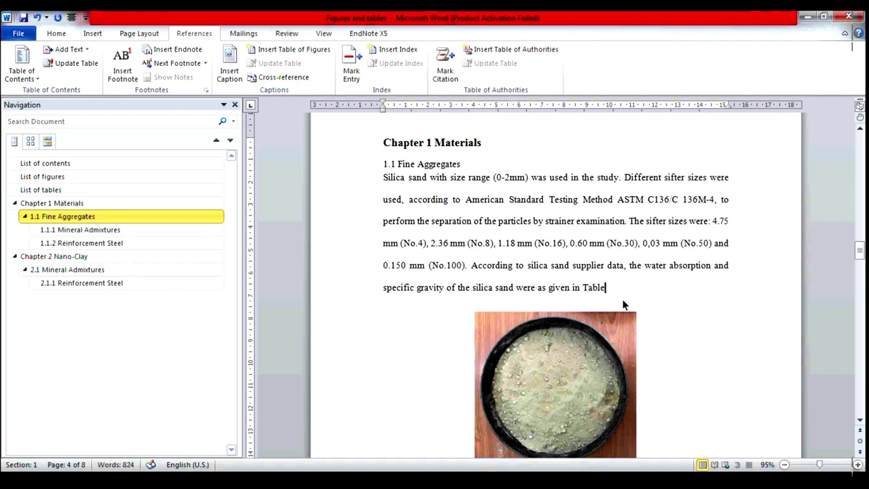
text(.)
drag(860, 251, 860, 277)
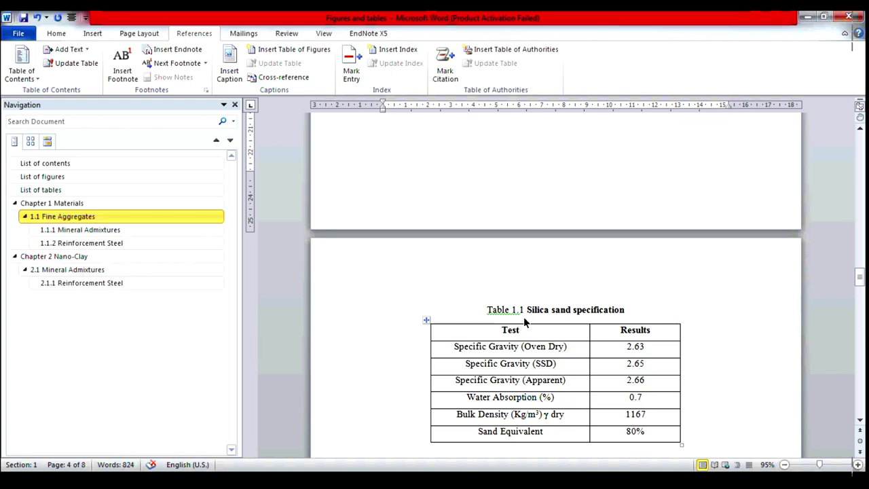
drag(860, 280, 859, 251)
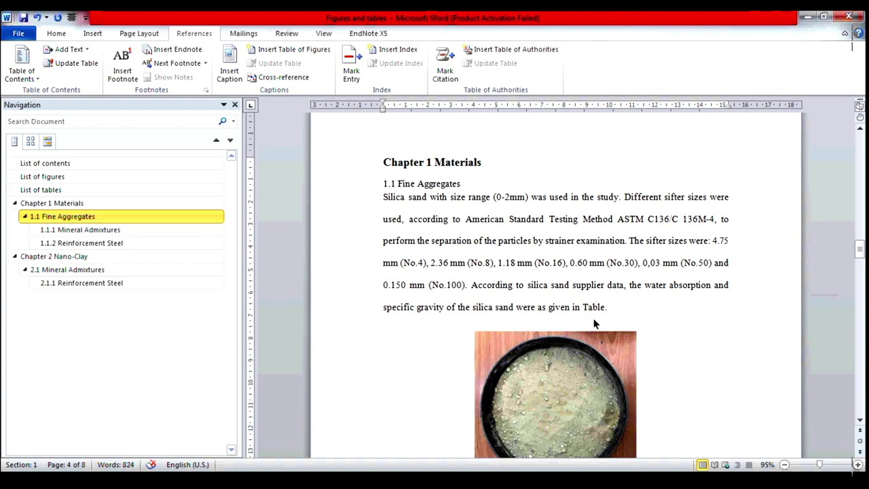
drag(584, 309, 606, 311)
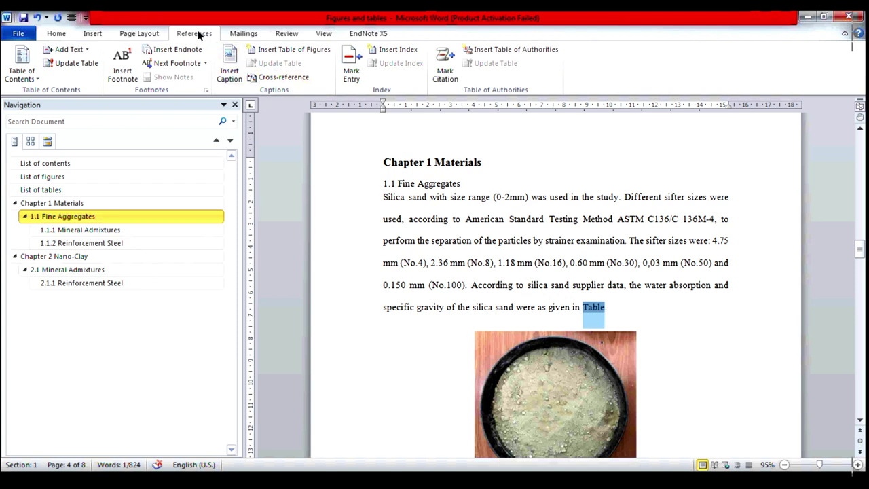
Replace the selected word with a Table 1.1 cross-reference showing only label and number.
click(268, 79)
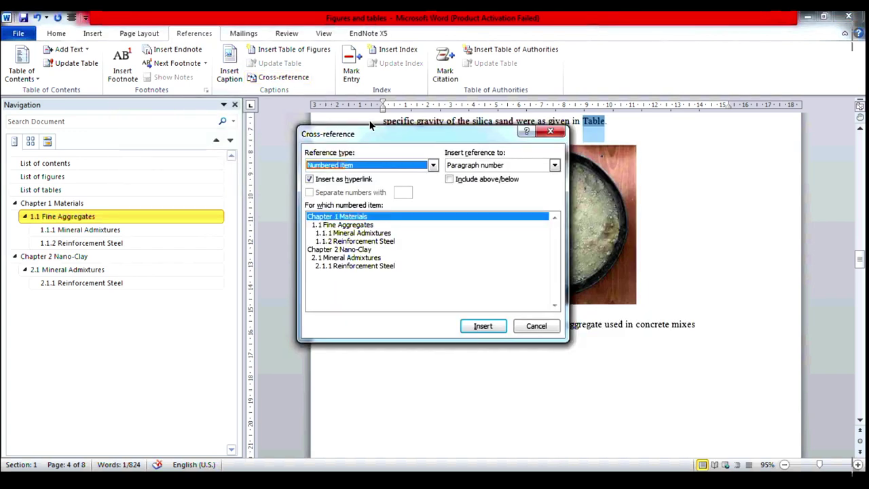
click(433, 167)
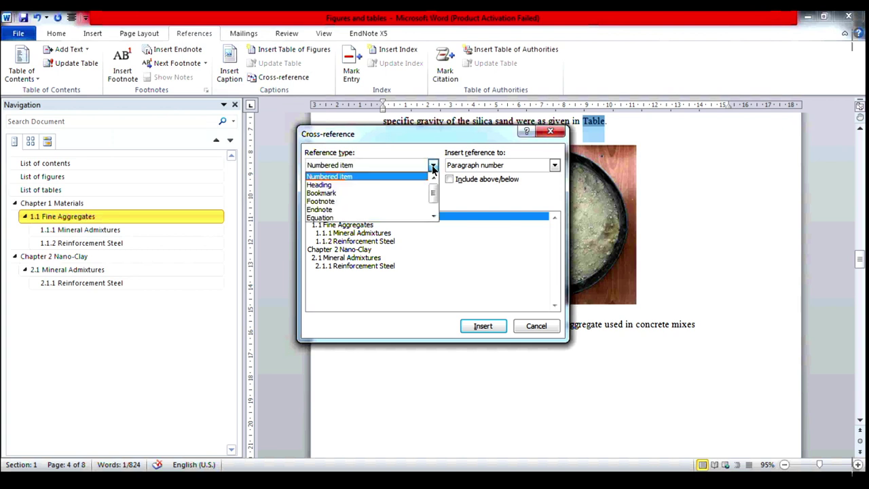
drag(434, 194, 436, 204)
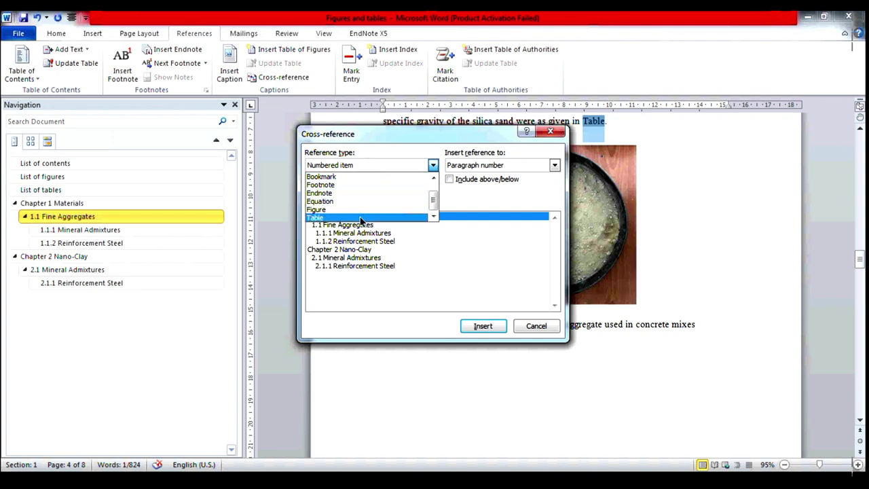
click(361, 217)
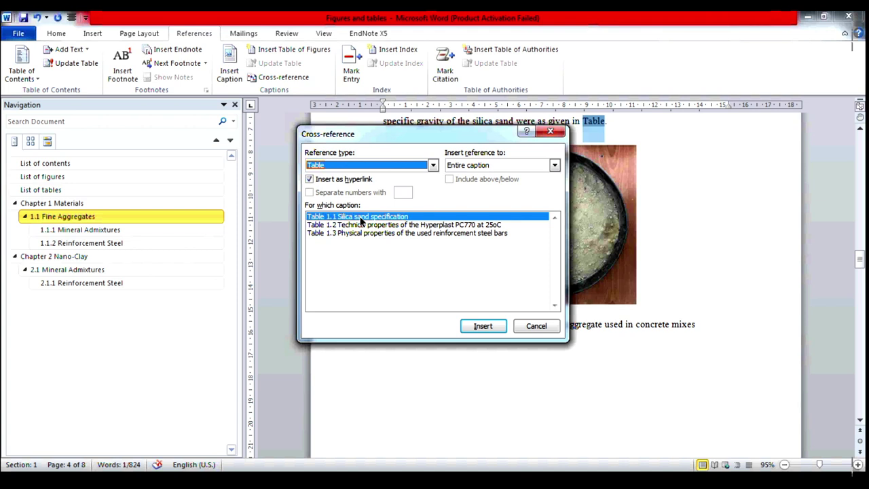
click(555, 166)
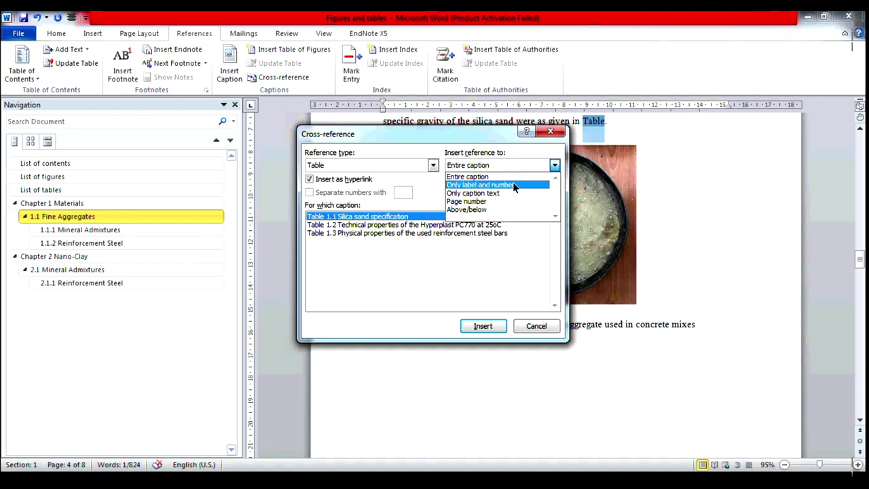
click(513, 184)
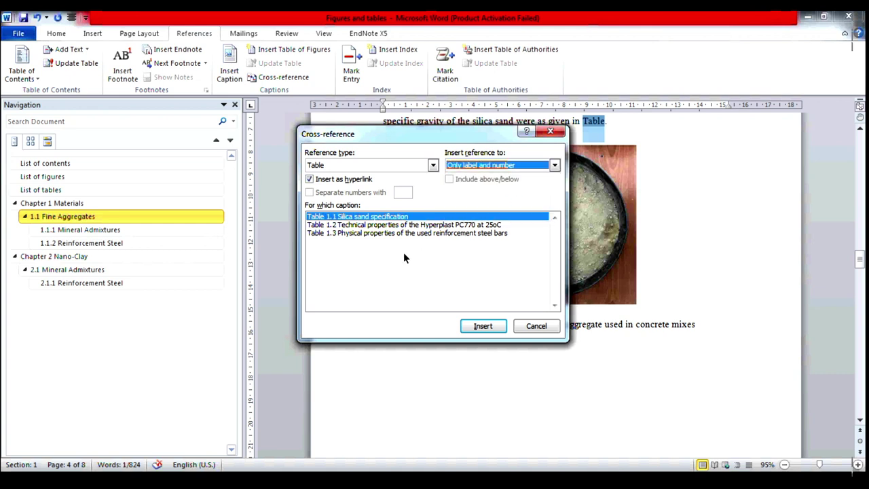
click(334, 218)
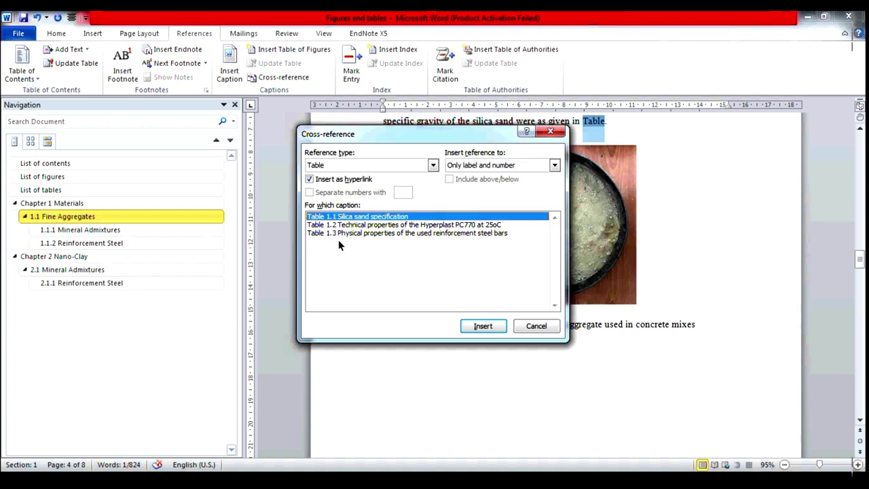
click(479, 327)
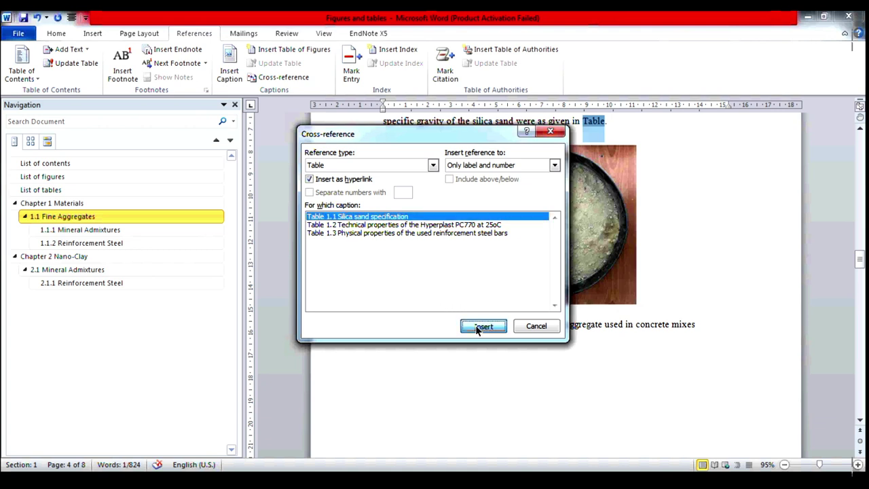
click(527, 326)
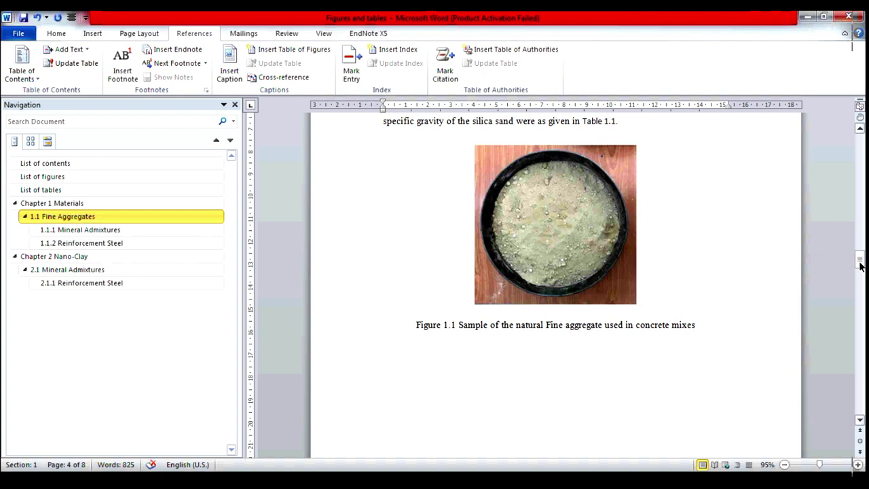
Follow the Table 1.1 cross-reference link to confirm it jumps to the table.
drag(860, 262, 860, 257)
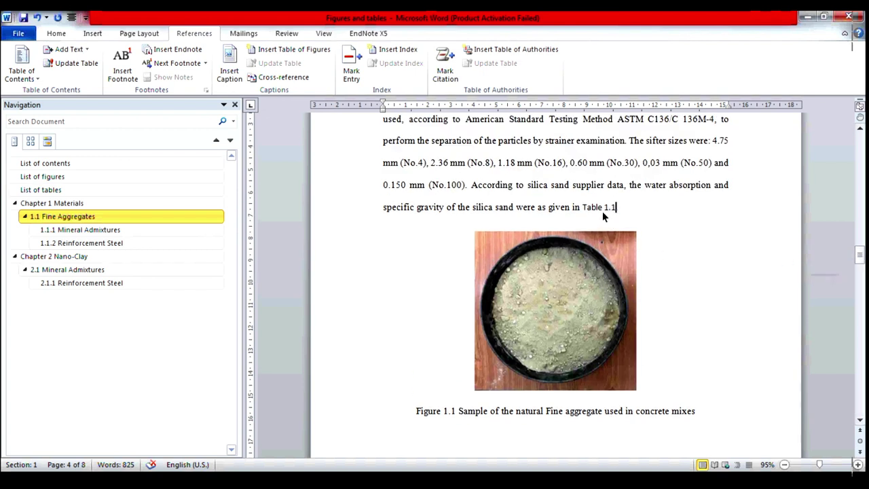
text(.)
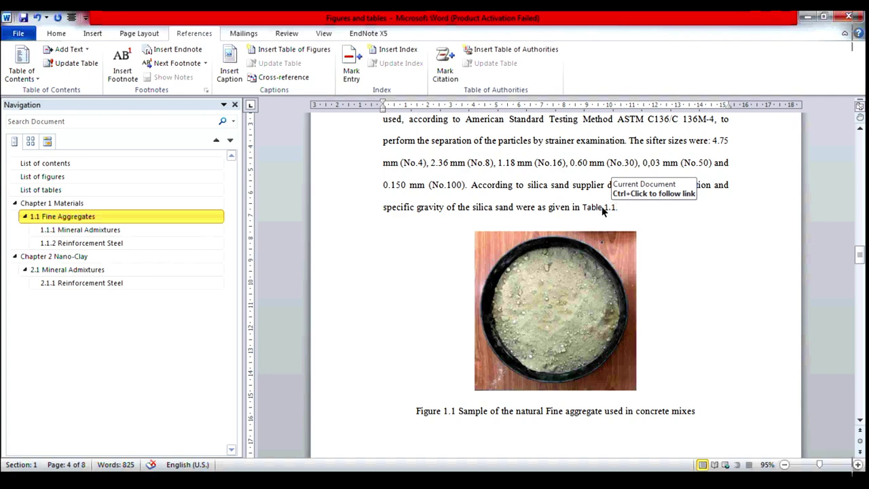
ctrl+click(601, 210)
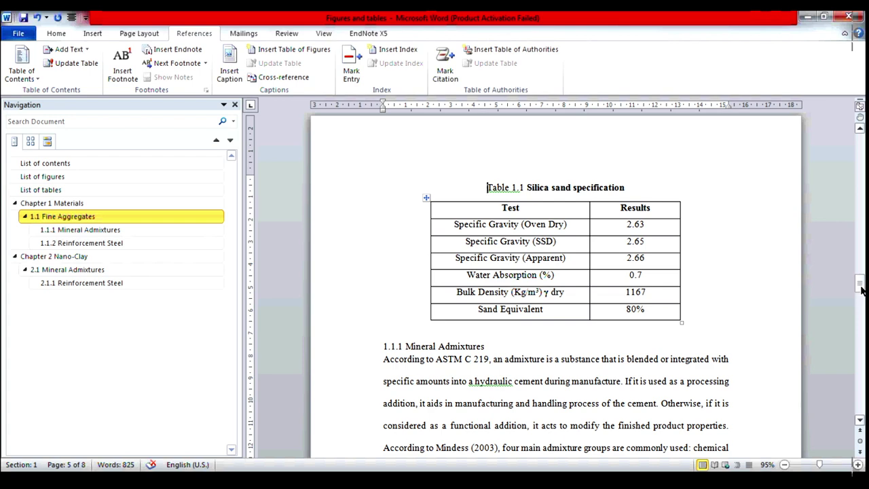
Scroll down to the 2.1 Mineral Admixtures paragraph on page 7.
drag(861, 291, 862, 257)
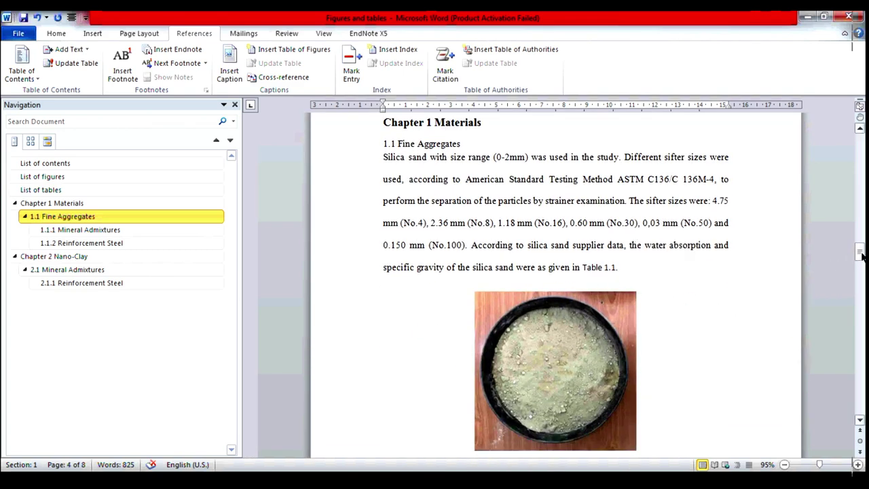
drag(861, 250, 862, 289)
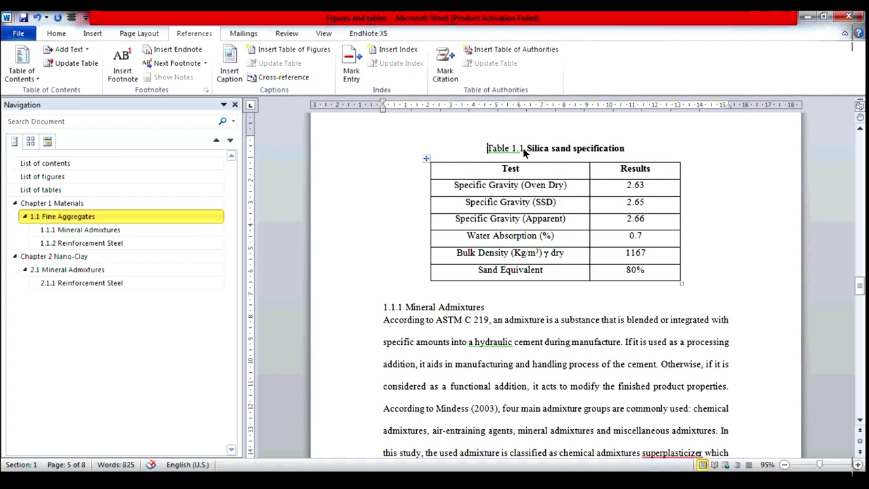
drag(857, 288, 859, 250)
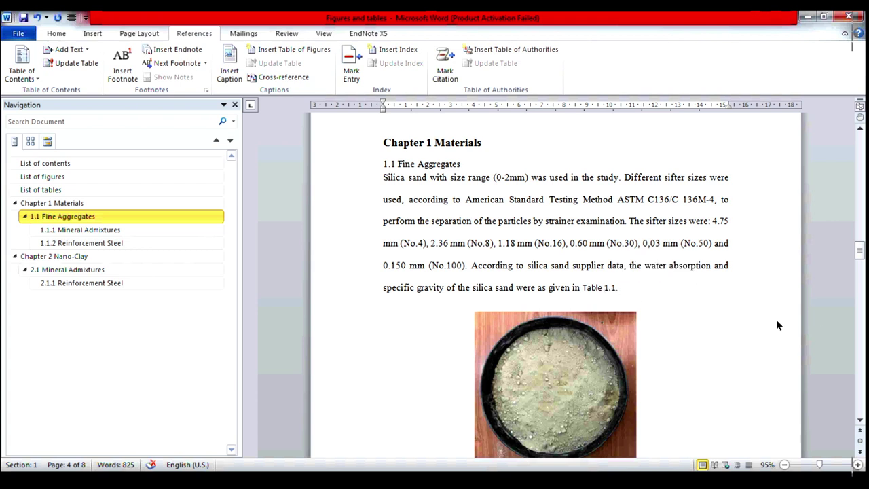
mouse_move(860, 250)
mouse_down()
mouse_move(860, 373)
mouse_move(860, 358)
mouse_up()
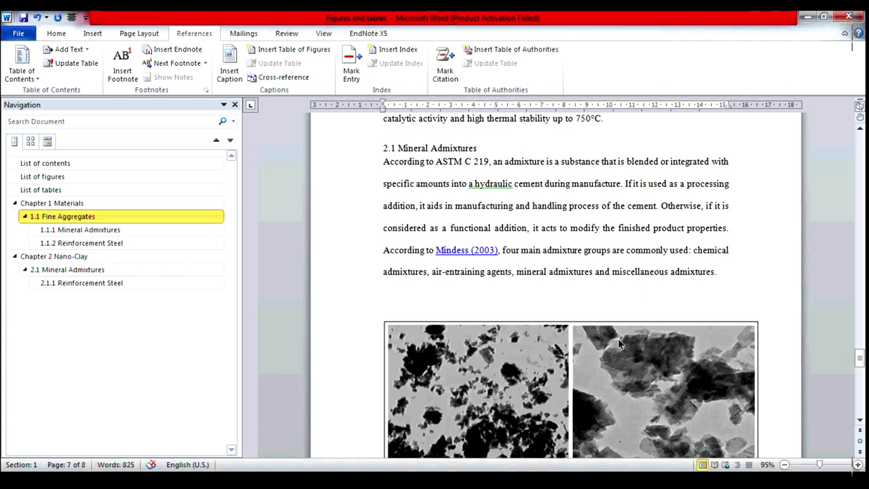
Delete the full stop ending the 2.1 Mineral Admixtures paragraph.
click(861, 359)
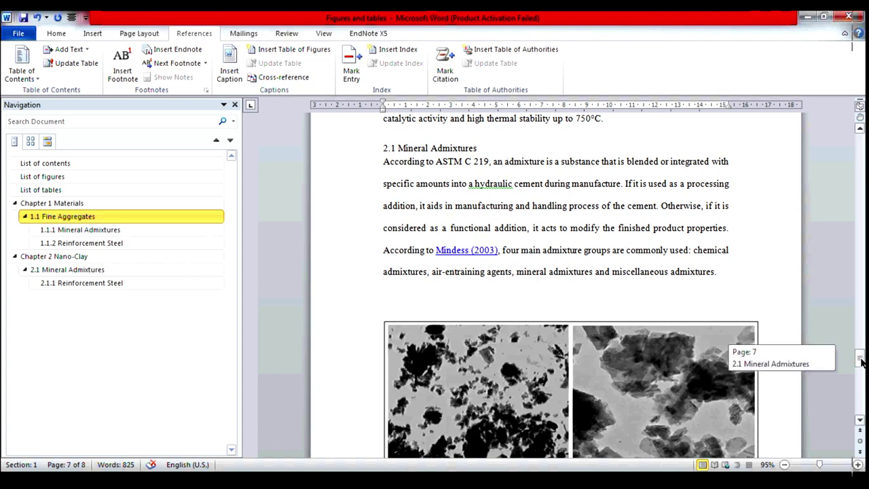
mouse_move(860, 359)
mouse_down()
mouse_move(861, 391)
mouse_move(861, 356)
mouse_up()
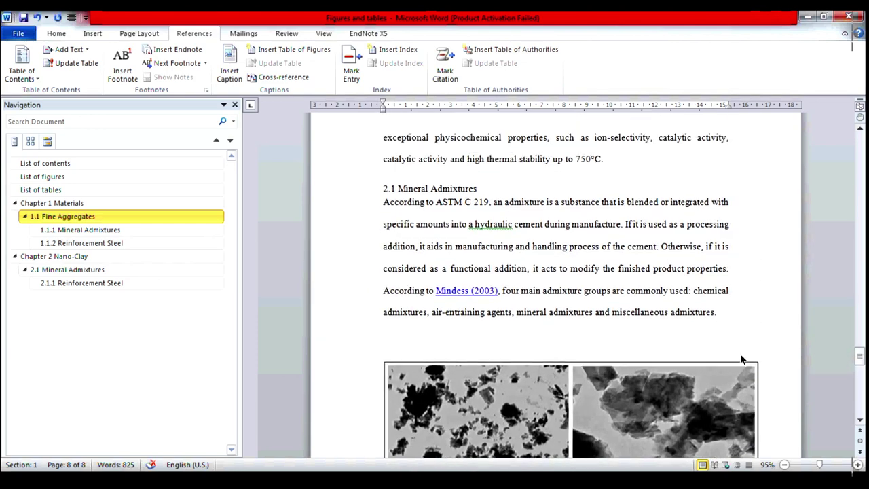
click(714, 313)
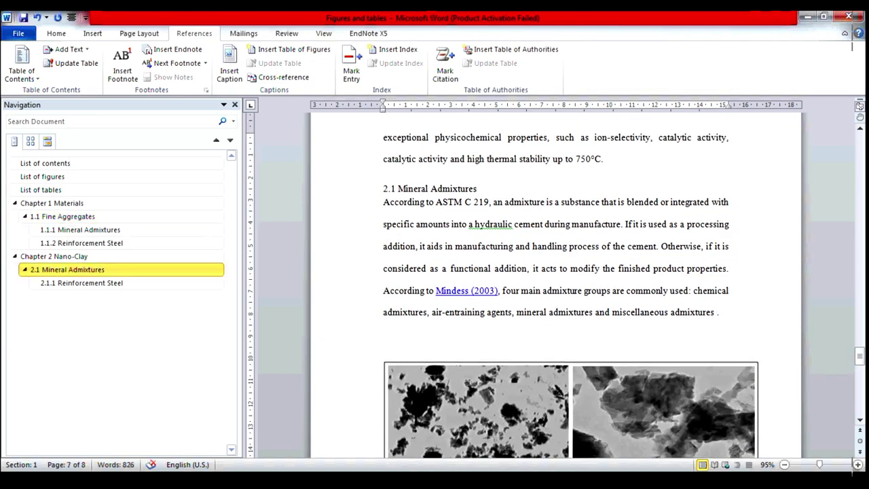
key(Delete)
Insert a Figure 2.2 cross-reference showing only label and number at the paragraph's end.
click(271, 76)
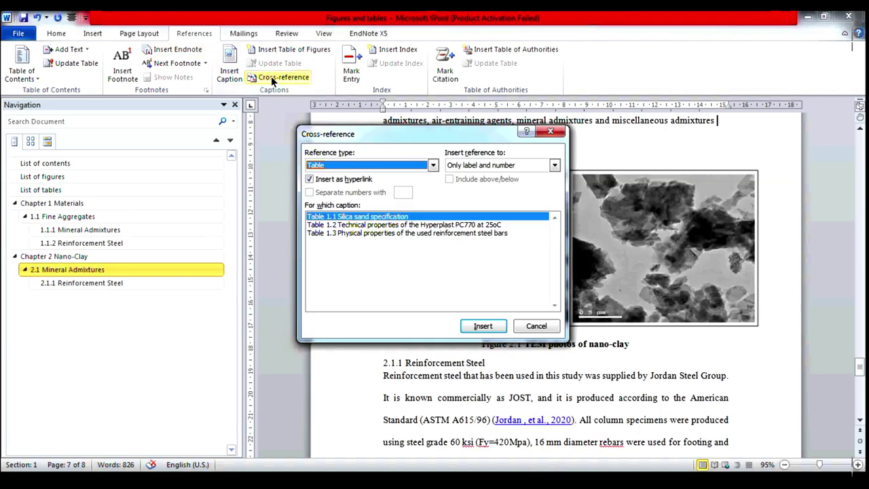
click(433, 166)
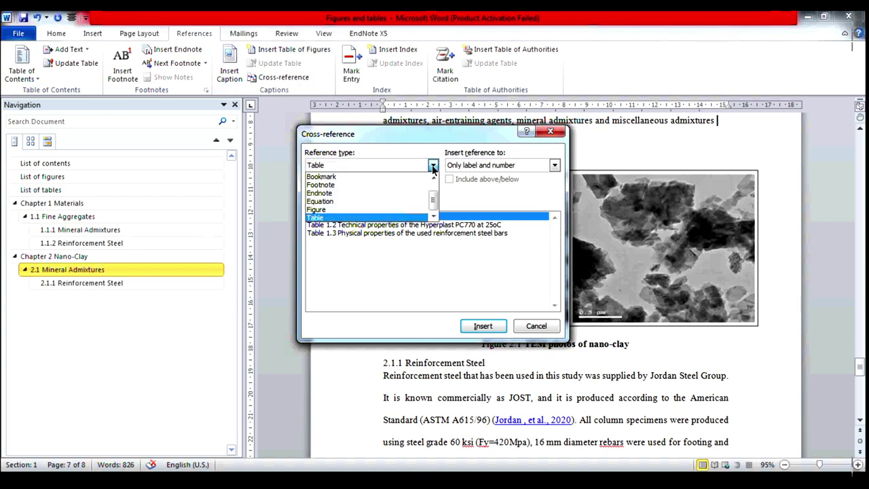
click(356, 210)
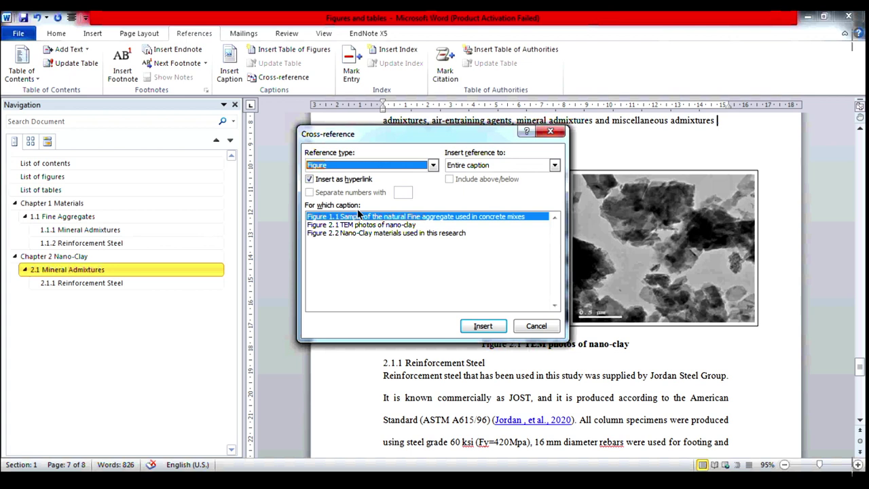
click(553, 166)
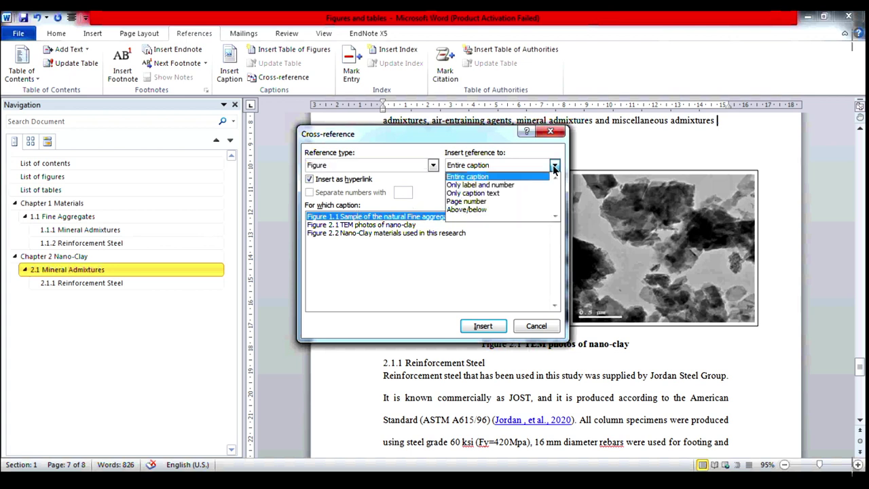
click(512, 187)
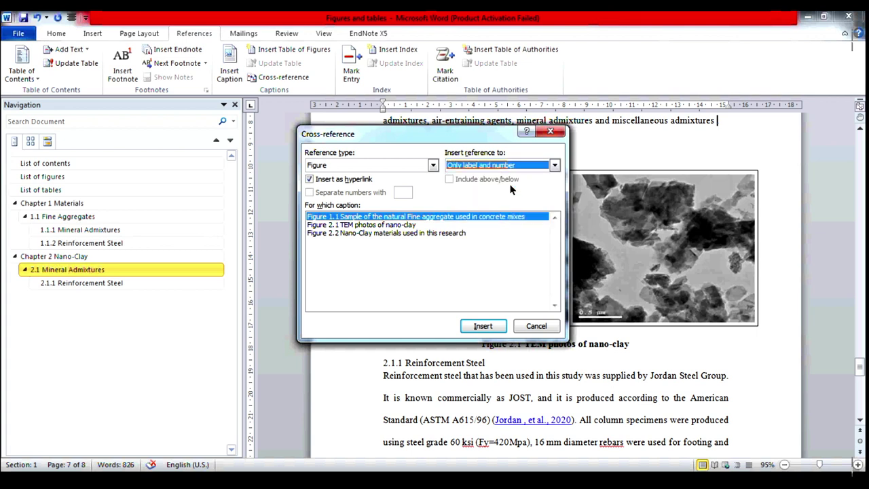
click(338, 232)
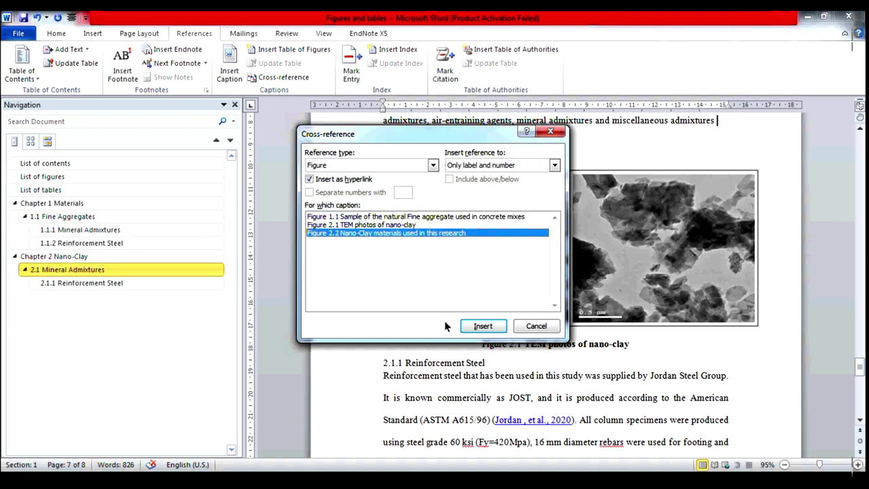
click(482, 326)
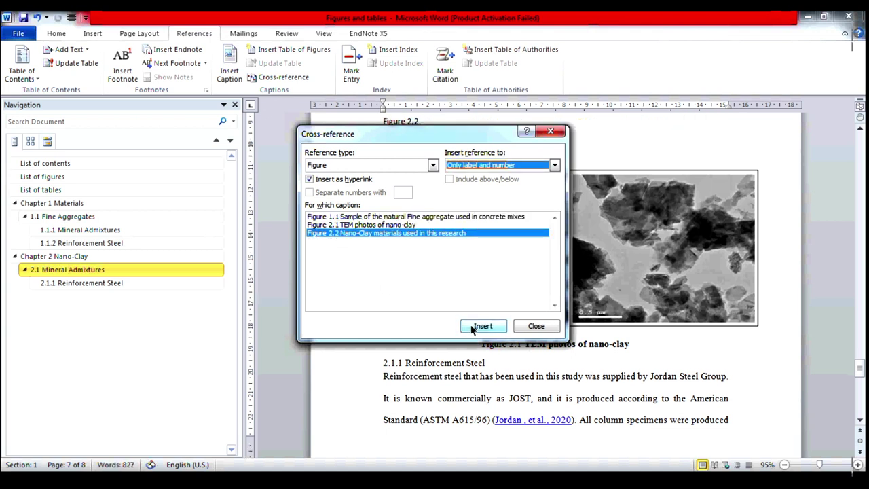
click(534, 327)
drag(859, 373, 859, 360)
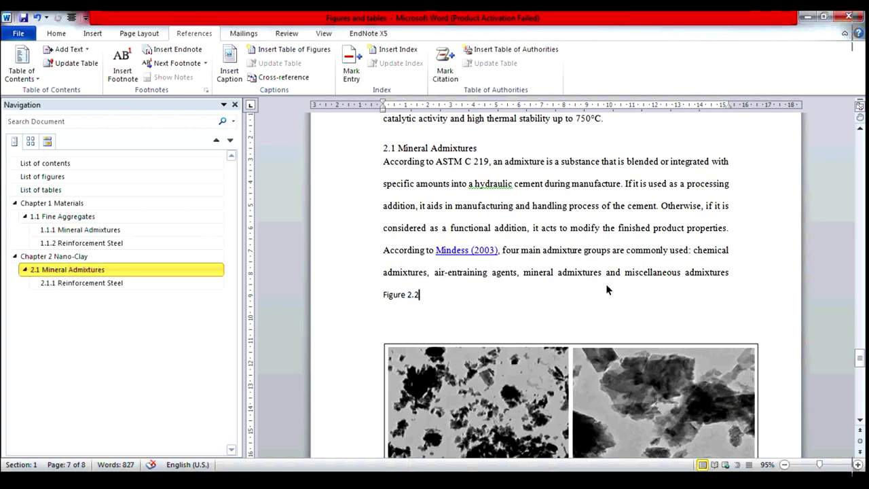
Add a period after 'Figure 2.2' and follow the link to its caption on page 8.
text(.)
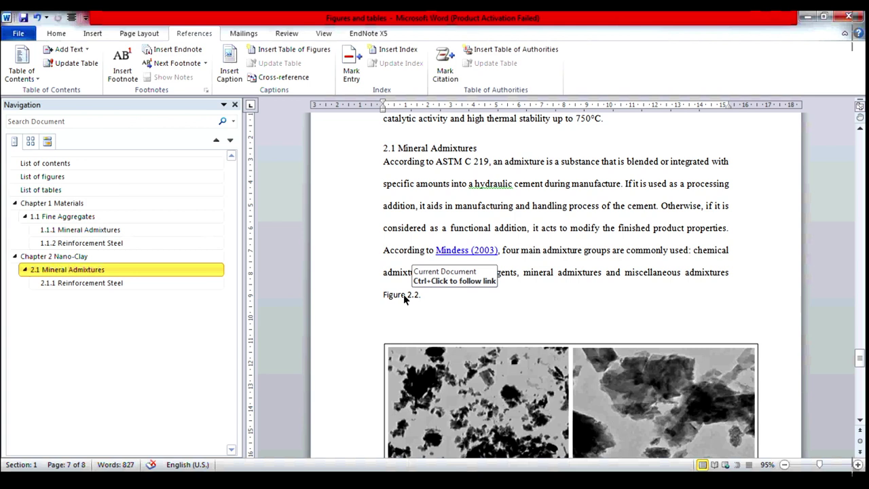
ctrl+click(404, 296)
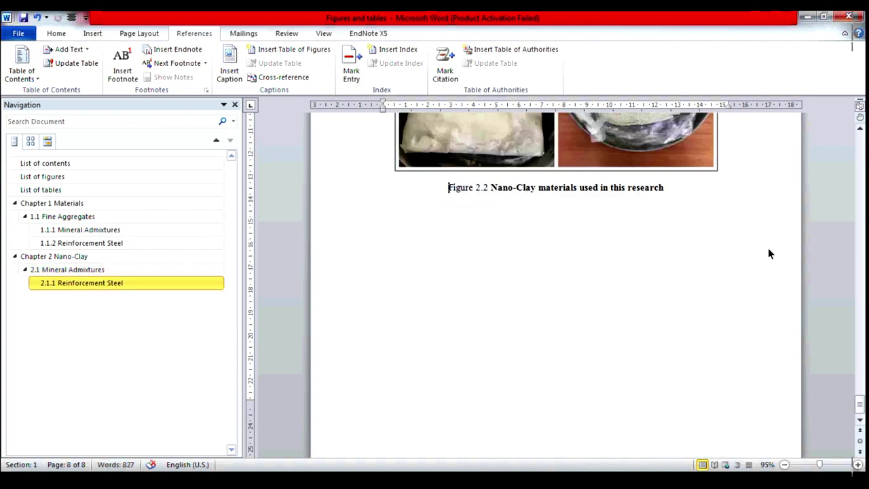
drag(864, 408, 861, 399)
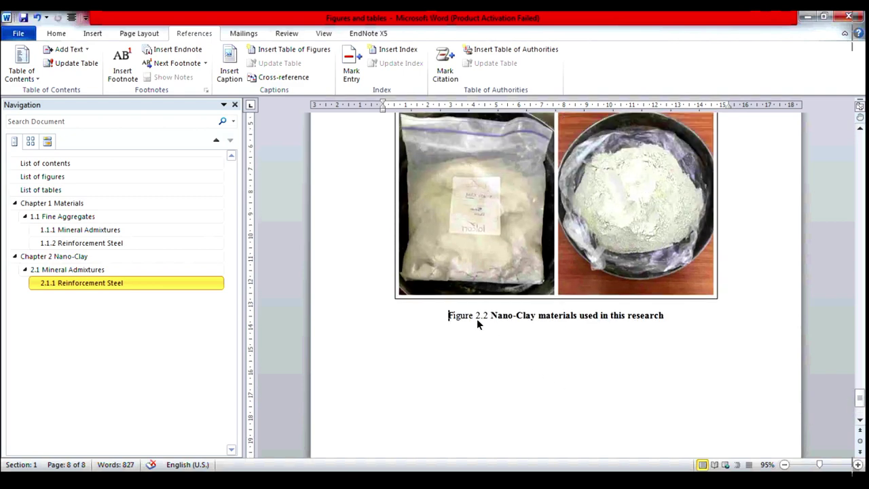
drag(861, 384, 861, 358)
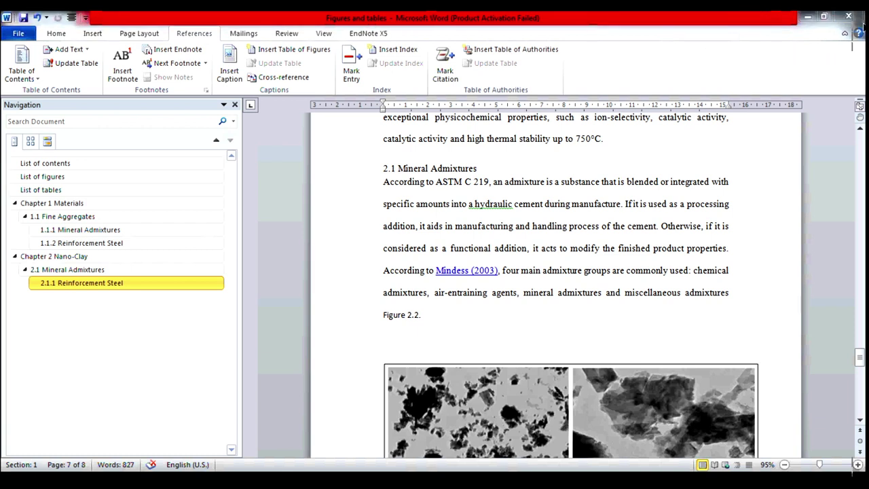
Close the 'Figures and tables' document with Don't Save.
click(849, 15)
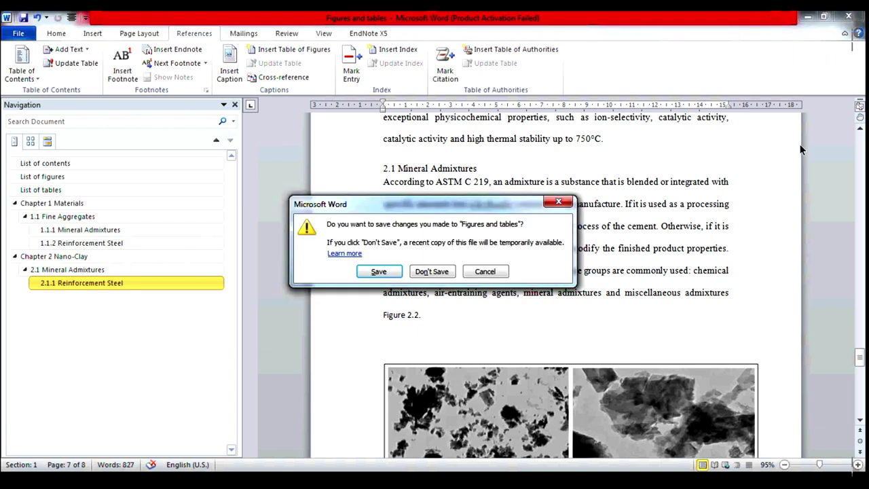
click(435, 273)
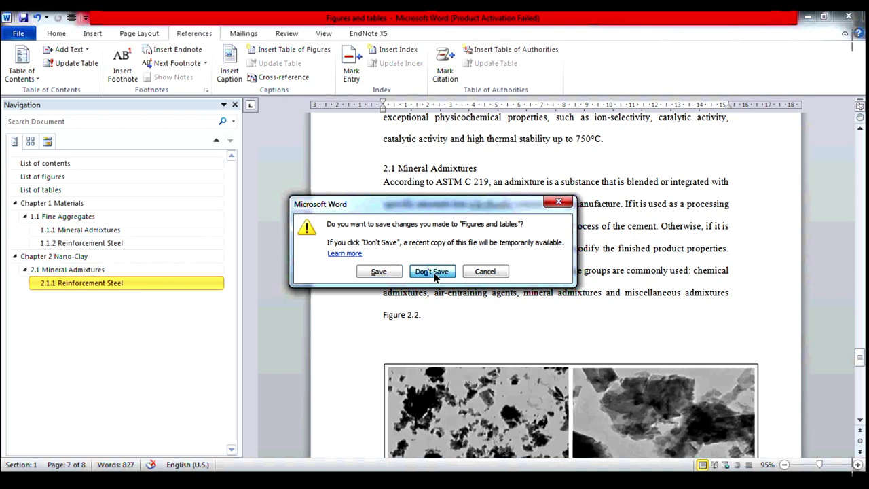